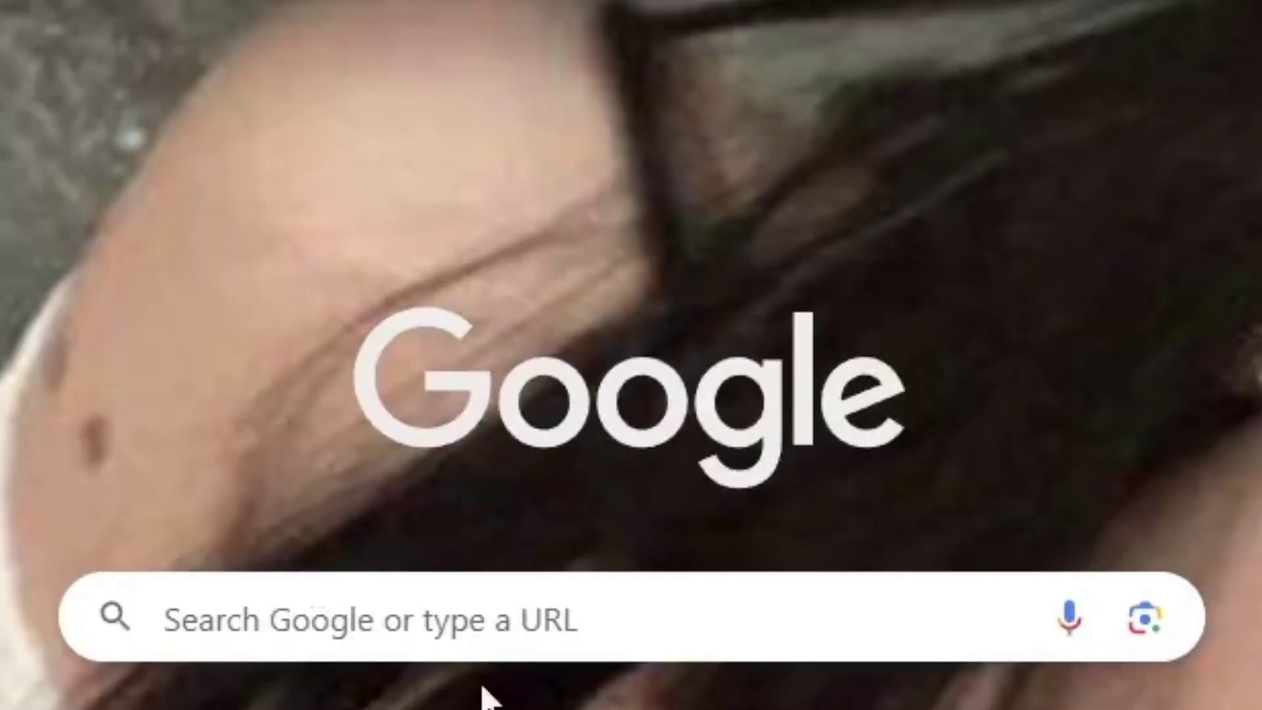
Search Google for "earth texture".
left_click(409, 634)
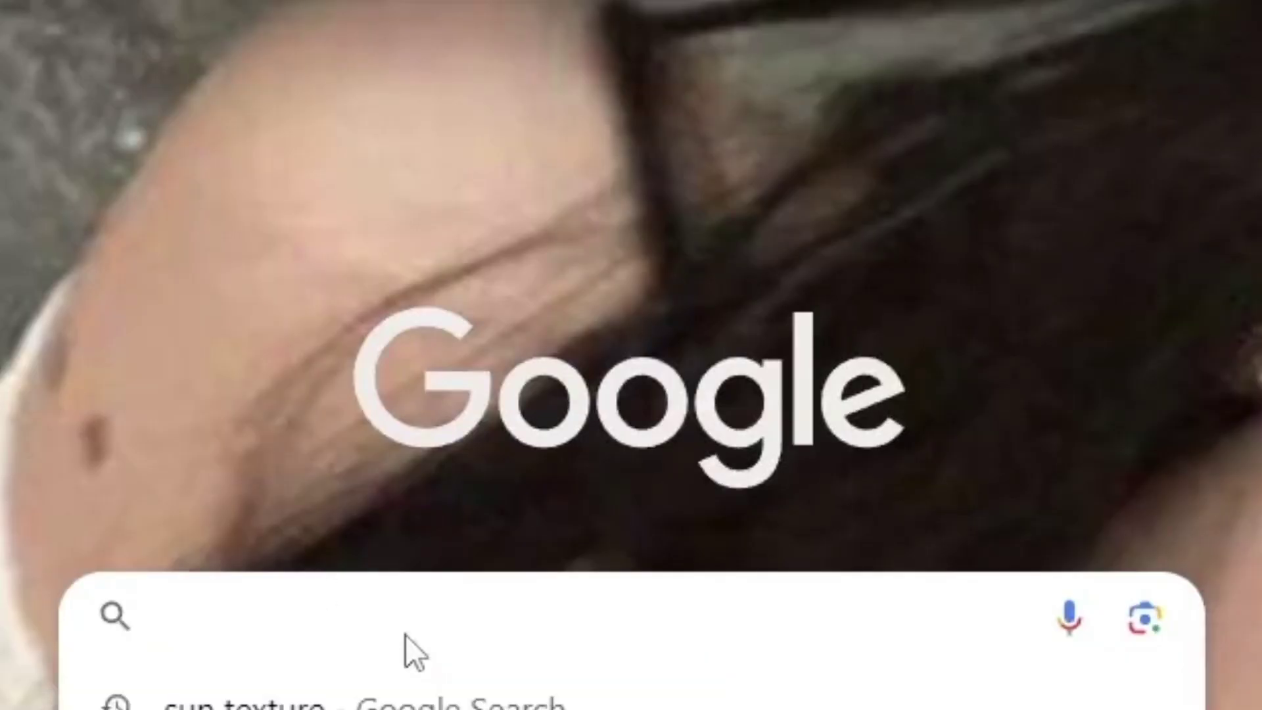
type("sun")
key("ctrl+a")
type("earth")
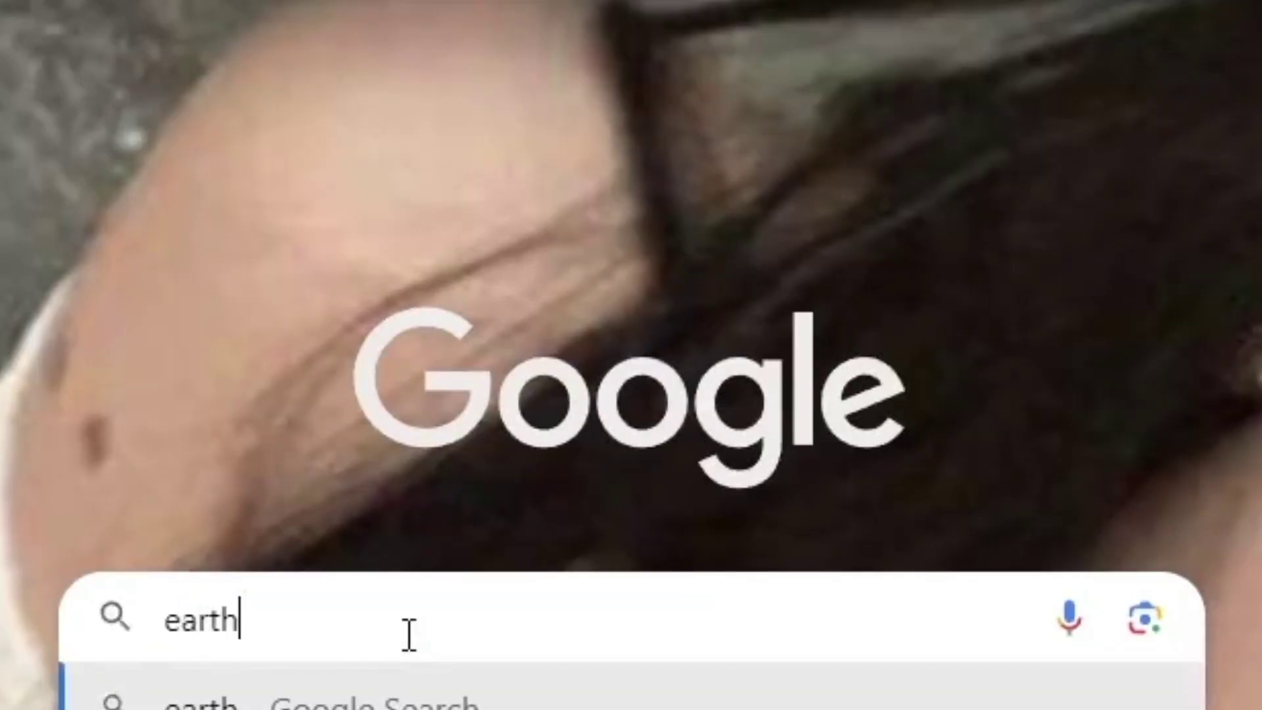
type(" texture")
key("Return")
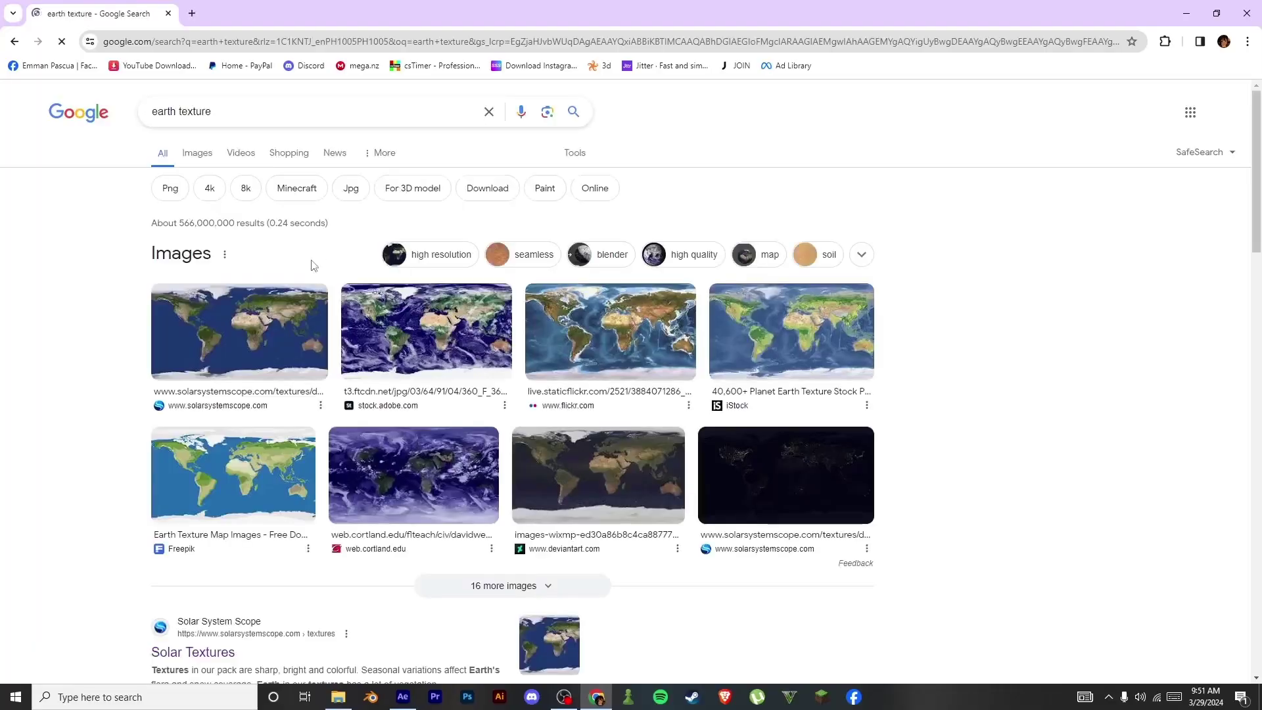
Open the Solar System Scope textures page and look through its Earth texture downloads, including the Earth Day Map.
scroll(184, 422, "down", 3)
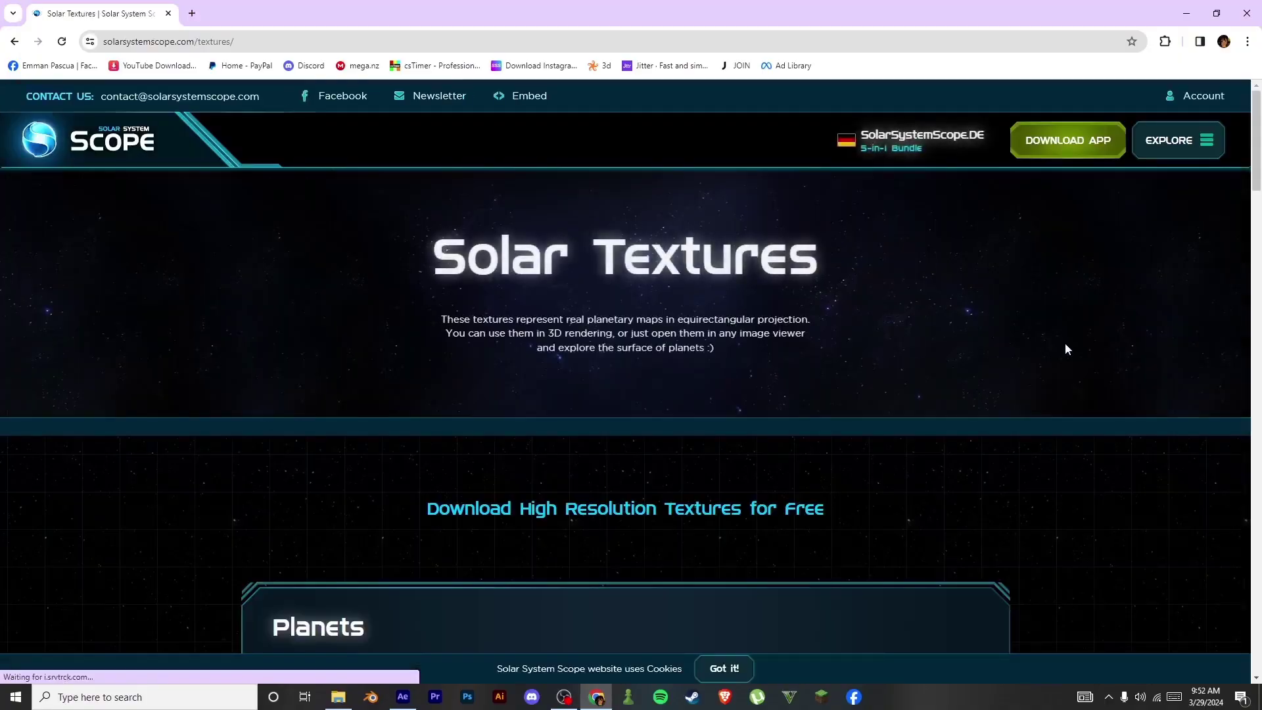
scroll(1080, 343, "down", 5)
scroll(1099, 349, "down", 10)
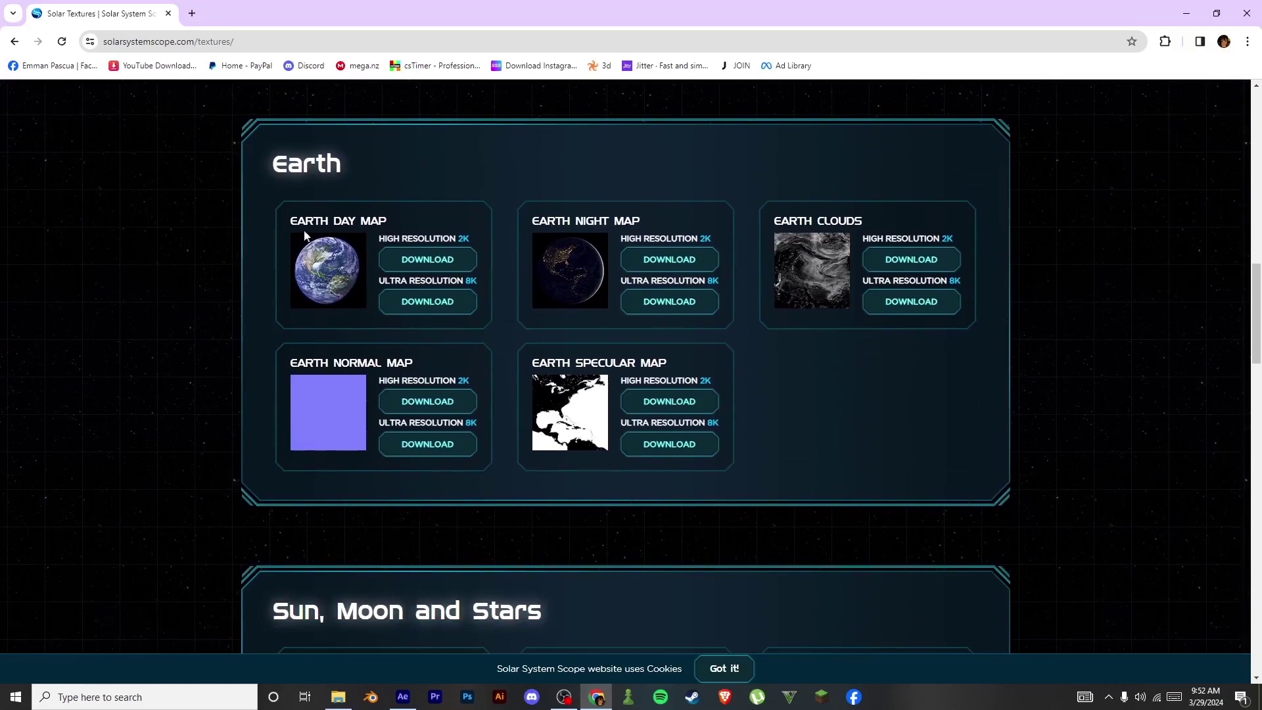
scroll(457, 353, "up", 8)
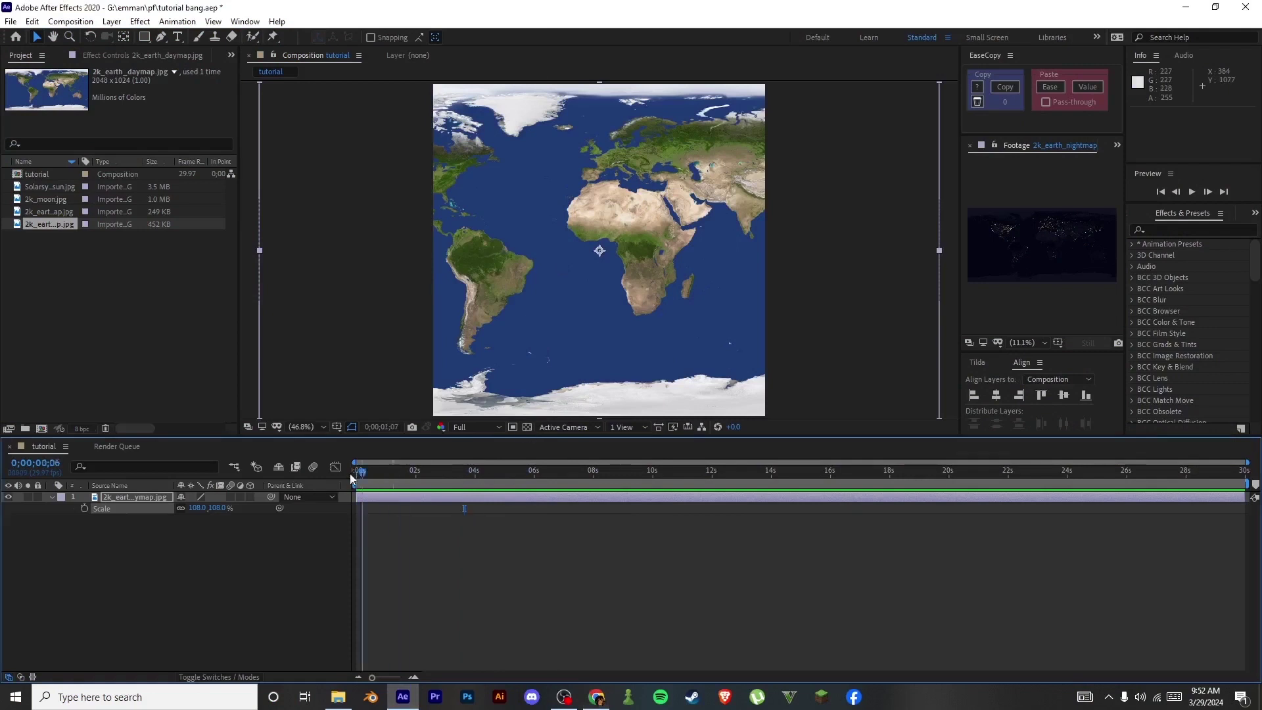
Pre-compose the 2k_earth_daymap.jpg layer as "earth", leaving all attributes in the tutorial composition.
left_click_drag(355, 471, 472, 471)
left_click_drag(216, 508, 212, 508)
key("ctrl+z")
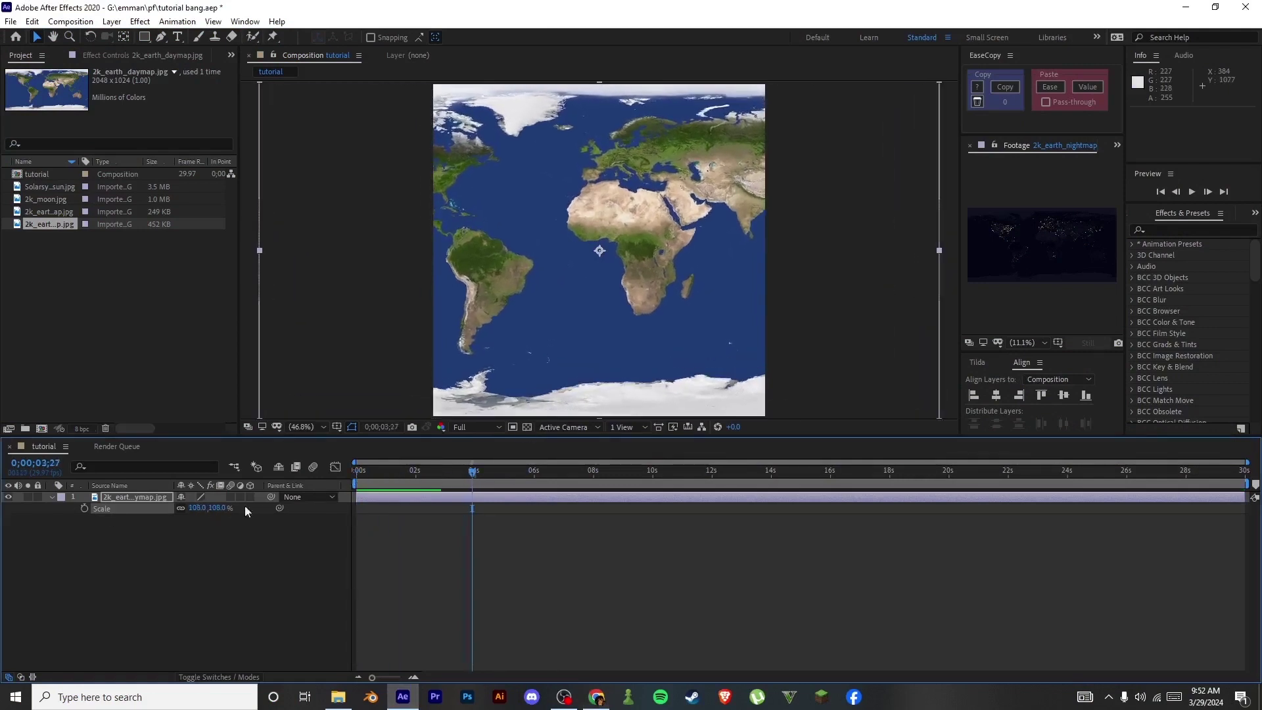
key("ctrl+shift+c")
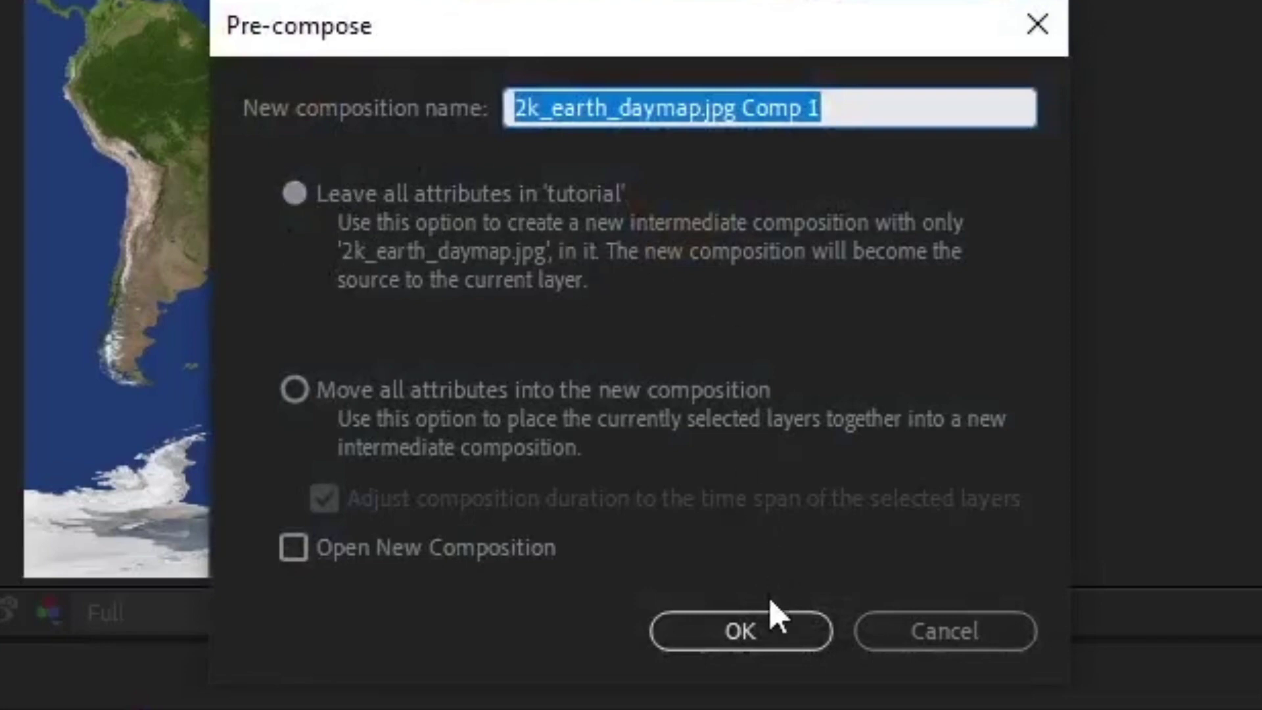
type("earth")
left_click(776, 624)
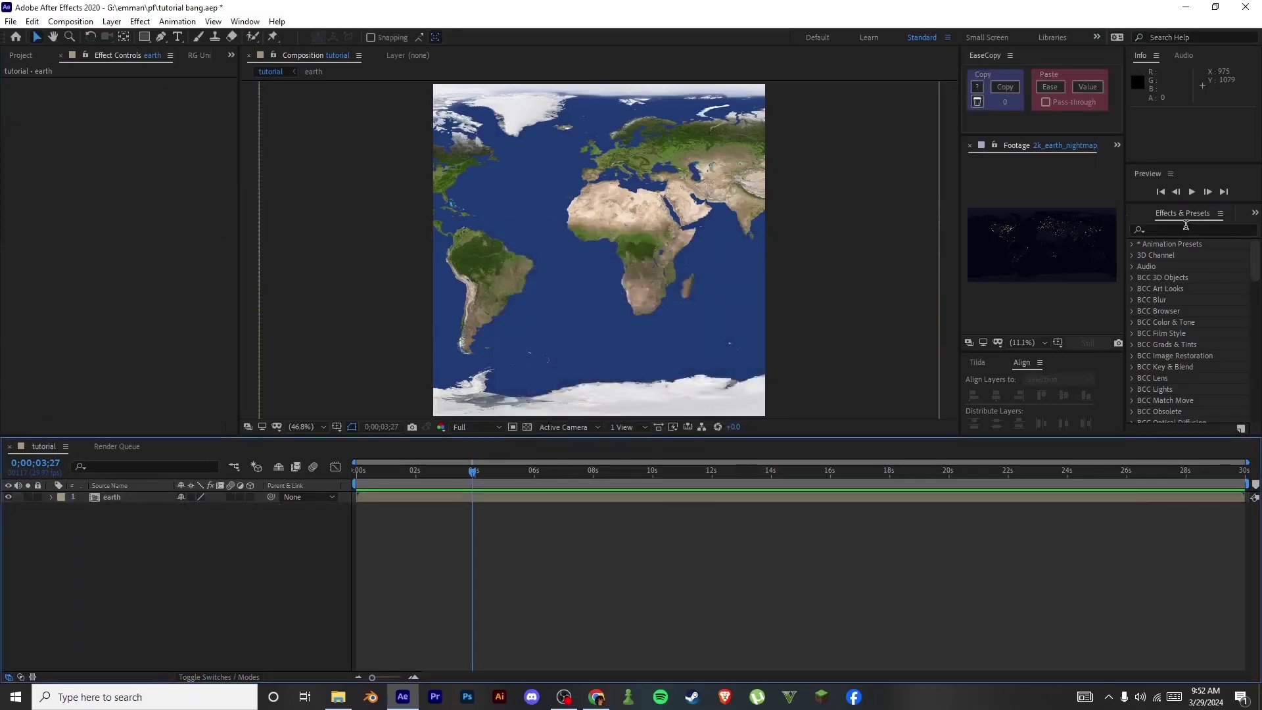
Find the CC Sphere effect and apply it to the earth layer.
left_click(1183, 230)
type("cc sphere")
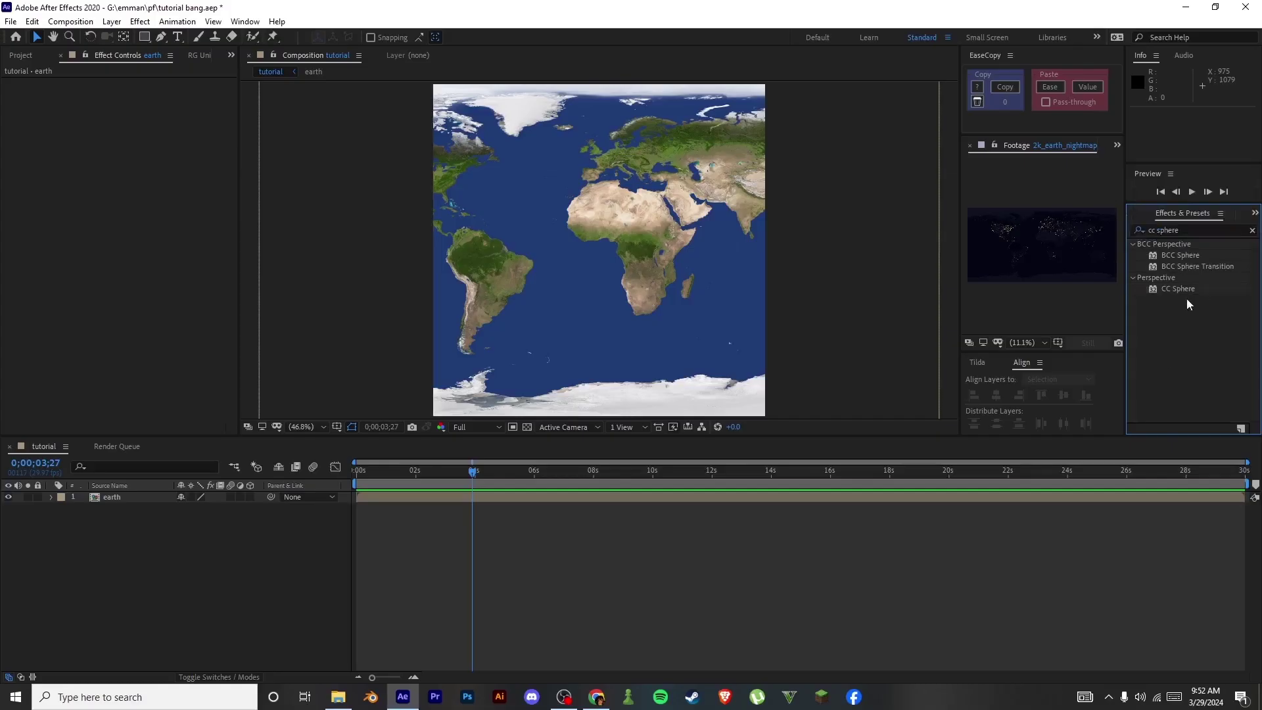
left_click_drag(1179, 289, 1159, 355)
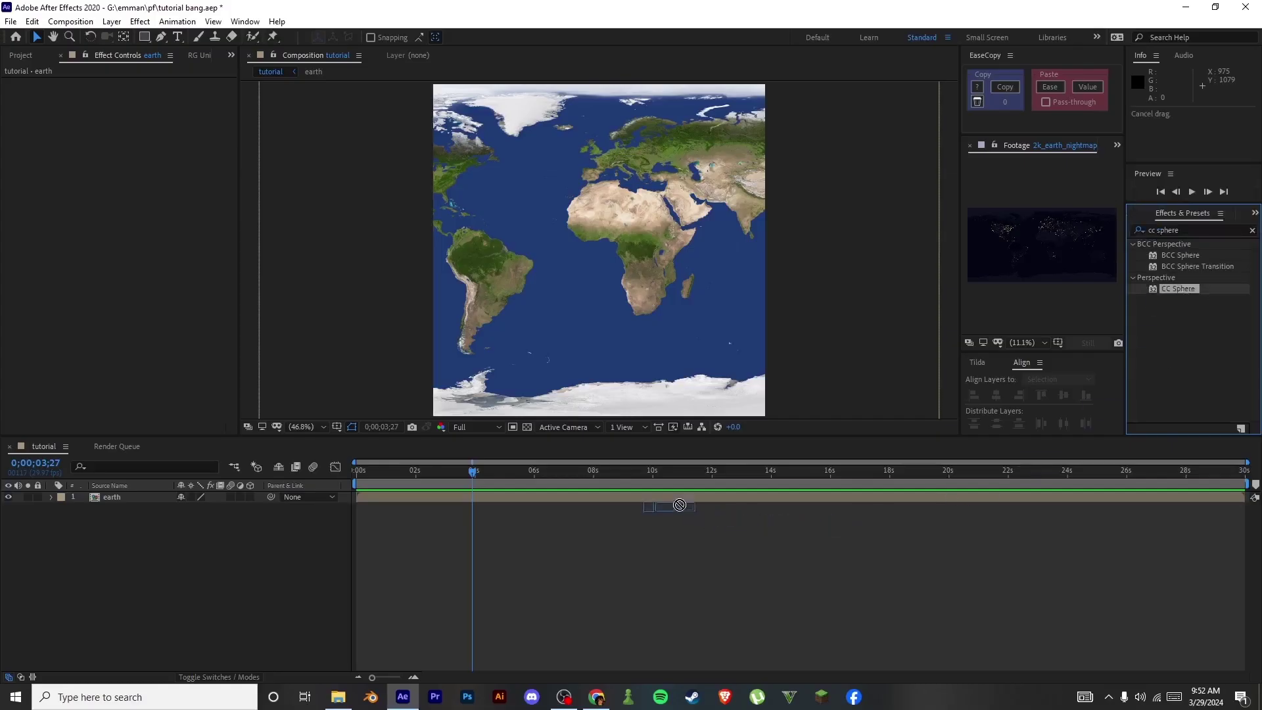
left_click_drag(628, 489, 617, 496)
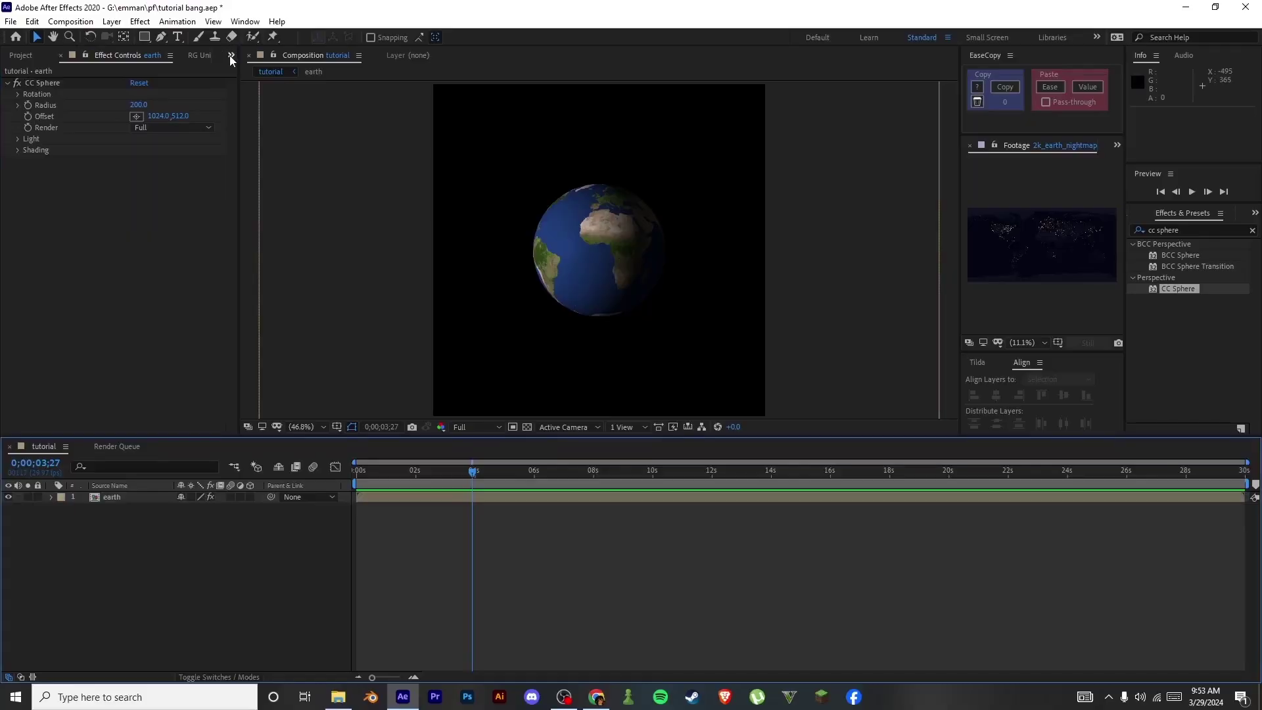
Keyframe CC Sphere's Rotation Y from 0° at the composition's start to 1x+194° at 0;00;29;25.
left_click(394, 486)
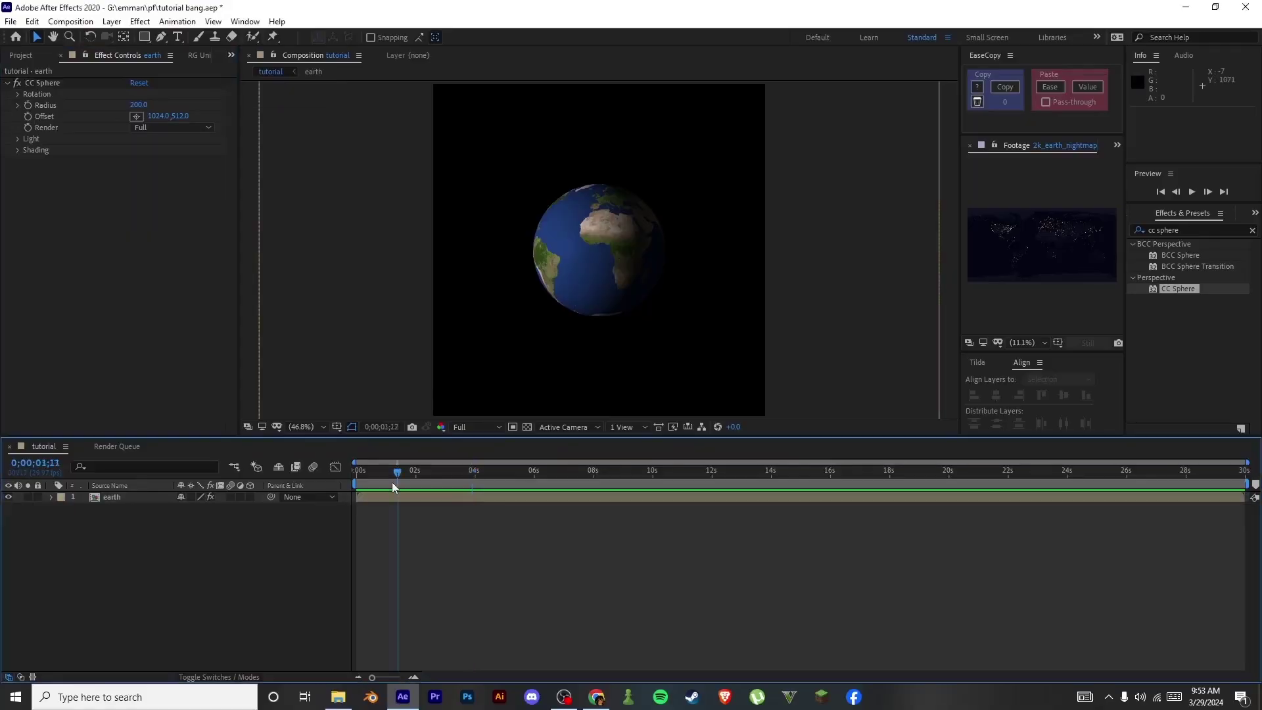
left_click(17, 95)
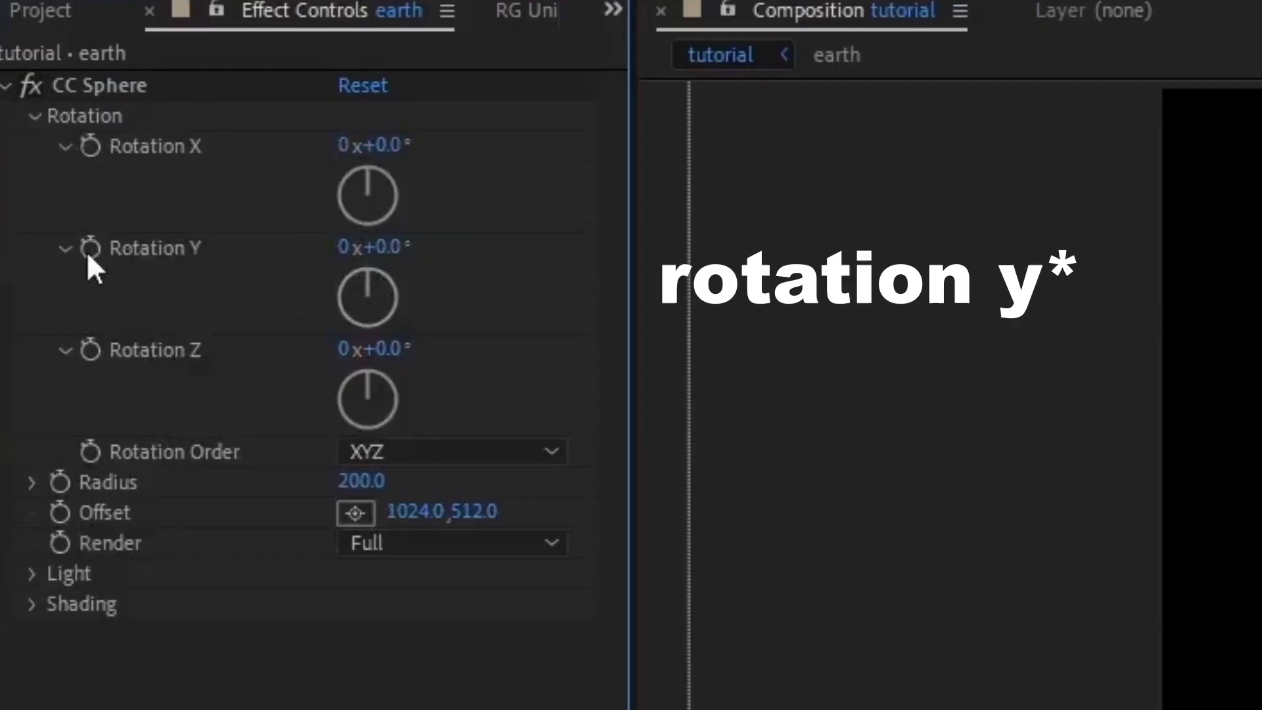
left_click(40, 143)
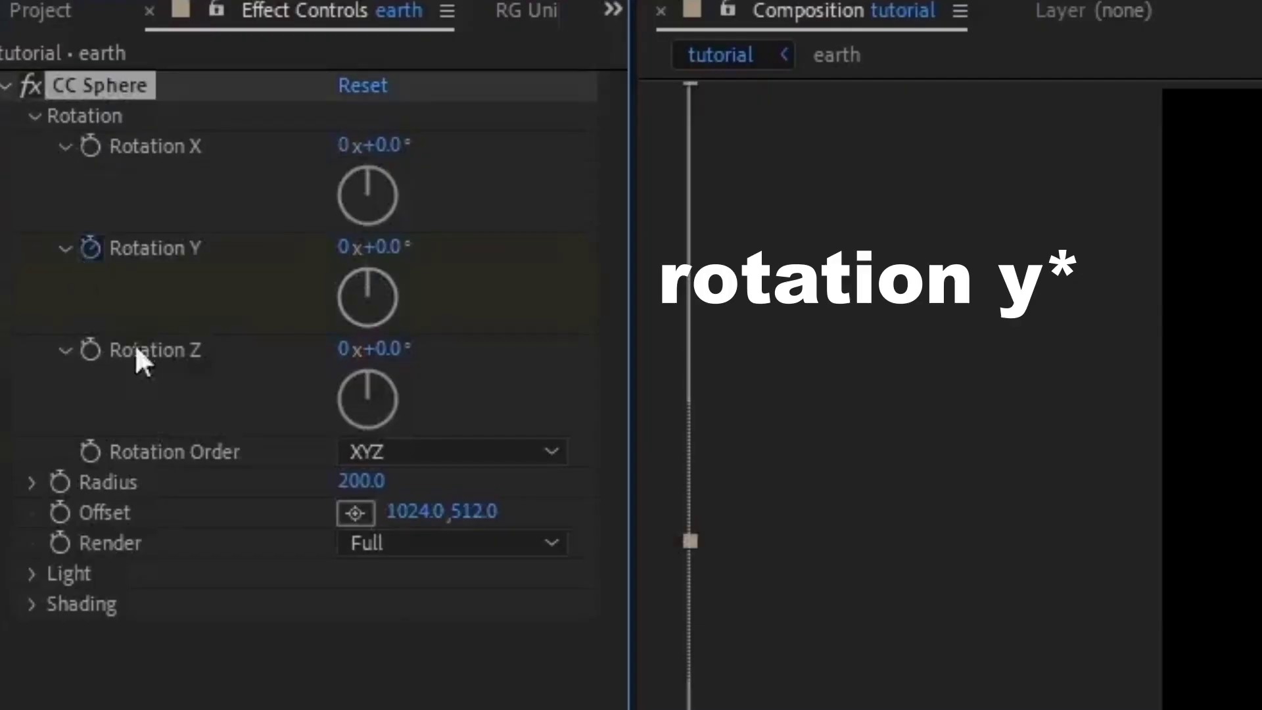
left_click(1142, 472)
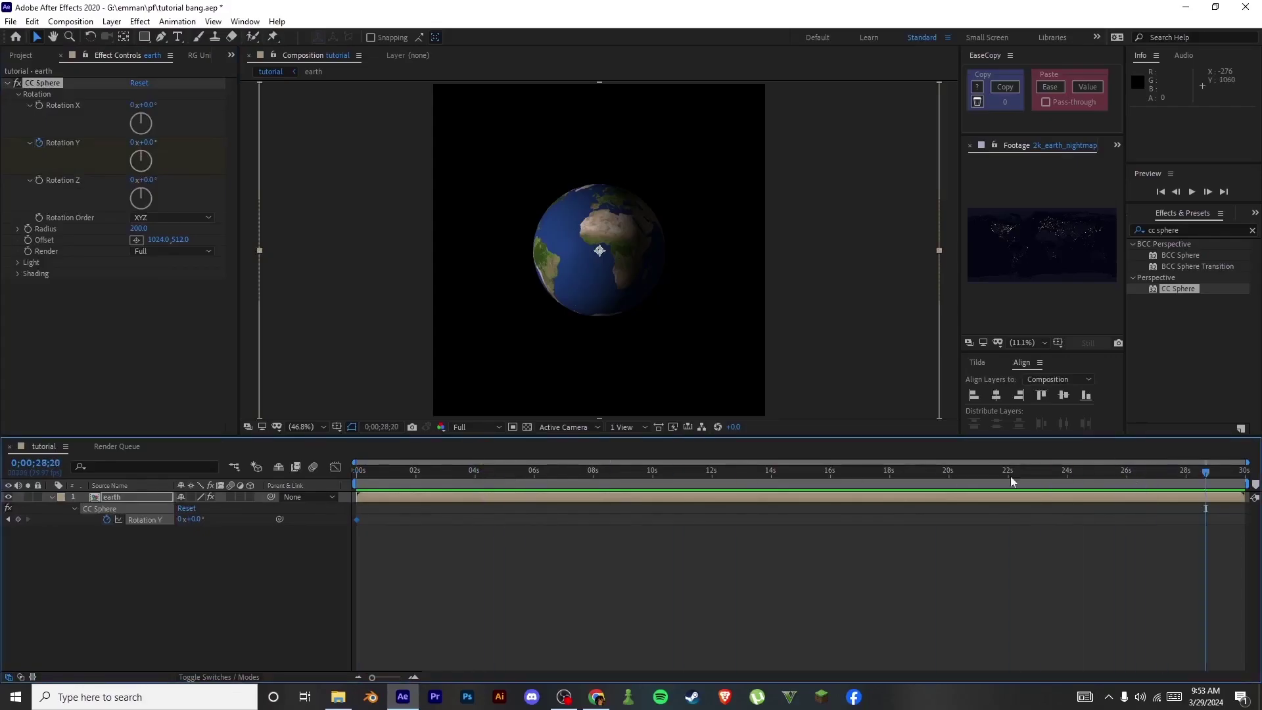
left_click_drag(195, 519, 664, 484)
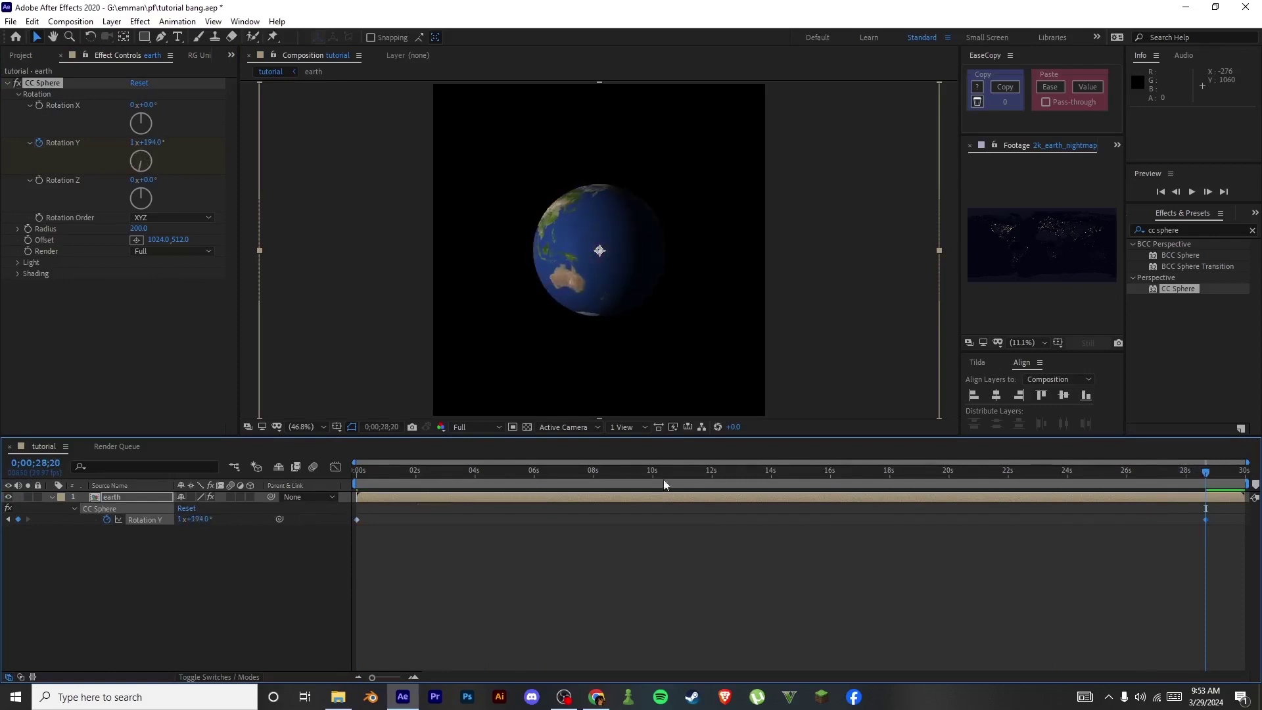
left_click_drag(1205, 519, 1239, 519)
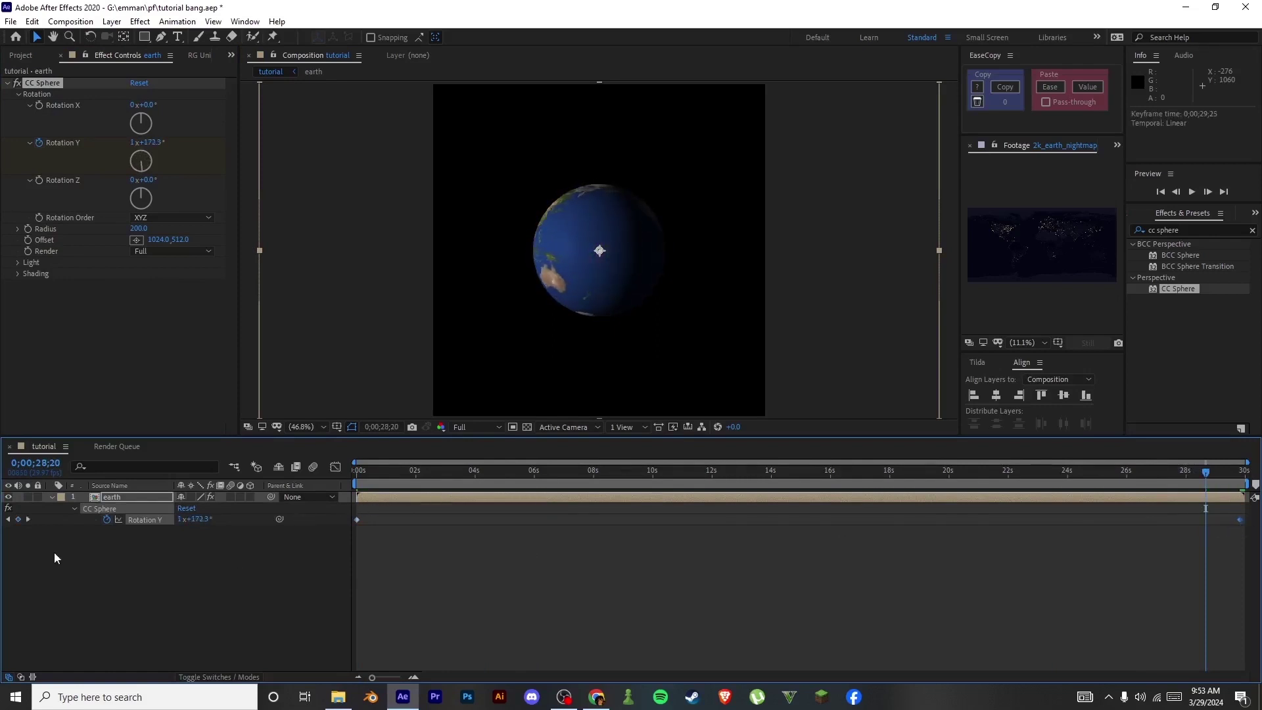
Increase Rotation Y at the end keyframe for a faster spin and preview the rotating sphere.
key("space")
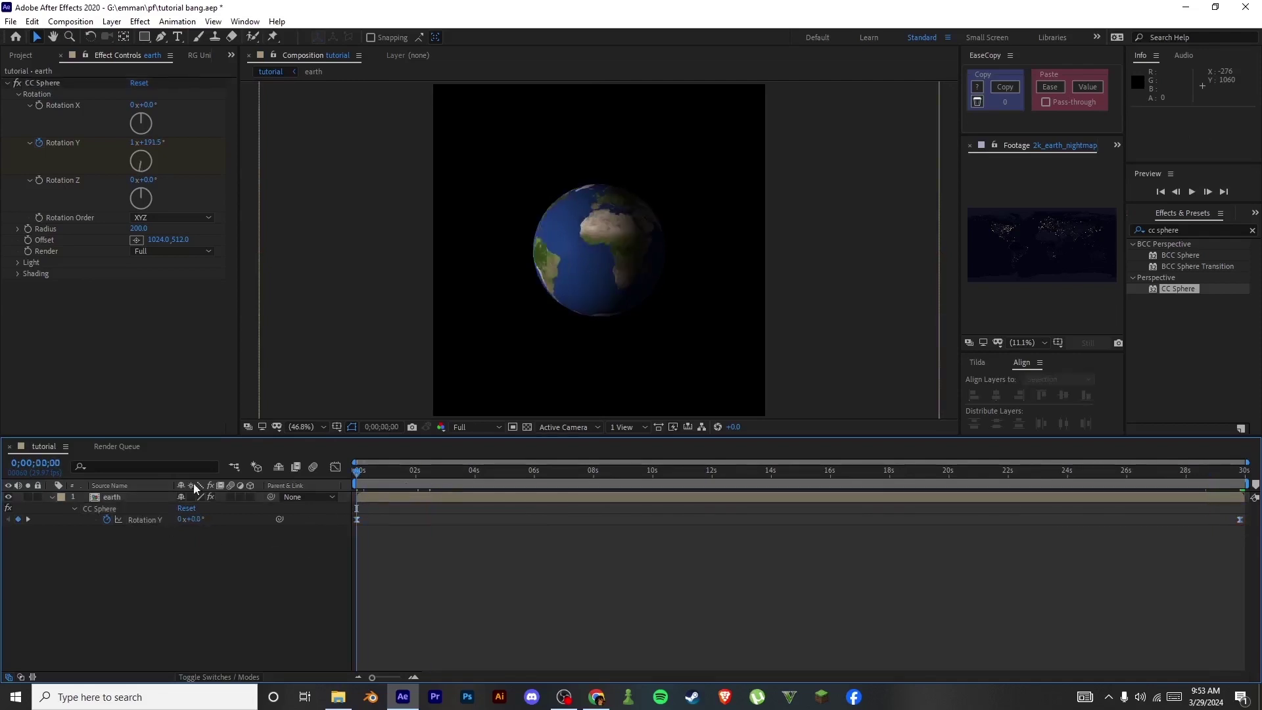
key("space")
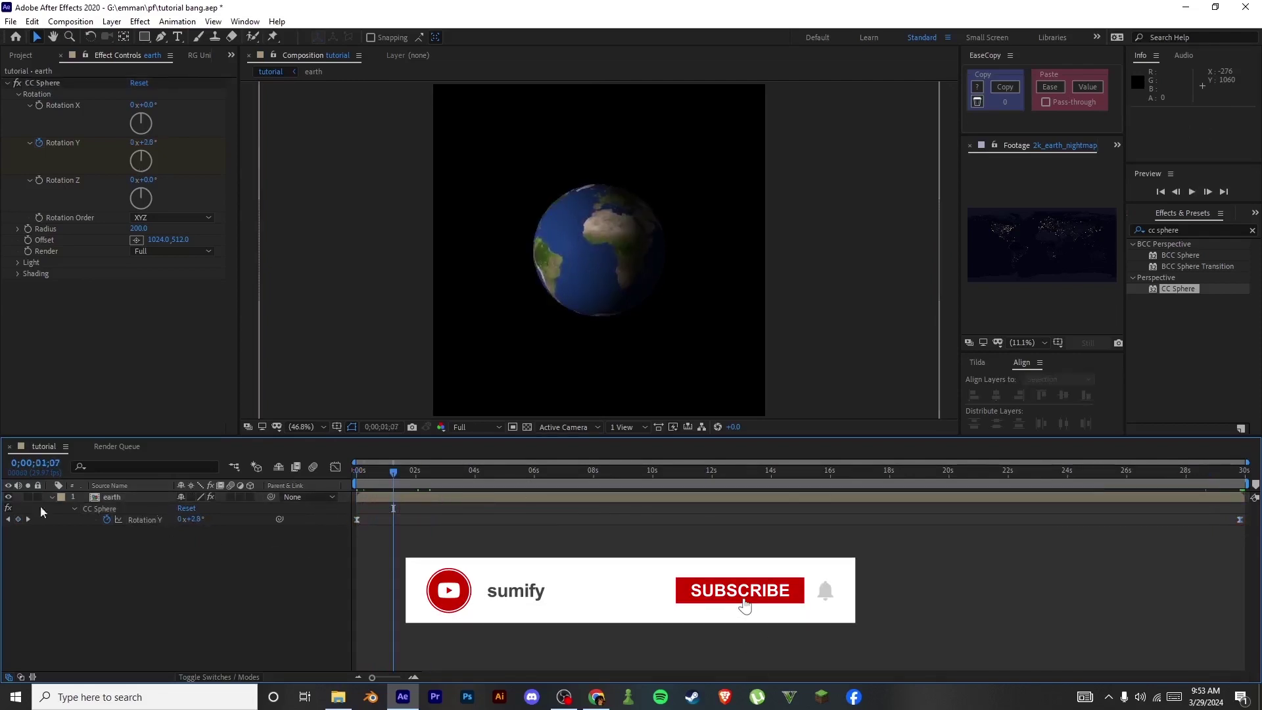
left_click(27, 520)
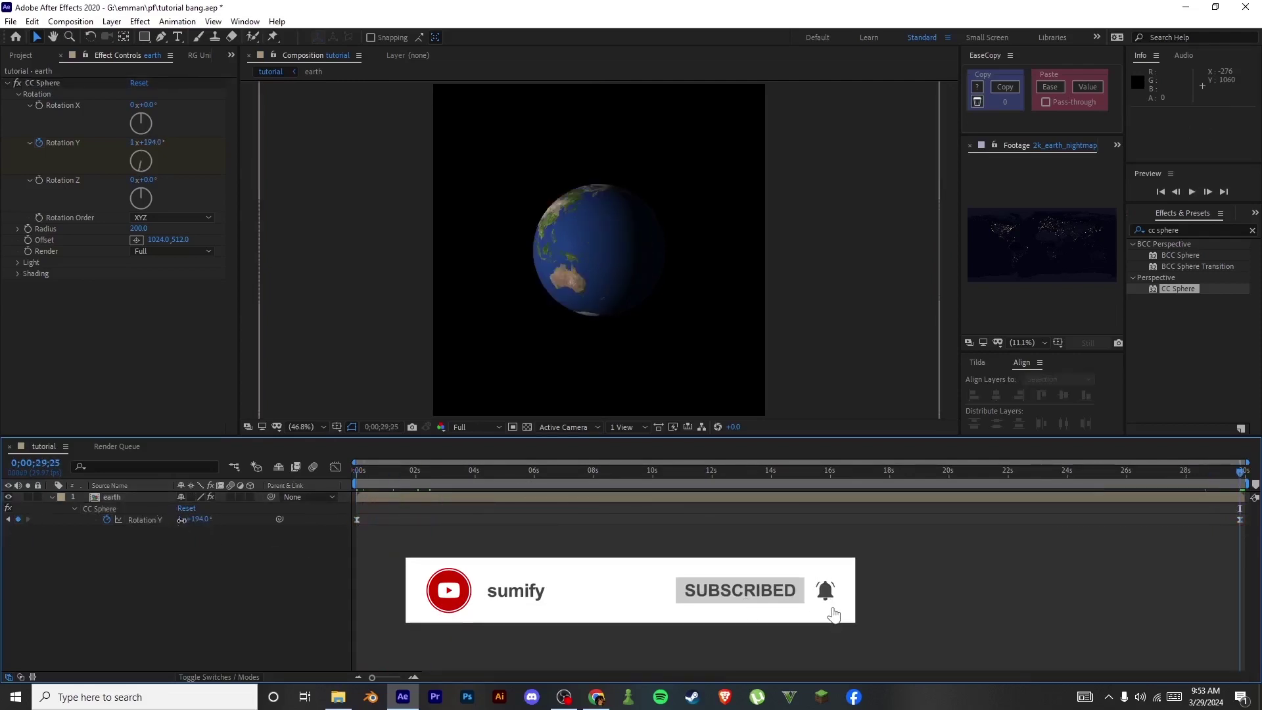
key("space")
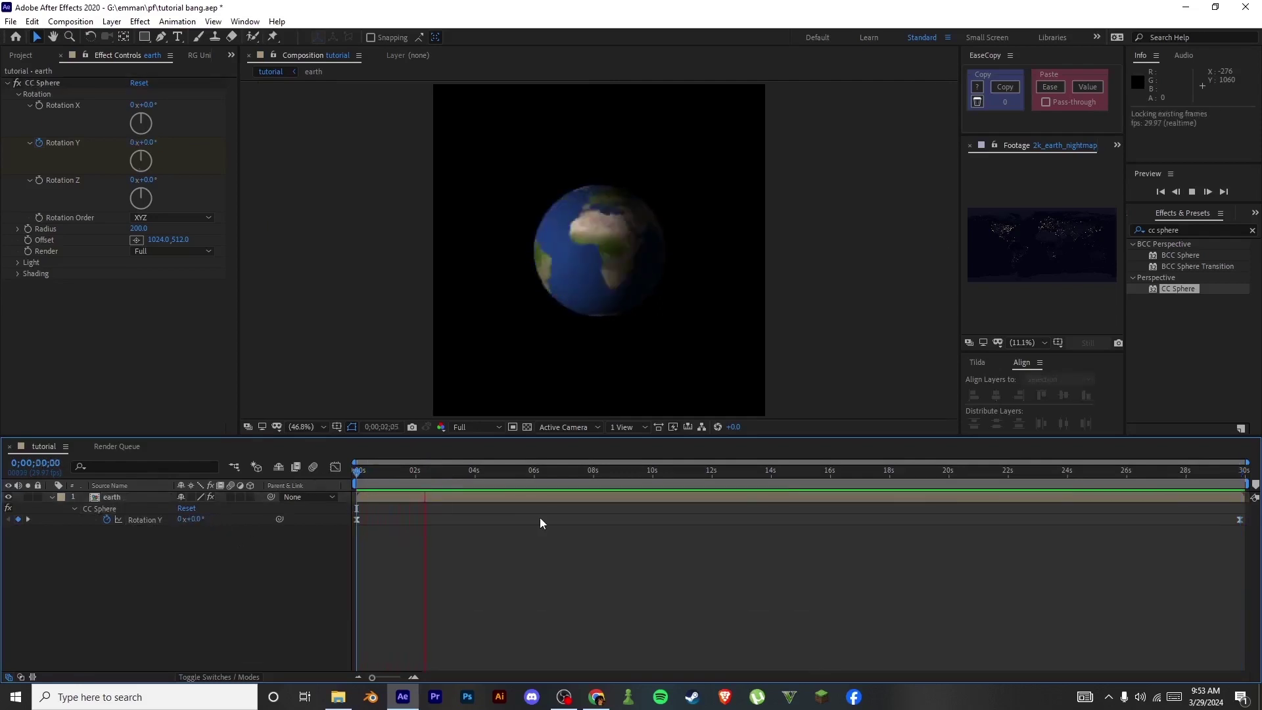
key("space")
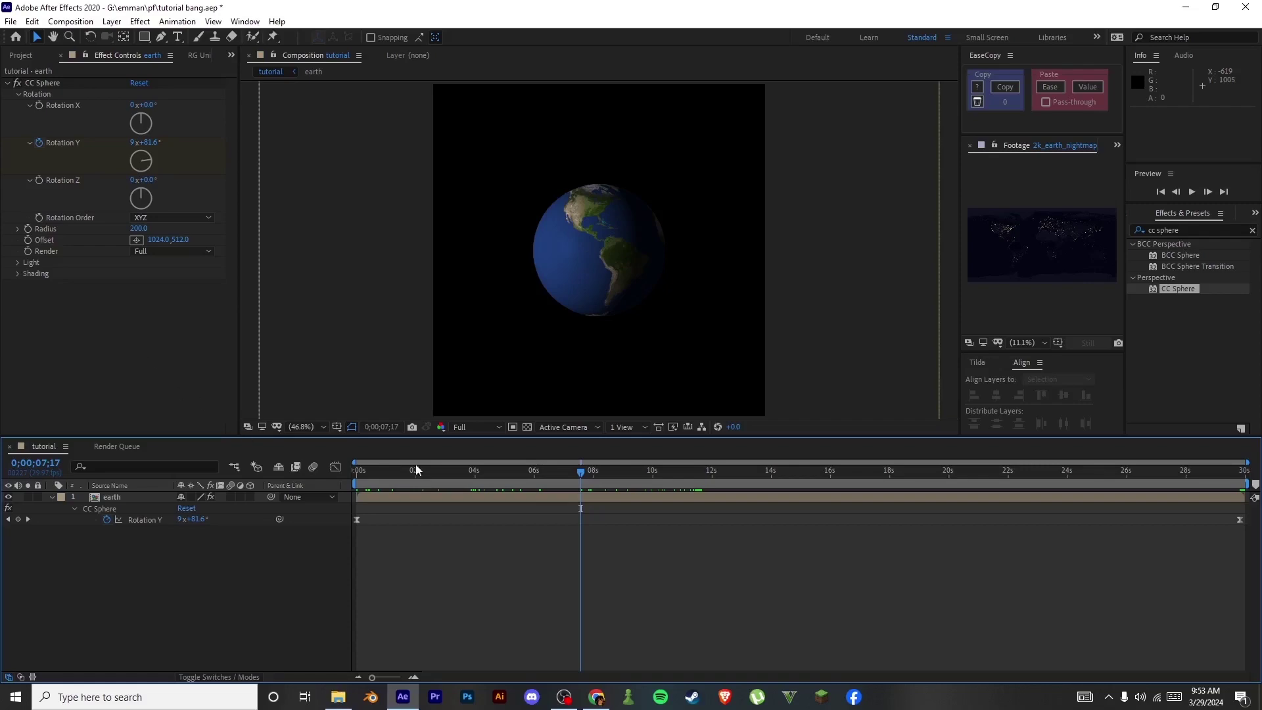
Return to the start of the composition and delete the CC Sphere effect from the earth layer.
left_click_drag(416, 469, 215, 476)
left_click(151, 366)
key("ctrl+a")
key("Delete")
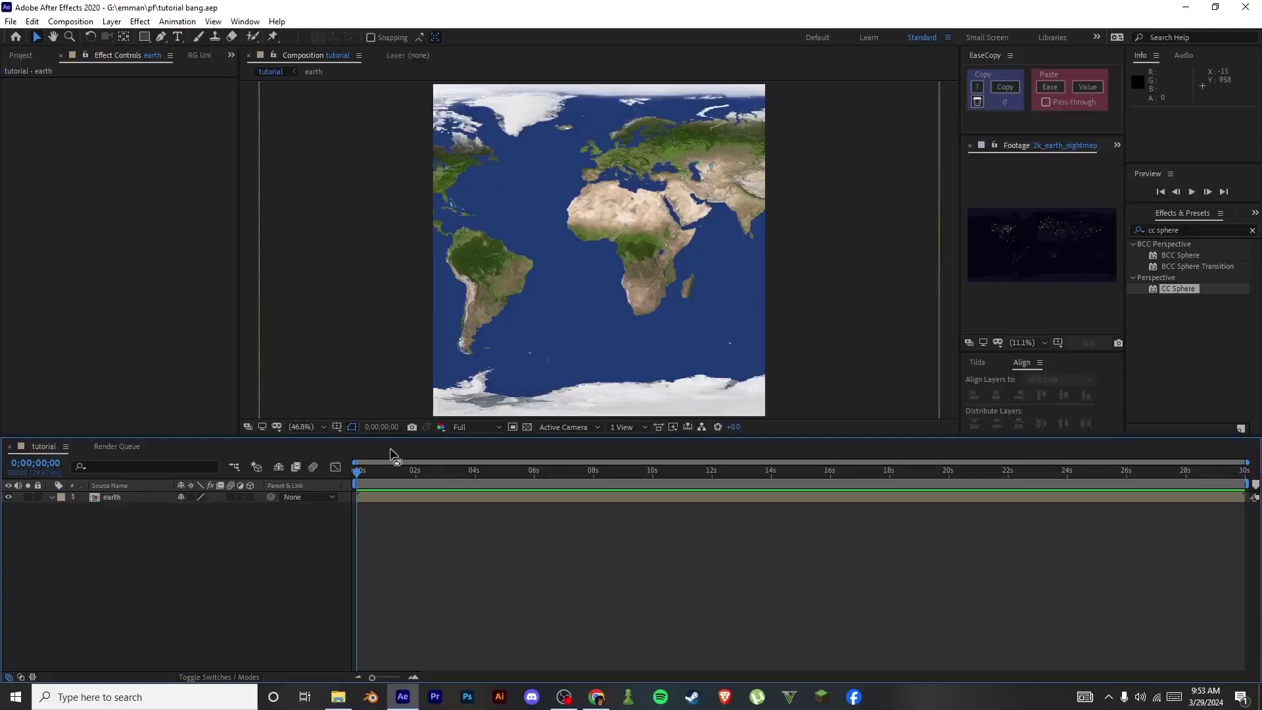
Create a new white 1080 x 1080 px solid named "element" above the earth layer.
left_click(434, 499)
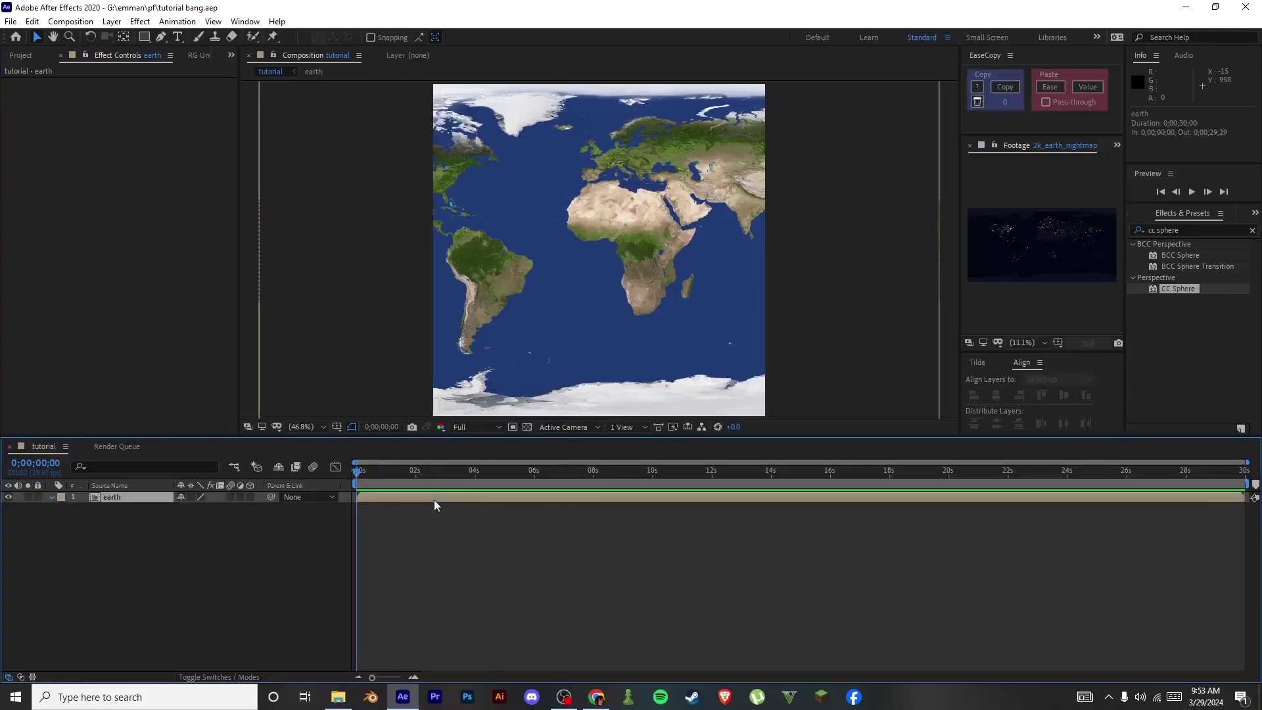
left_click(759, 560)
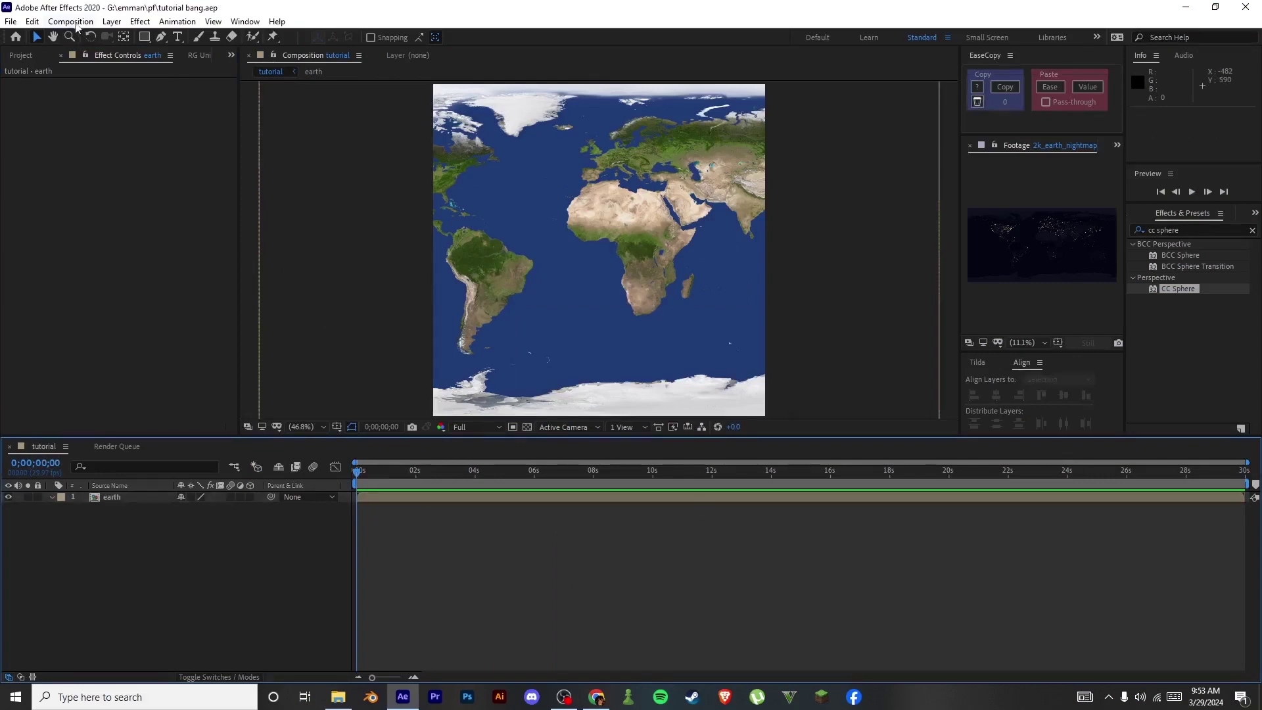
left_click(110, 23)
mouse_move(130, 37)
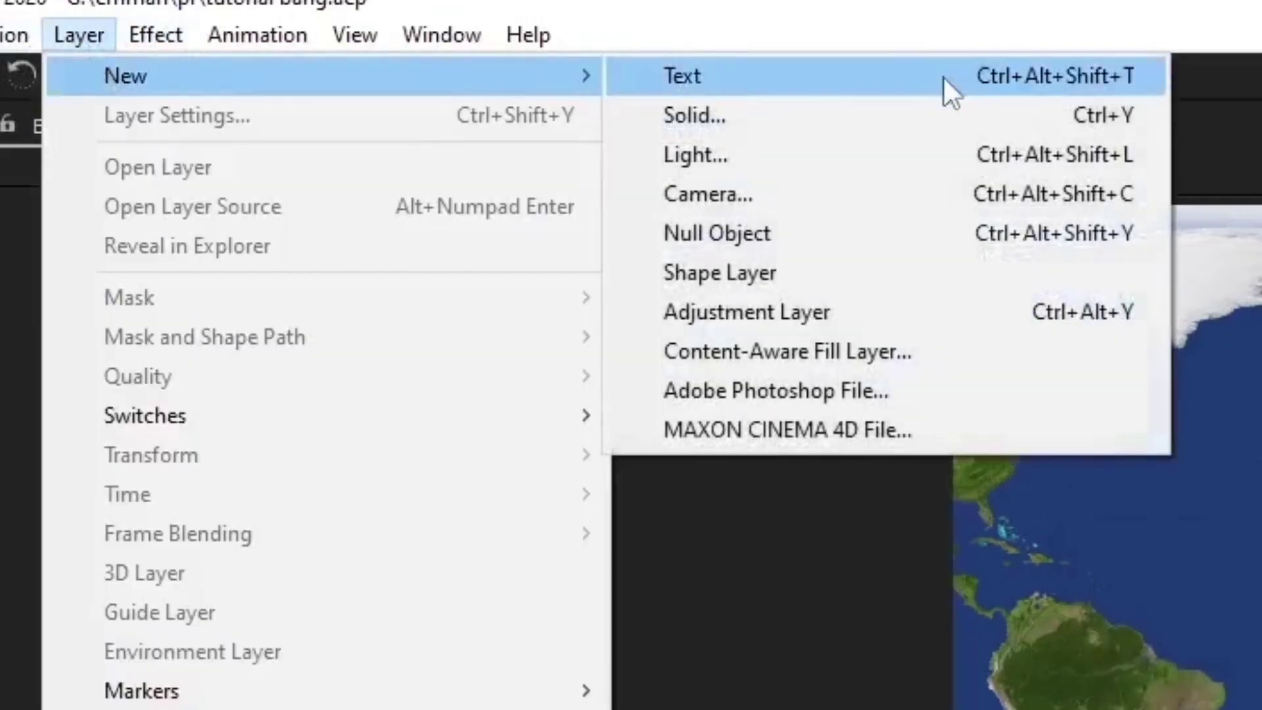
left_click(337, 52)
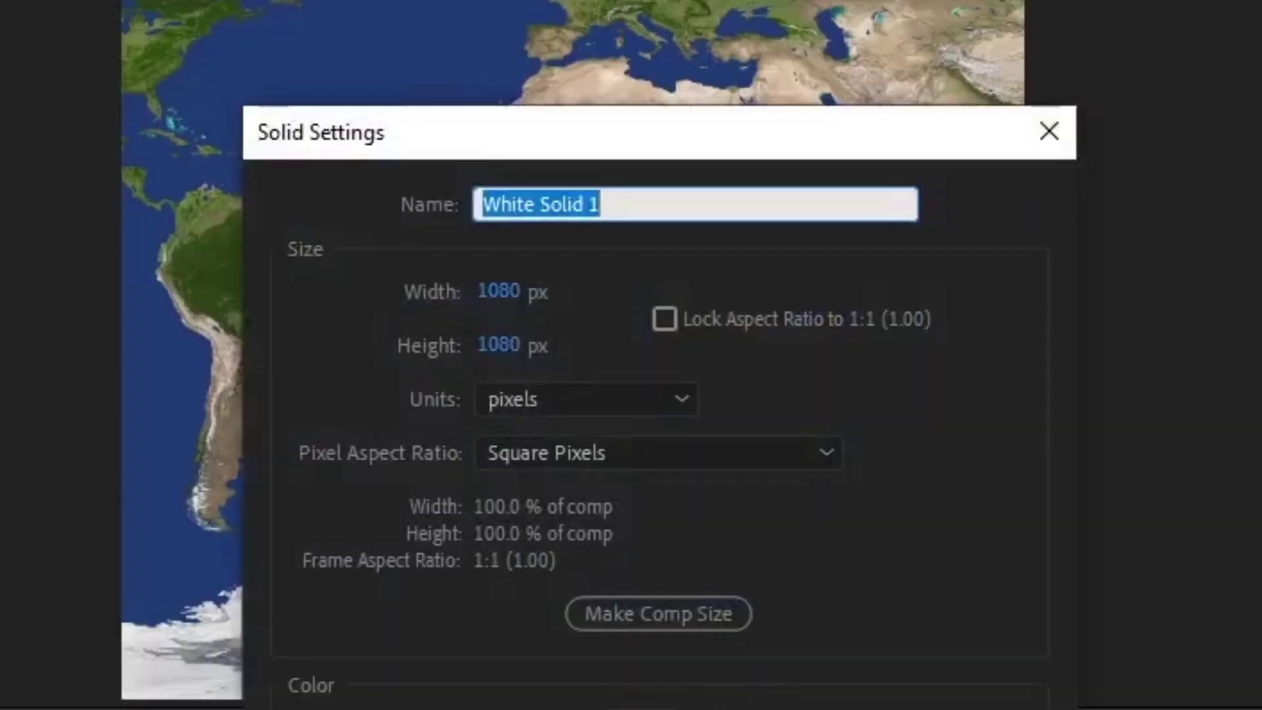
type("element")
key("Return")
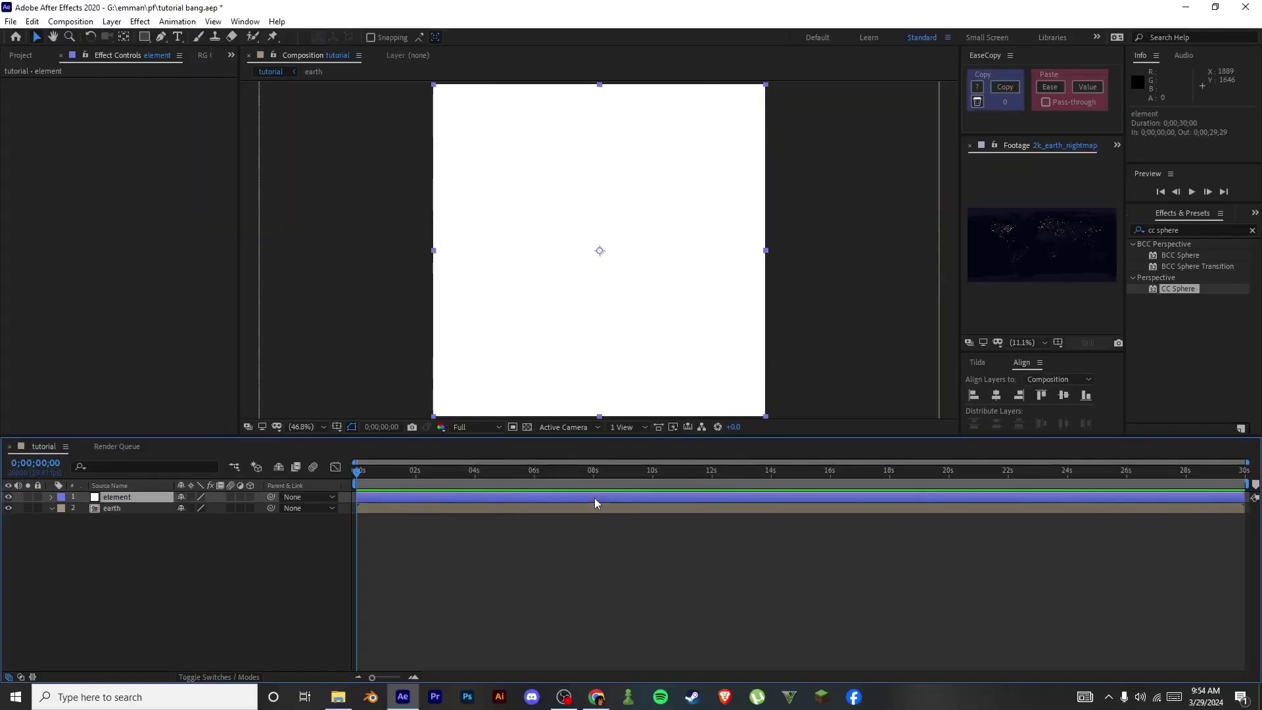
Apply the Element effect to the element solid through the quick effect search.
key("ctrl+space")
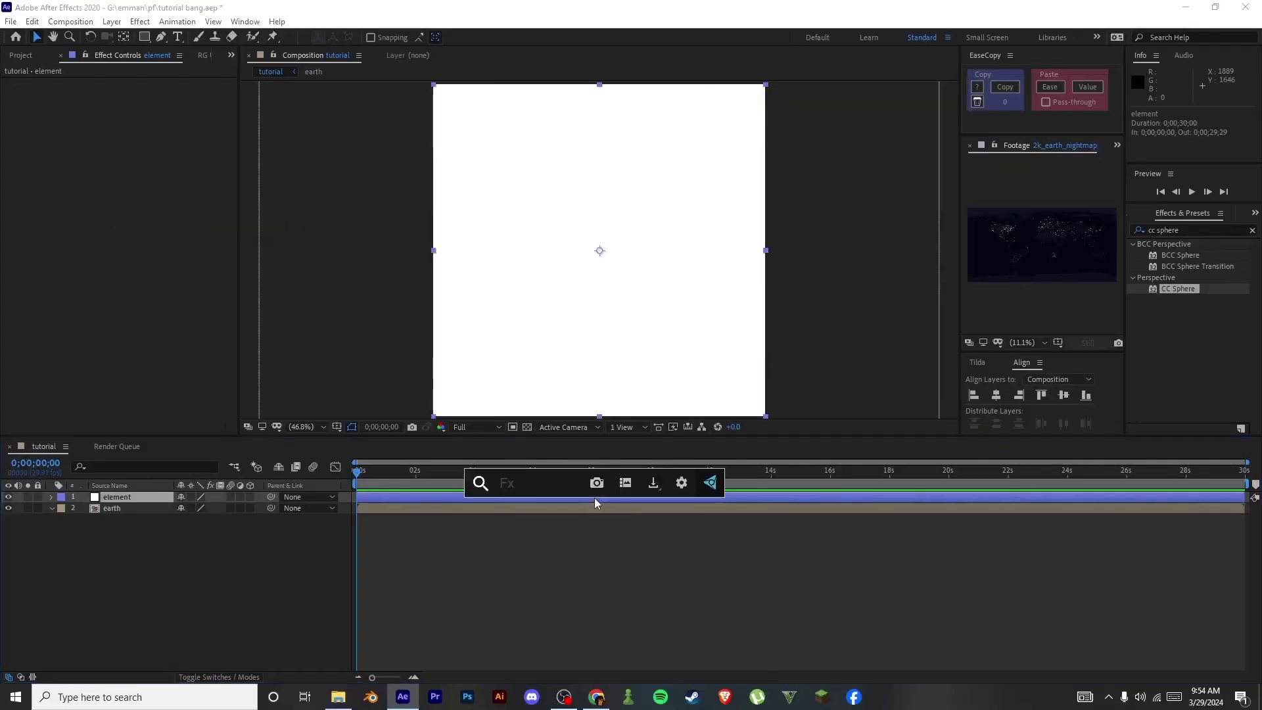
type("le")
key("BackSpace")
key("BackSpace")
type("ele")
key("Return")
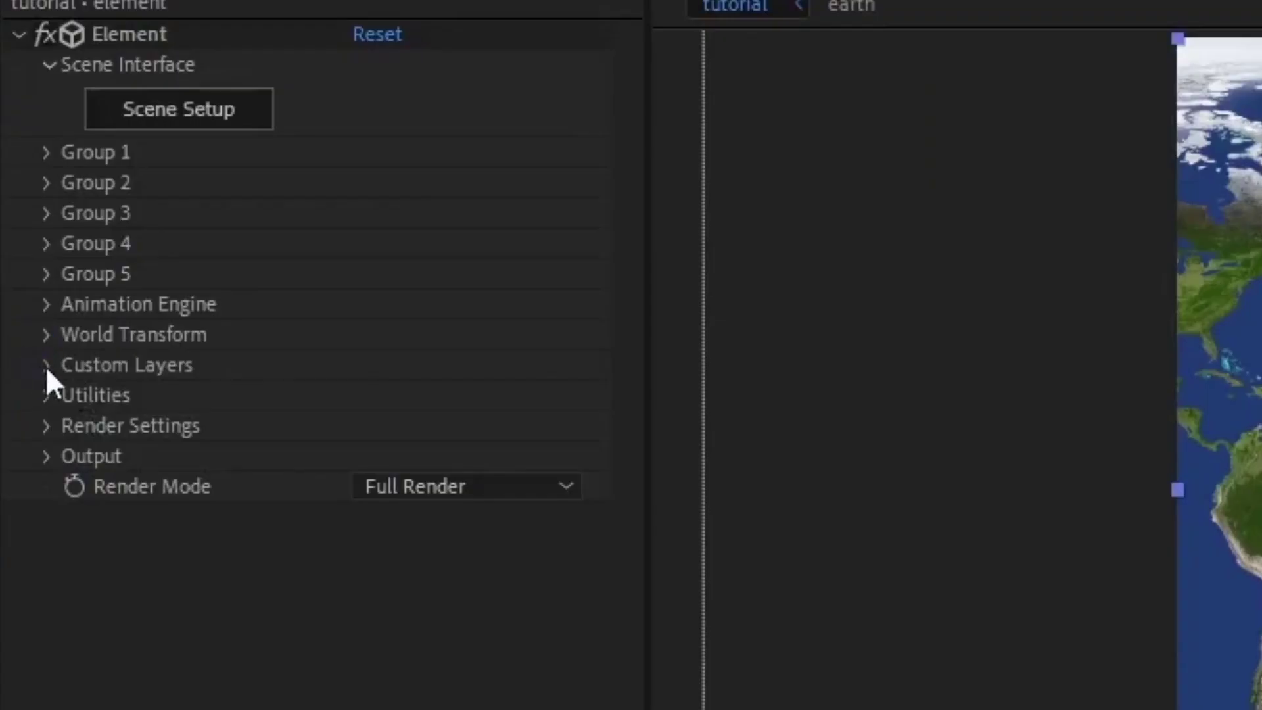
Assign the earth layer as Layer 1 in Element's custom texture maps and open Scene Setup.
left_click(46, 365)
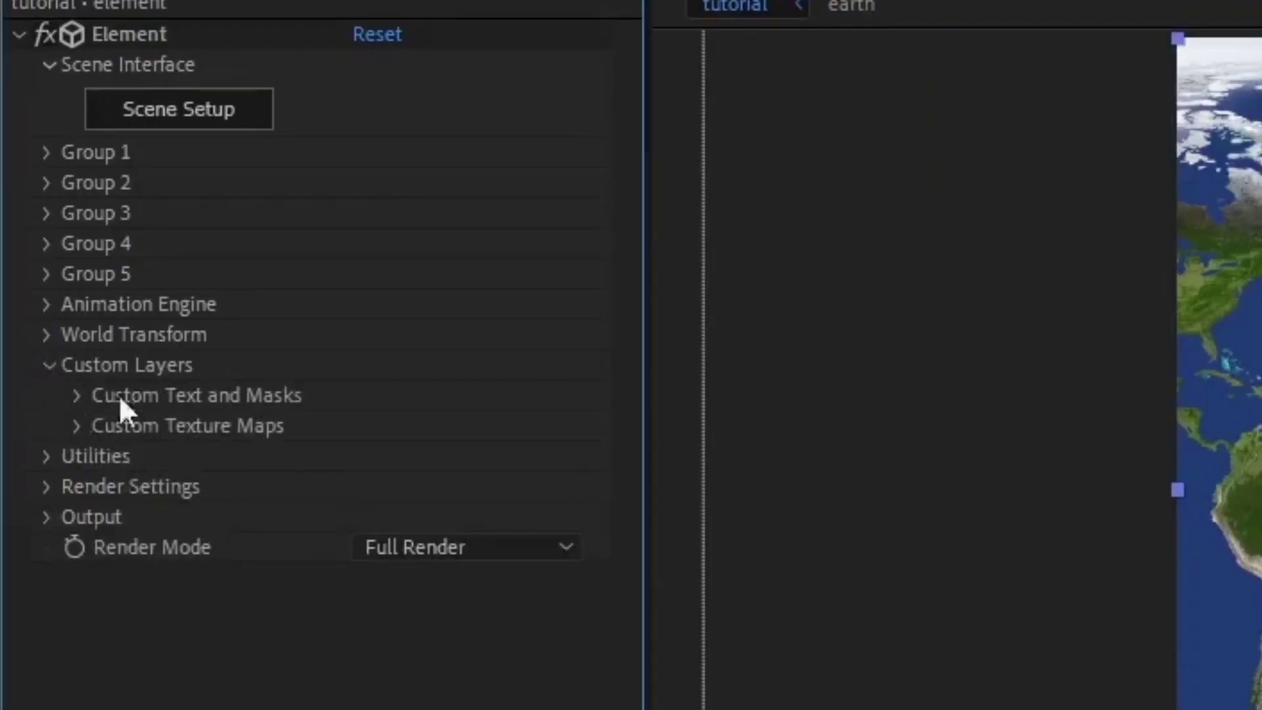
left_click(77, 425)
left_click(395, 366)
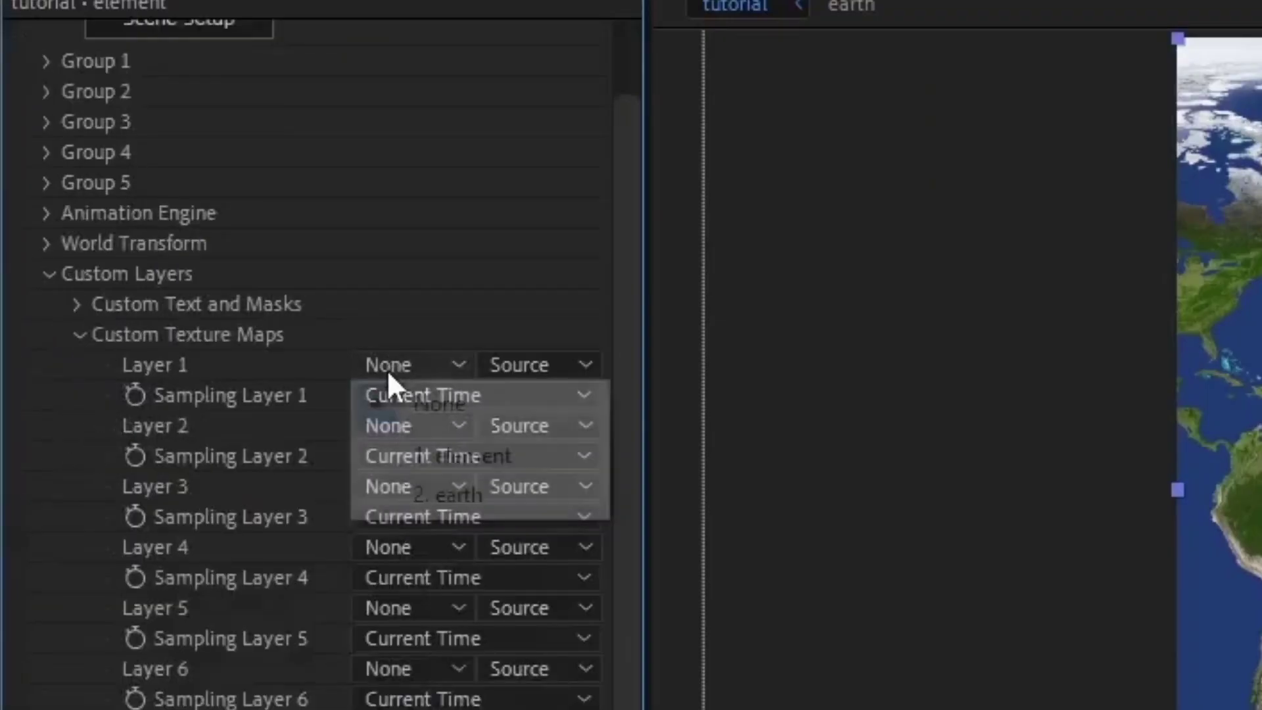
left_click(456, 494)
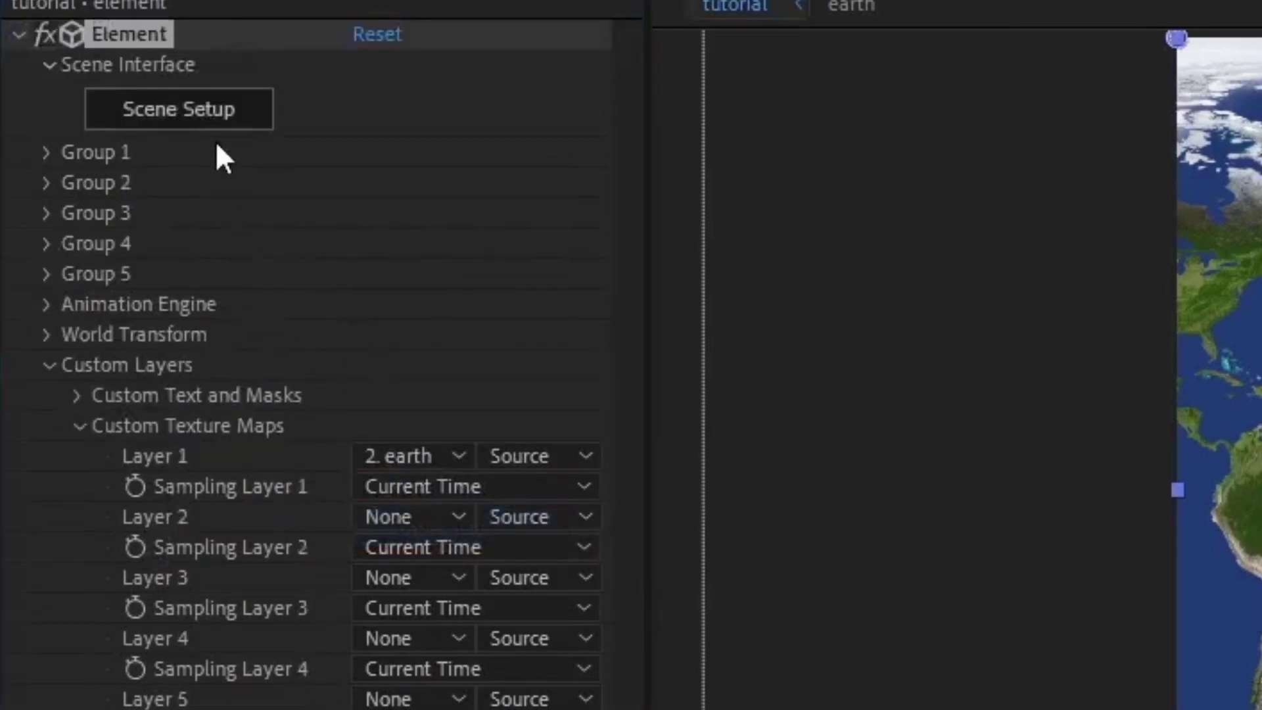
left_click(206, 125)
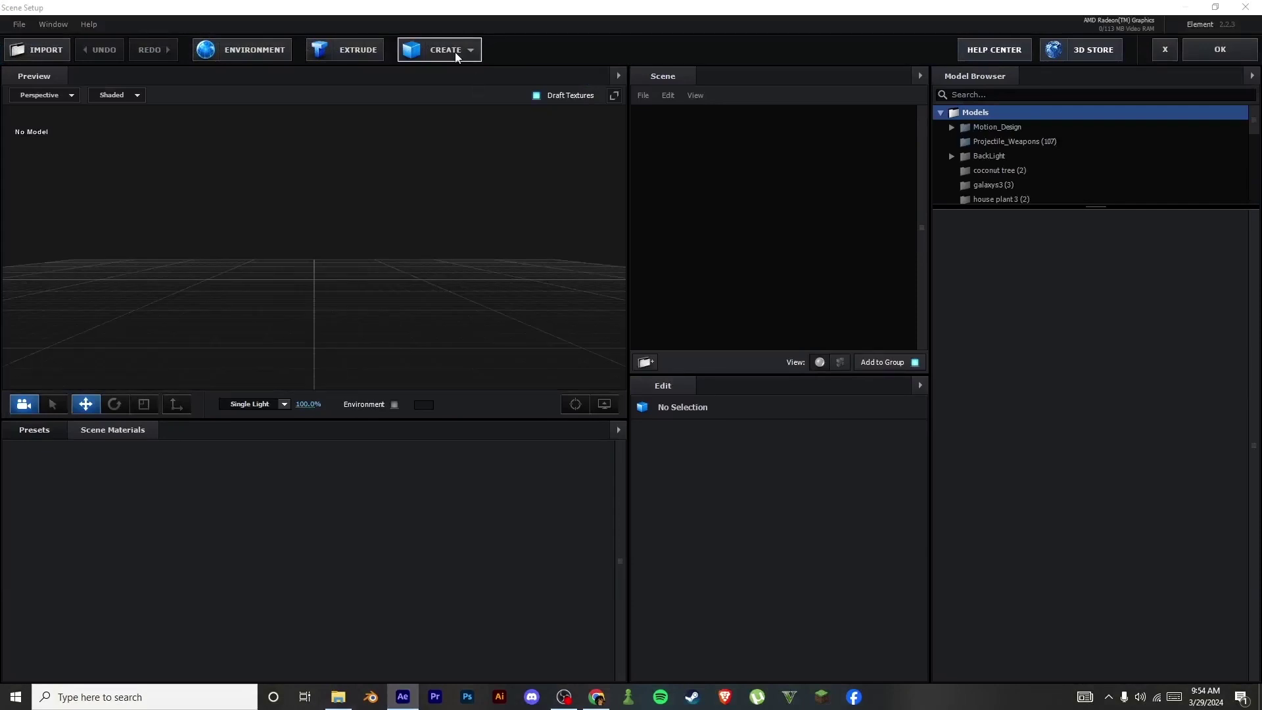
Create a sphere in the Element scene and load Custom Layer 1 as the diffuse texture of its Default material.
left_click(440, 52)
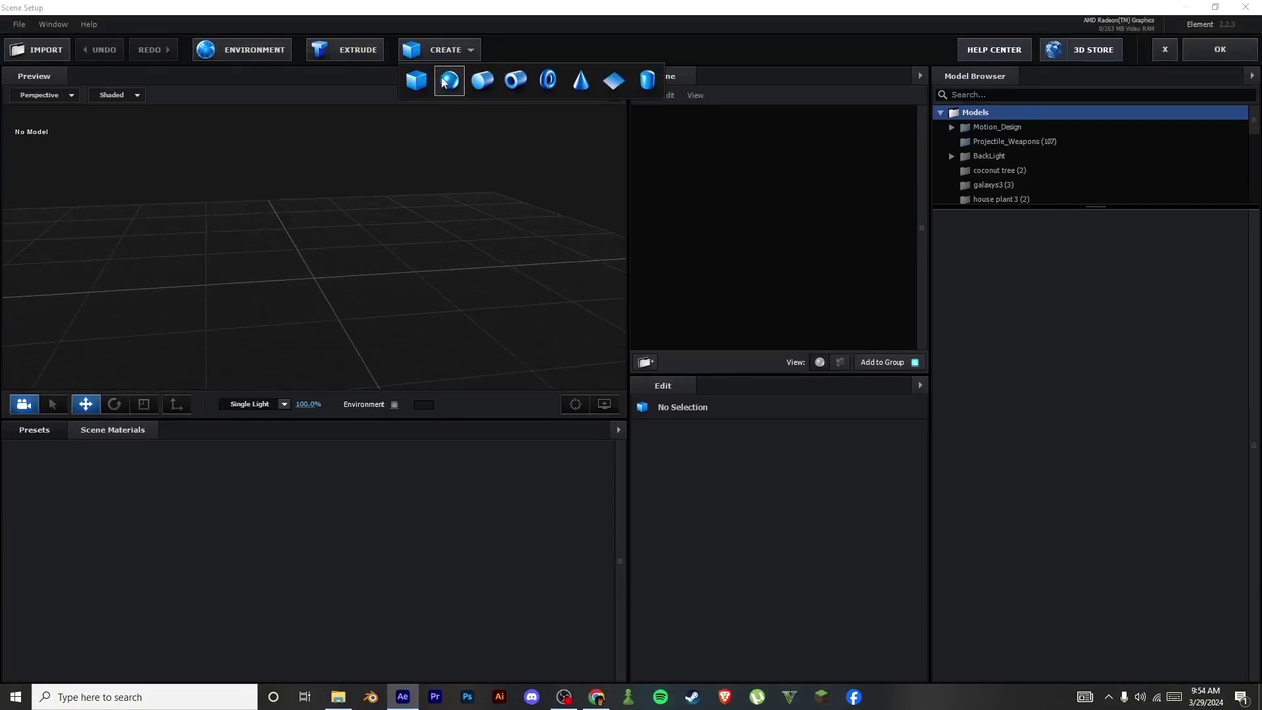
left_click(450, 81)
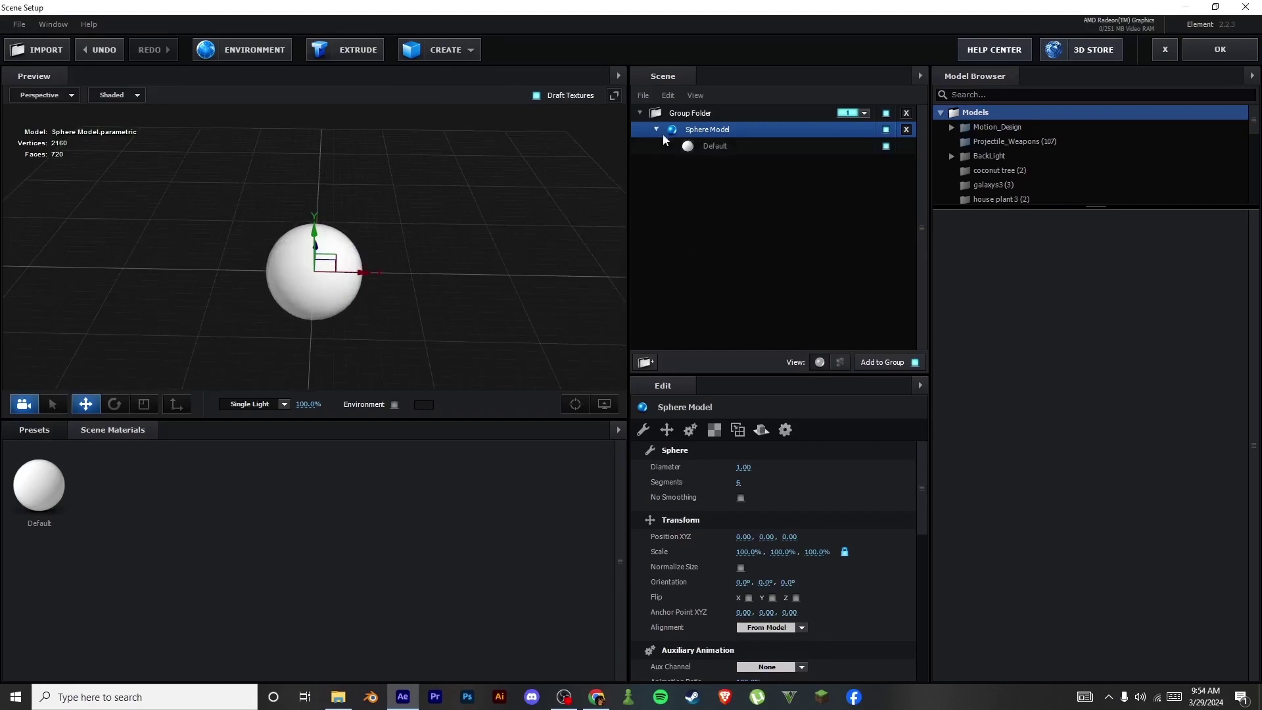
left_click(697, 147)
left_click(724, 505)
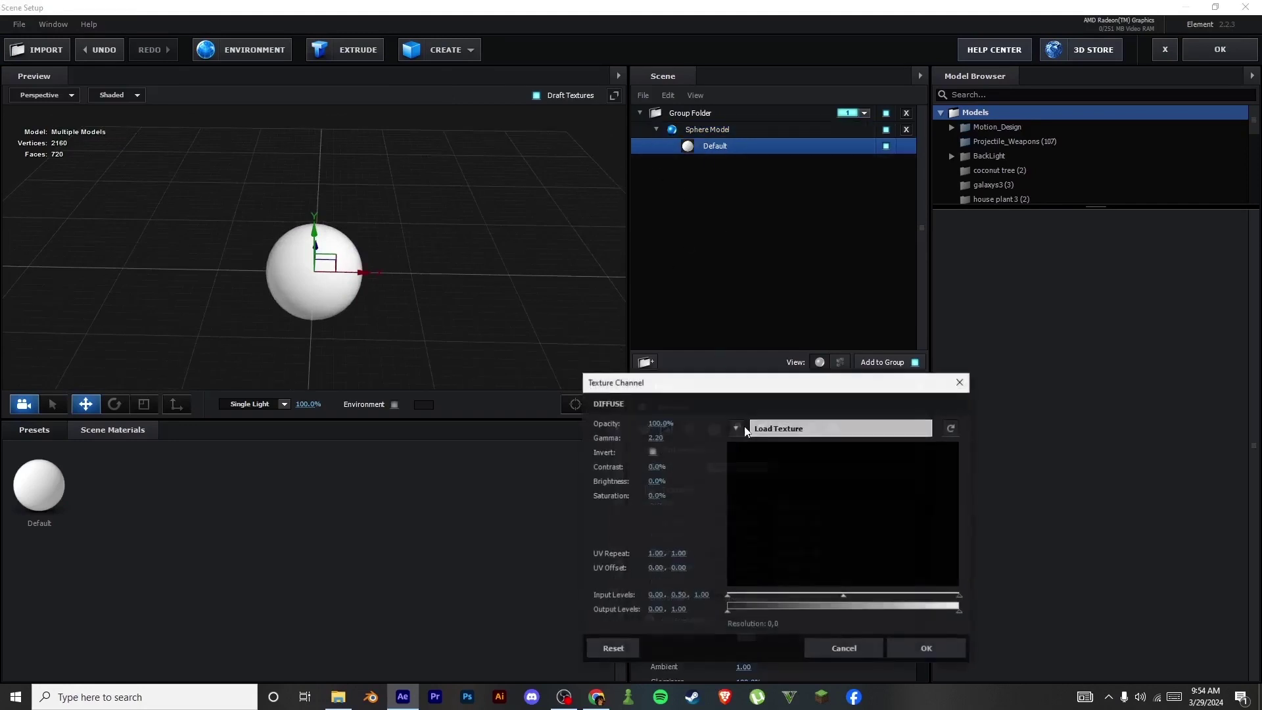
left_click(746, 431)
left_click(788, 443)
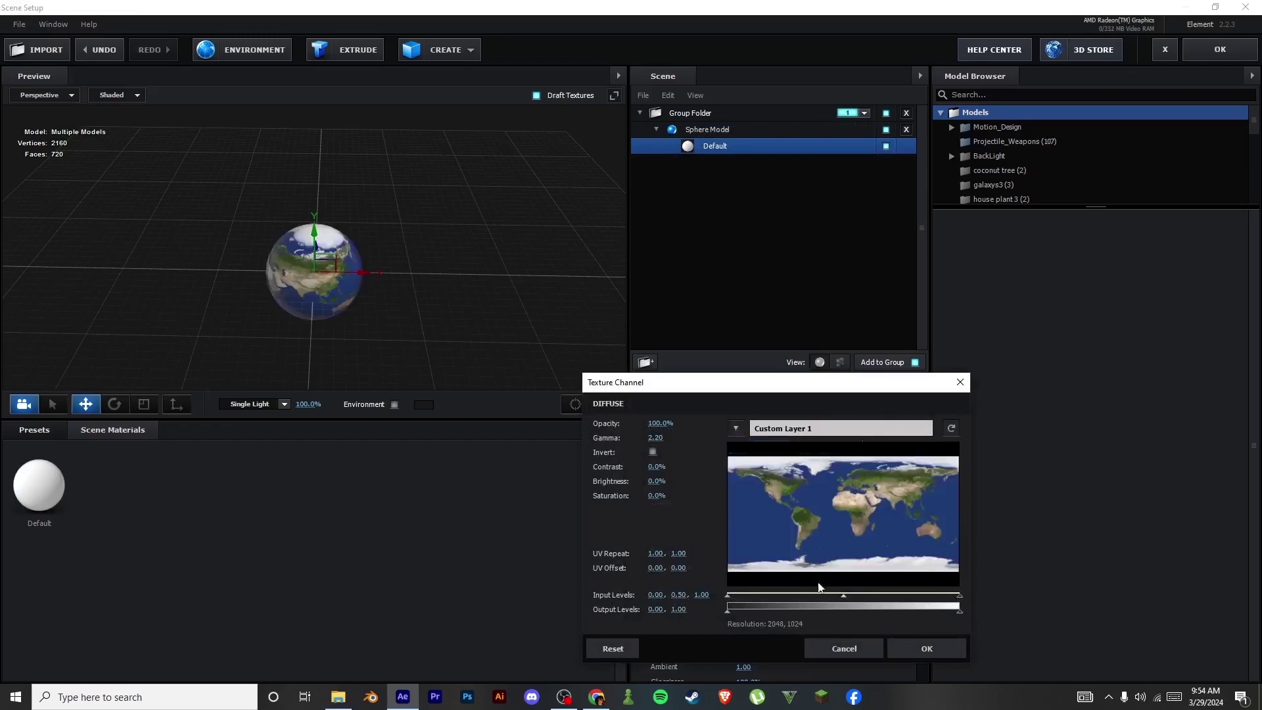
left_click(908, 645)
Disable the environment in the sphere model's Reflect Mode and apply the scene to the composition.
mouse_move(489, 309)
left_mouse_down()
mouse_move(395, 279)
mouse_move(483, 294)
left_mouse_up()
scroll(398, 289, "up", 3)
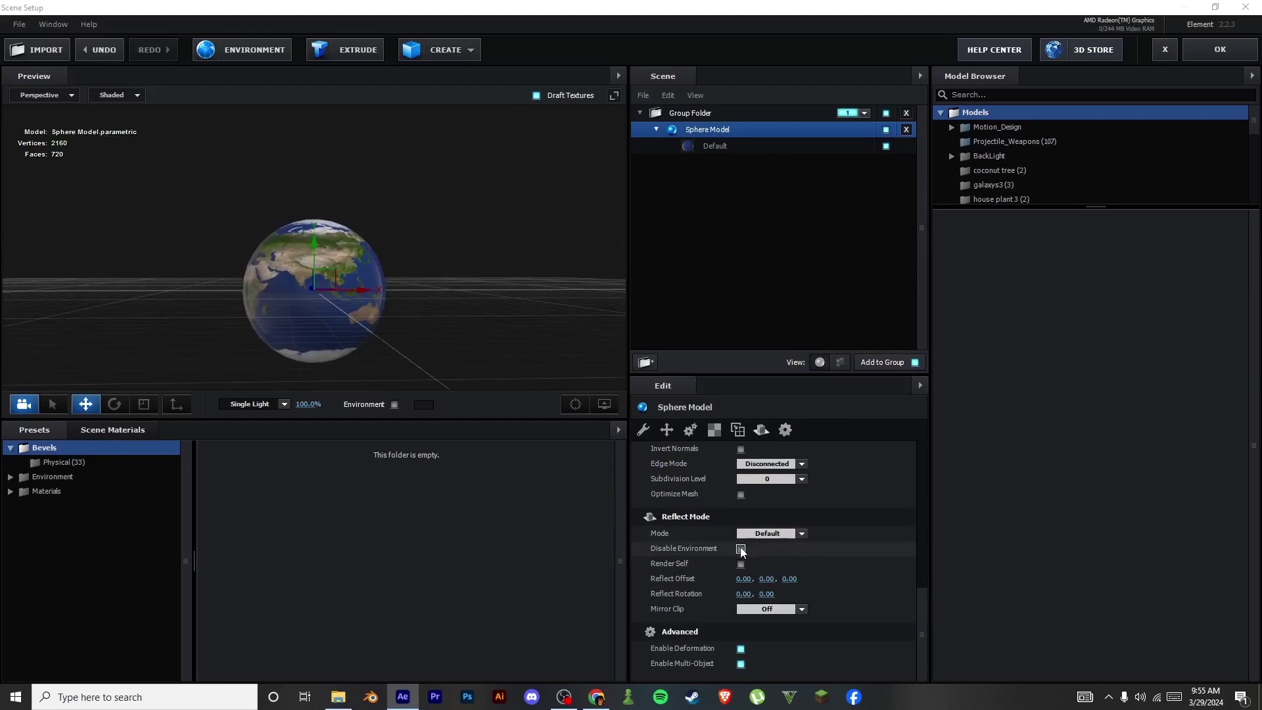
left_click(740, 549)
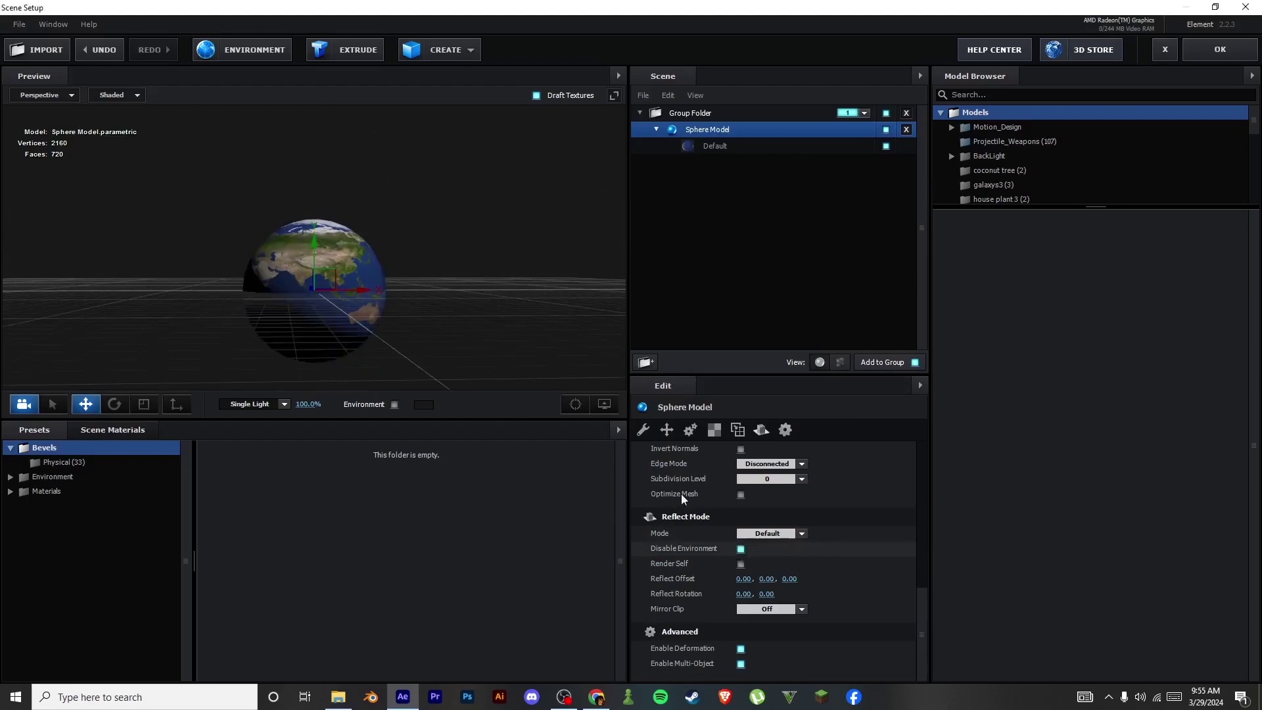
left_click_drag(460, 299, 400, 305)
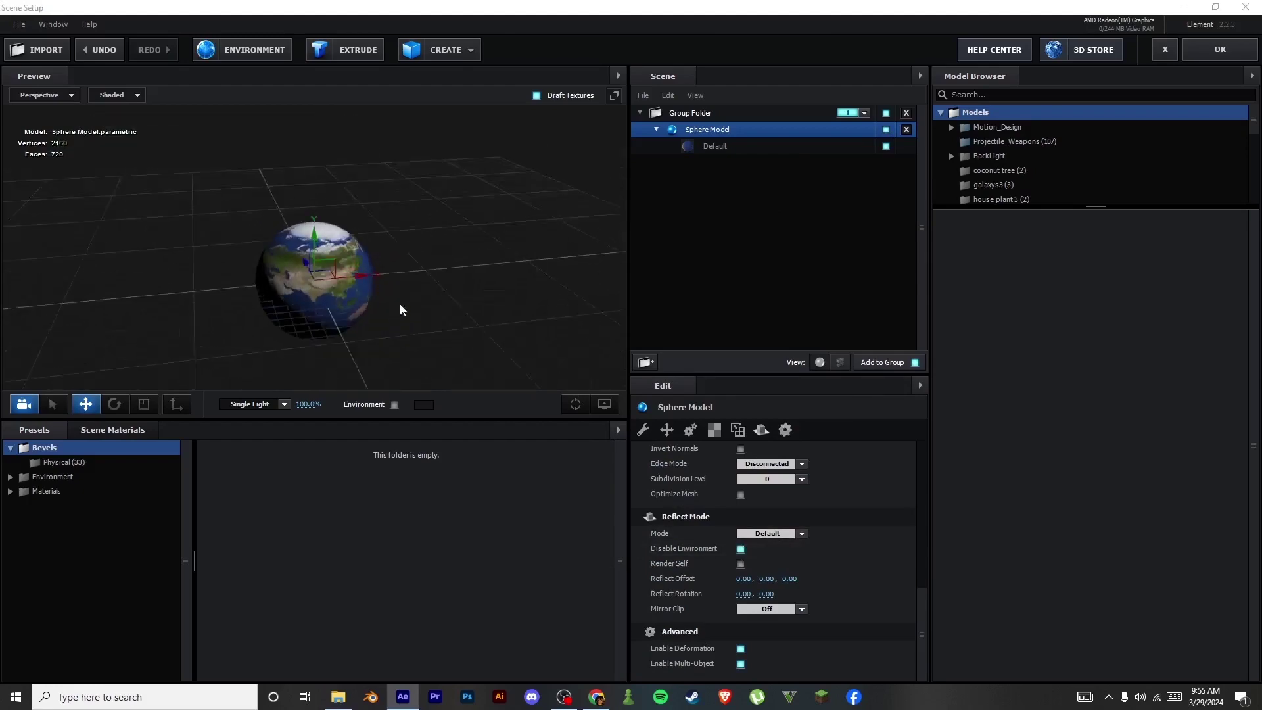
left_click(1201, 47)
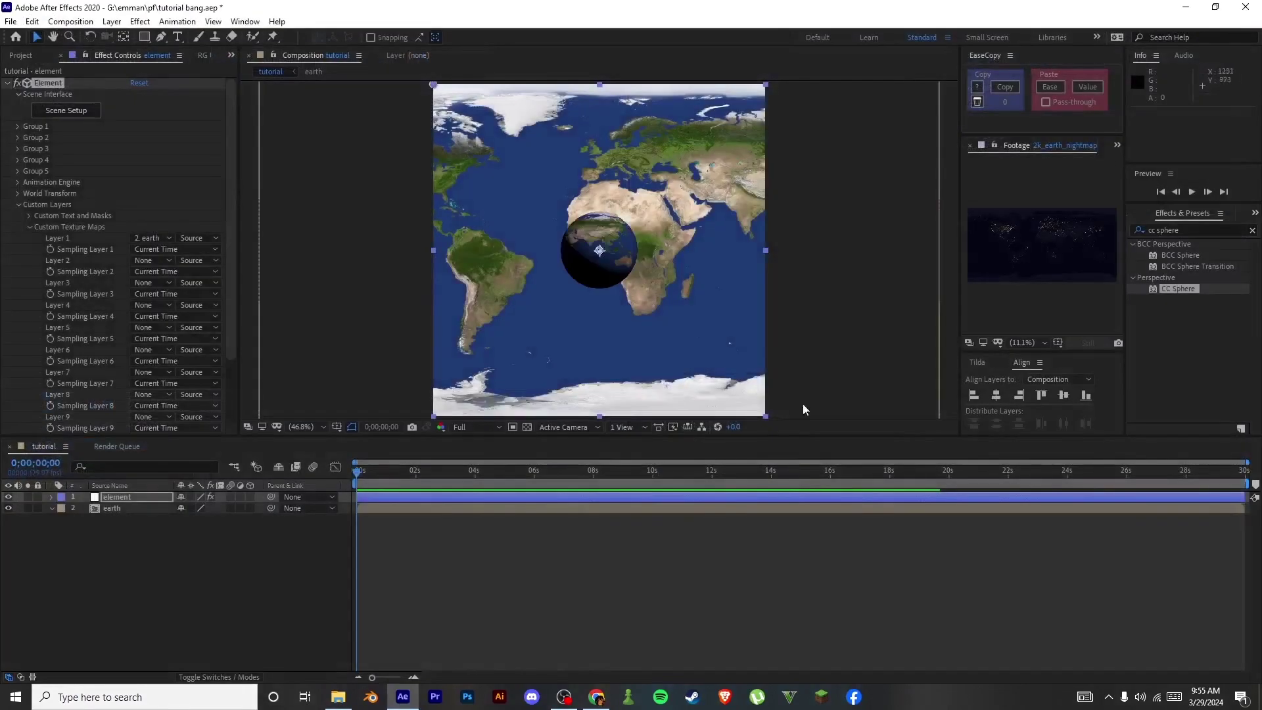
Move to 0;00;01;25 and add a text layer containing a short first name just below the globe.
left_click_drag(387, 474, 417, 482)
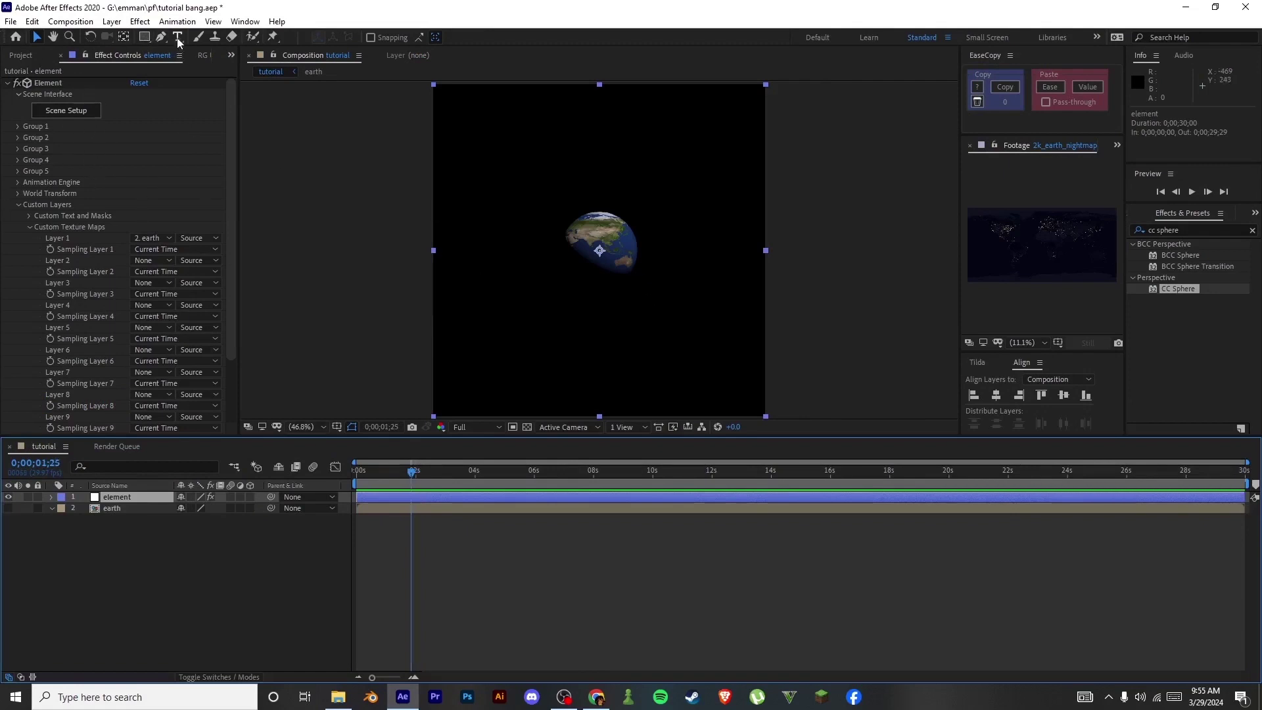
key("ctrl+t")
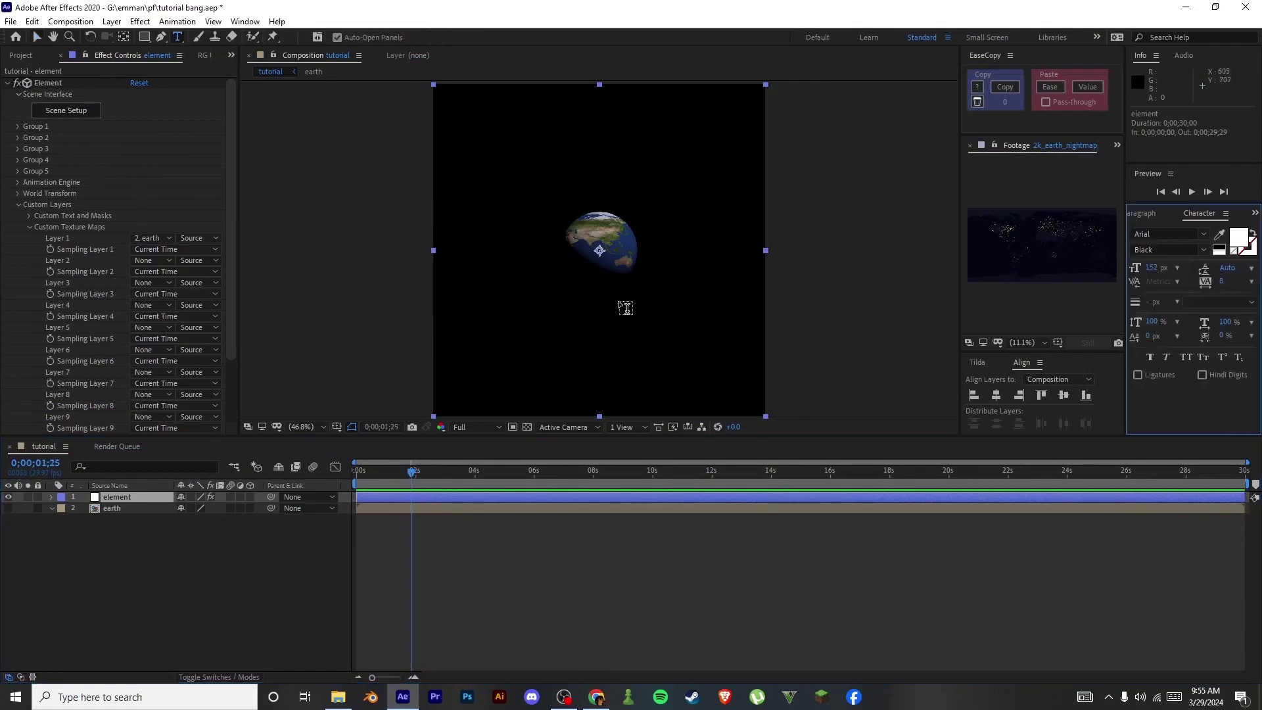
left_click(617, 289)
type("iman")
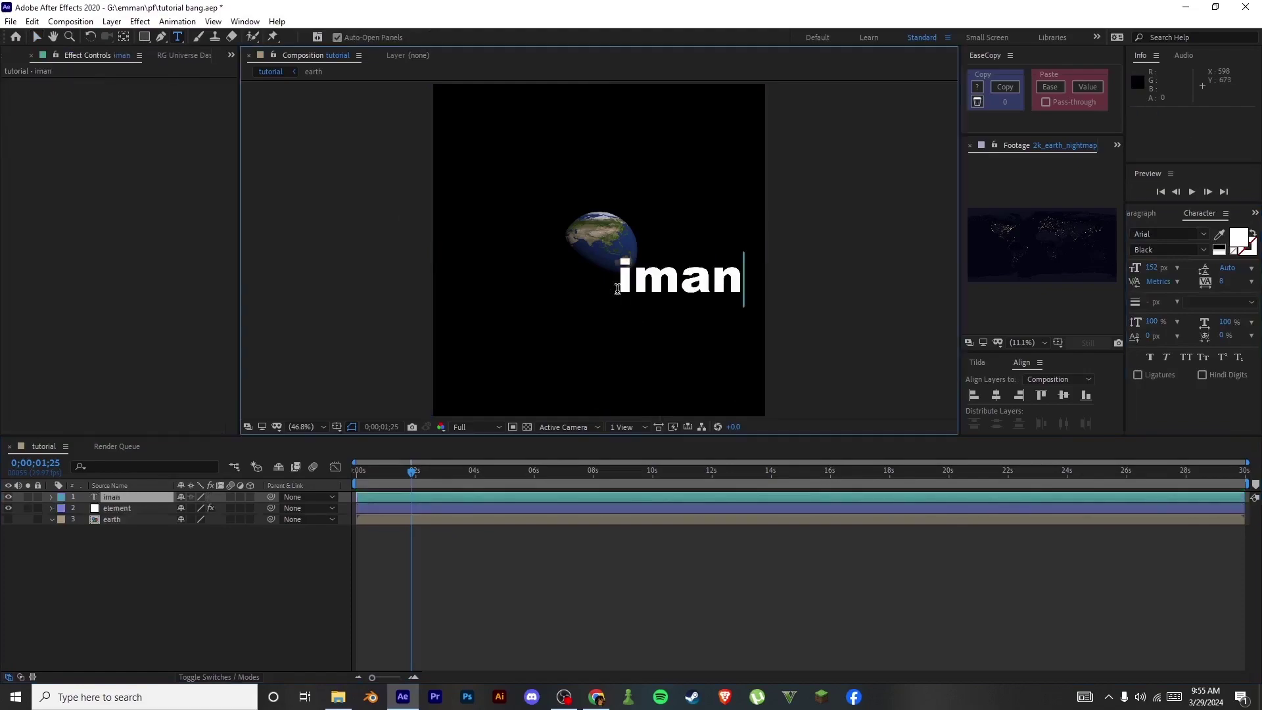
Assign the text layer as Path Layer 1 in Element's Custom Text and Masks, and hide the text layer.
left_click(680, 508)
left_click(29, 215)
left_click(146, 227)
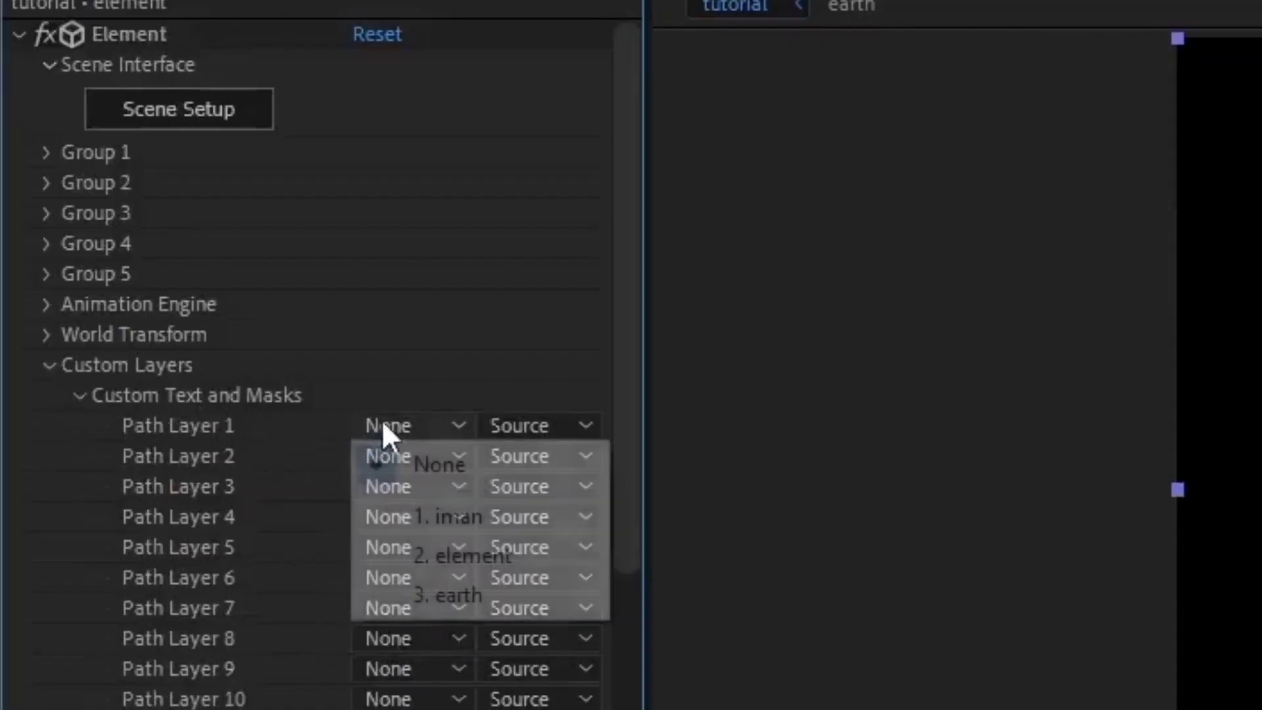
left_click(500, 516)
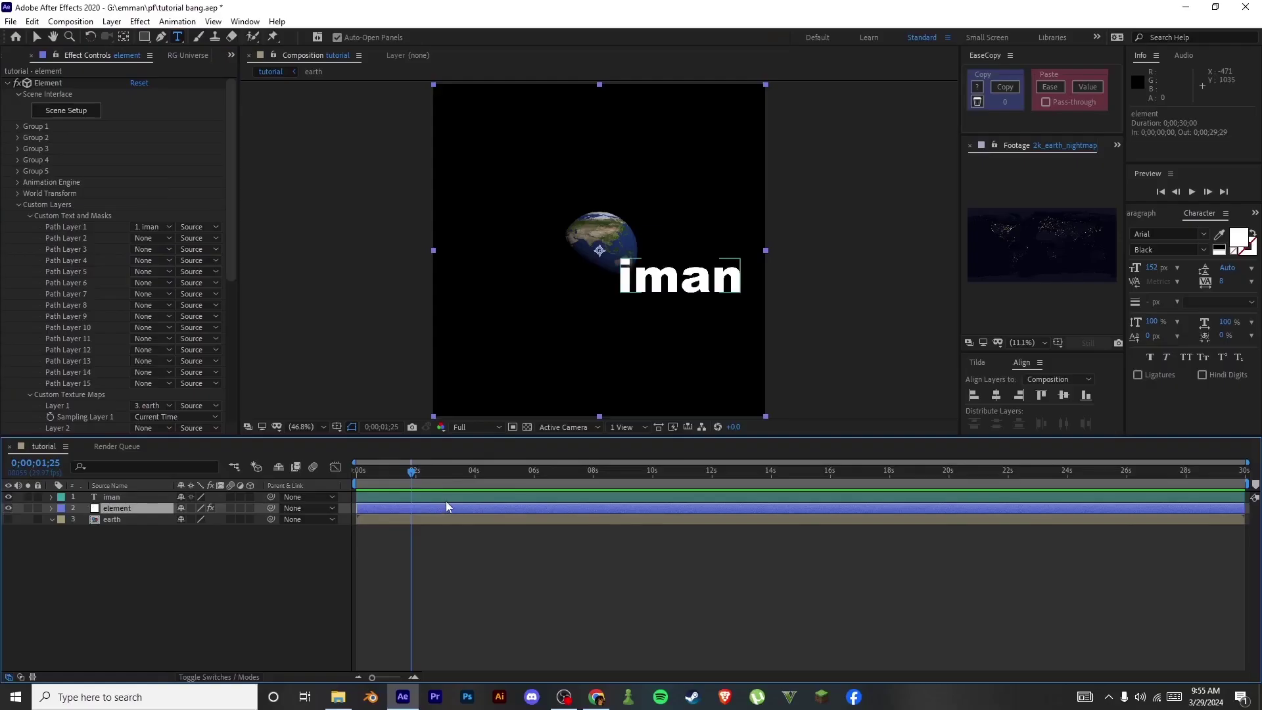
left_click(446, 497)
left_click(8, 497)
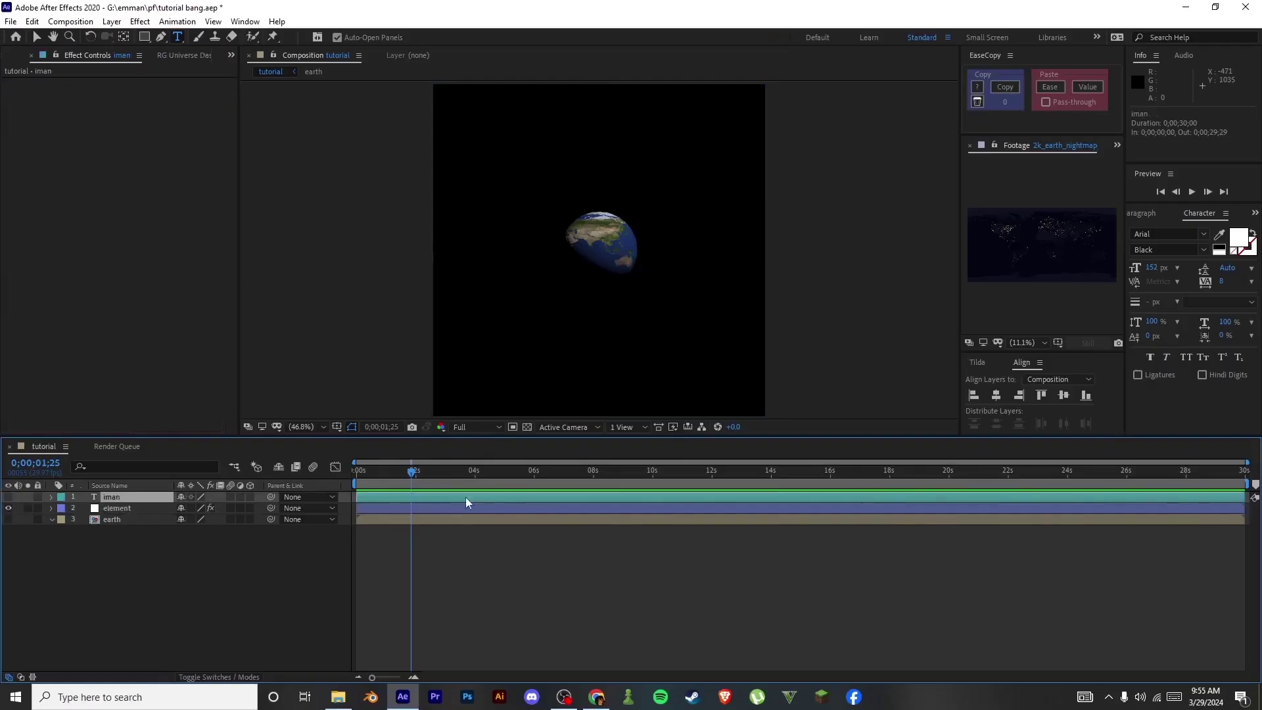
Reopen Scene Setup from the element layer and extrude the custom text path into a 3D model.
left_click(441, 513)
left_click(70, 114)
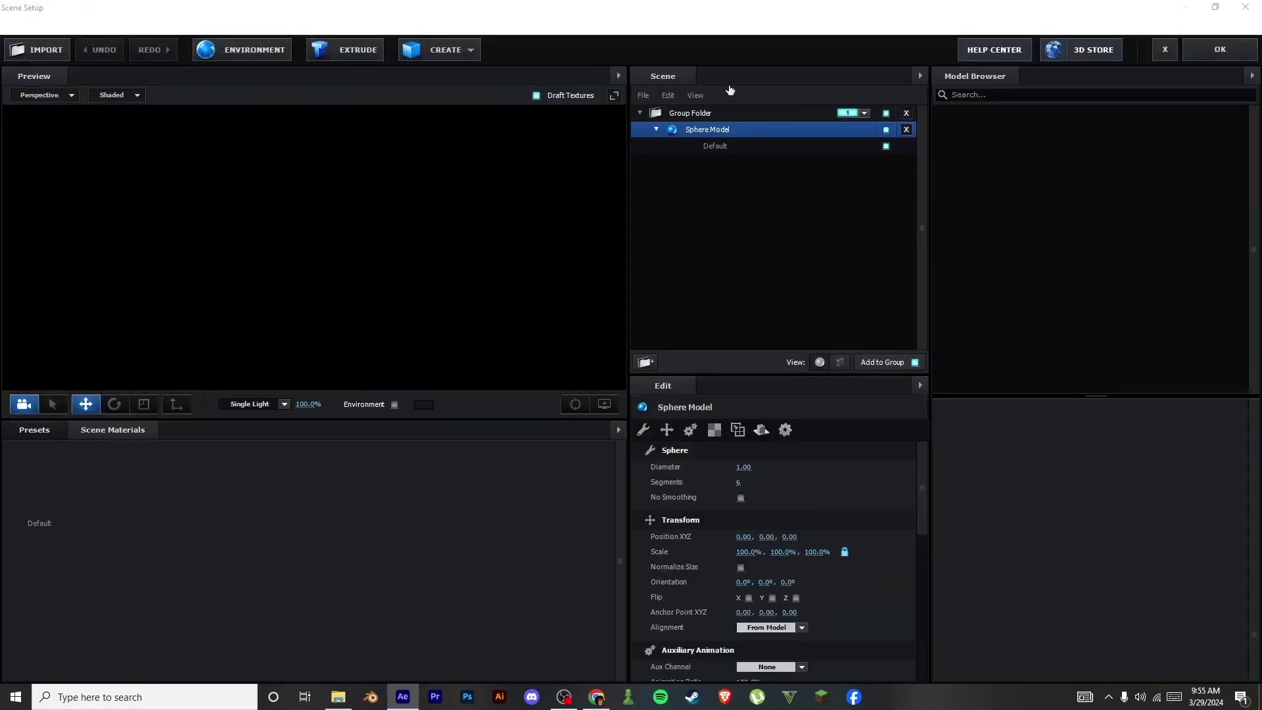
left_click(357, 54)
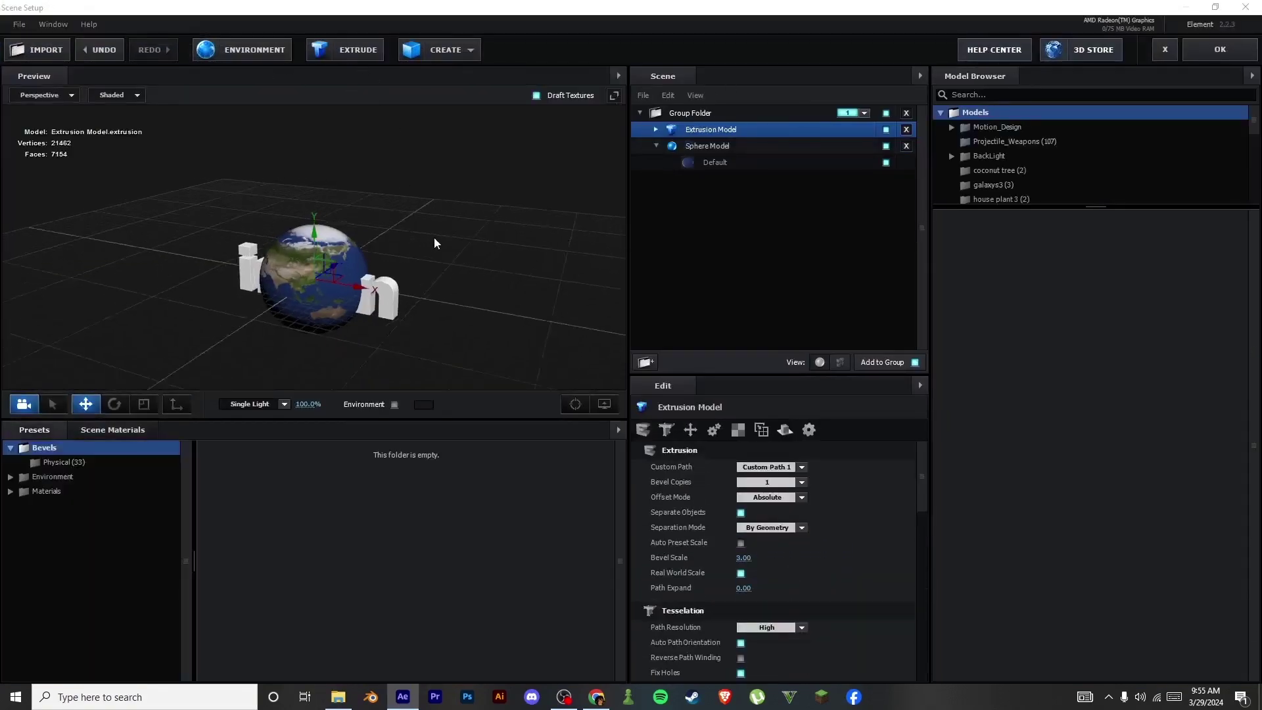
Scale the extruded text to 86.5% and place it in front of the sphere at position 0.06, 0.10, -0.55.
scroll(756, 466, "down", 5)
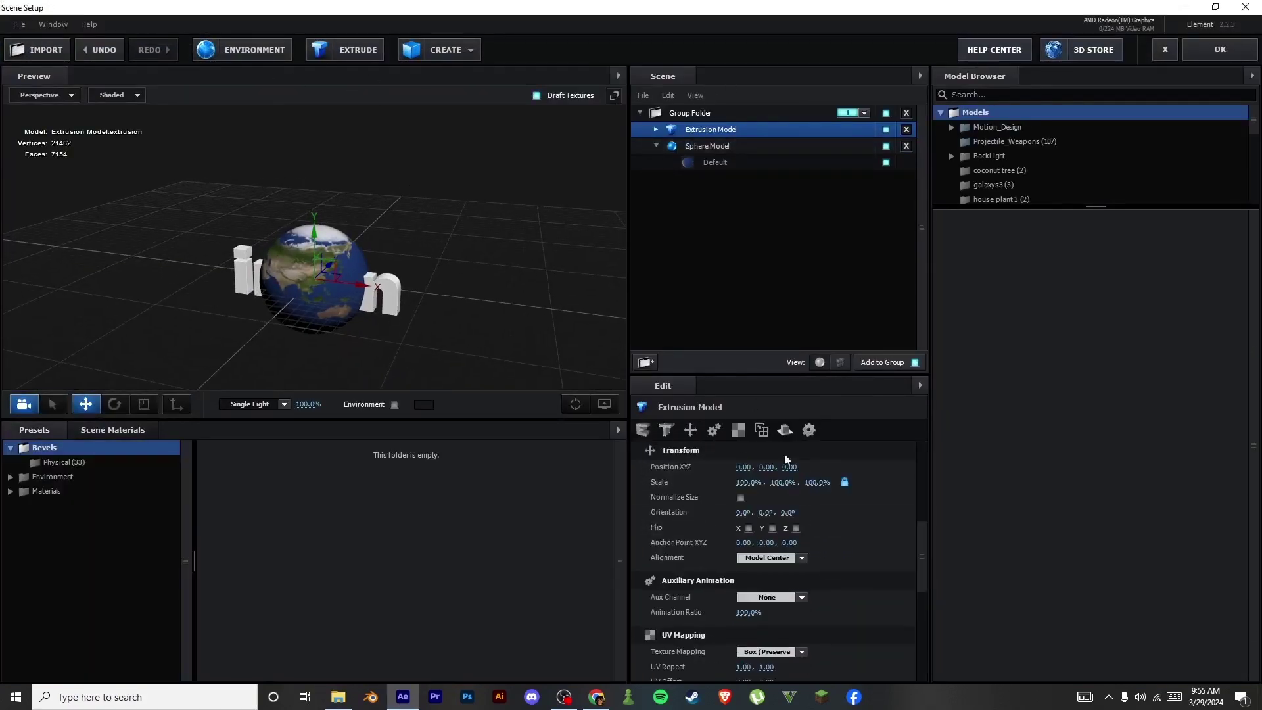
left_click_drag(790, 467, 735, 459)
left_click_drag(338, 303, 386, 308)
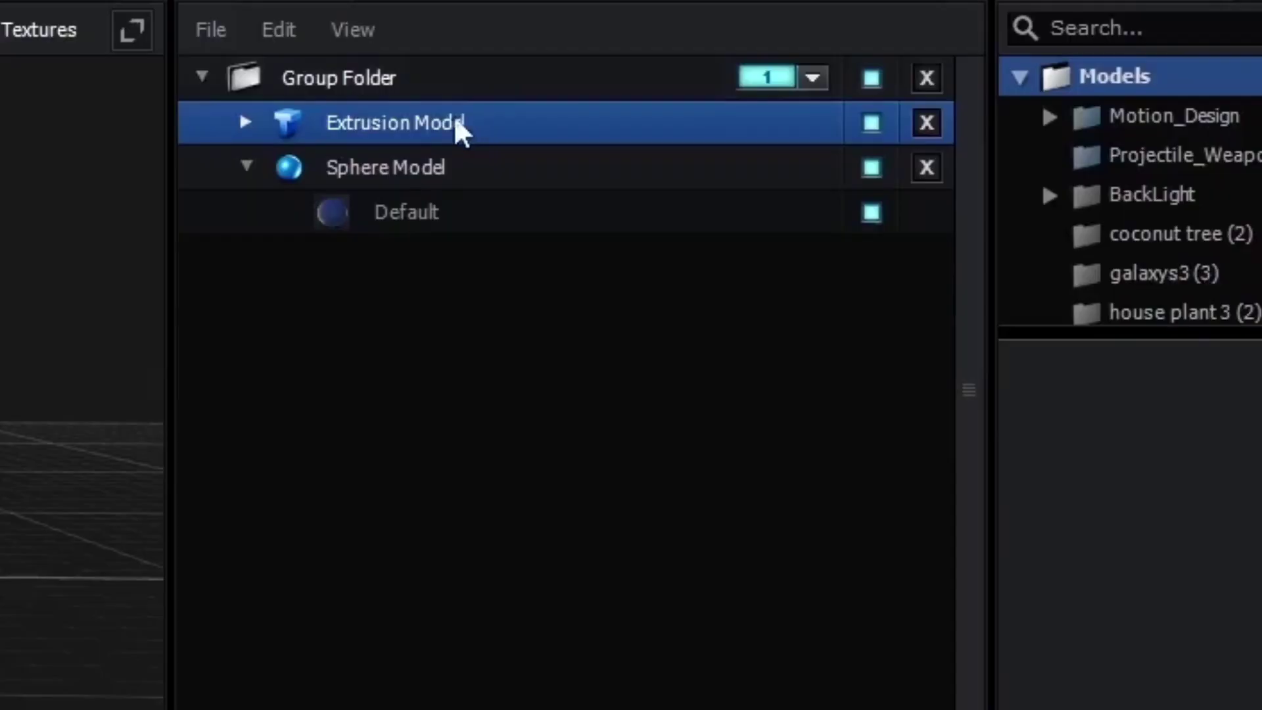
Move the Extrusion Model out of the Group Folder and assign it to group 2.
left_click_drag(711, 130, 722, 220)
left_click_drag(425, 366, 424, 366)
left_click(812, 212)
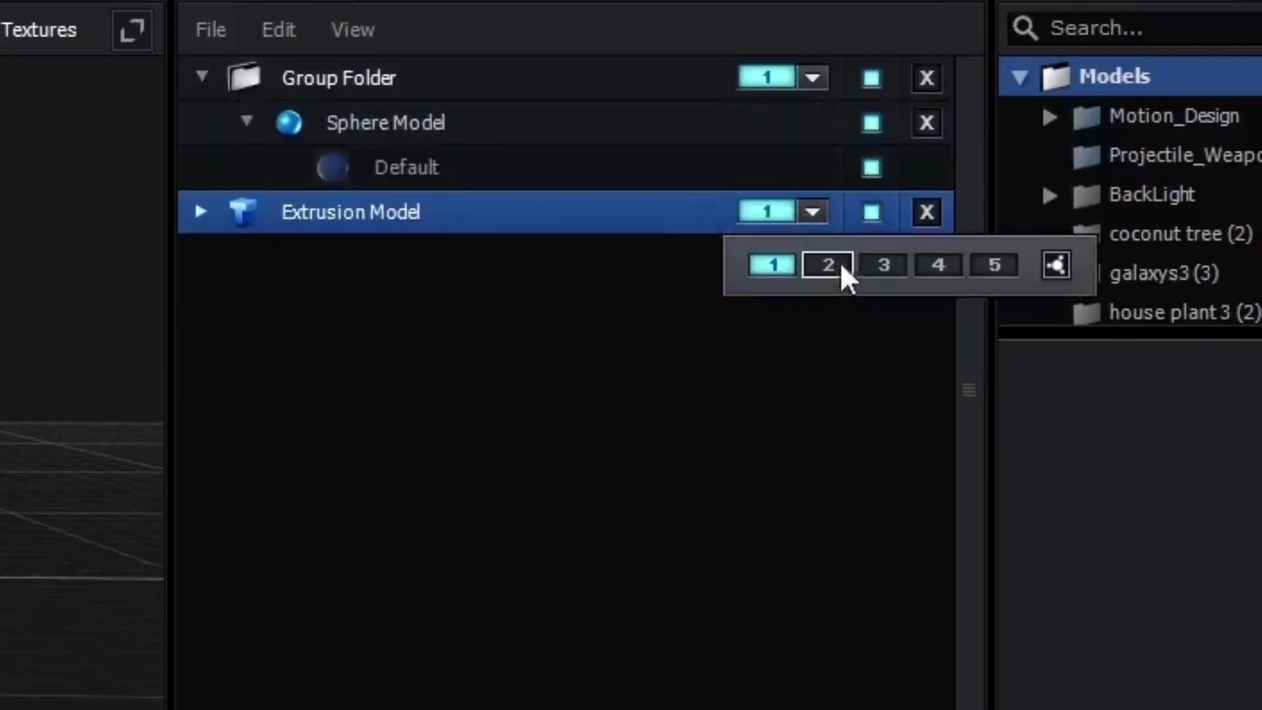
left_click(826, 265)
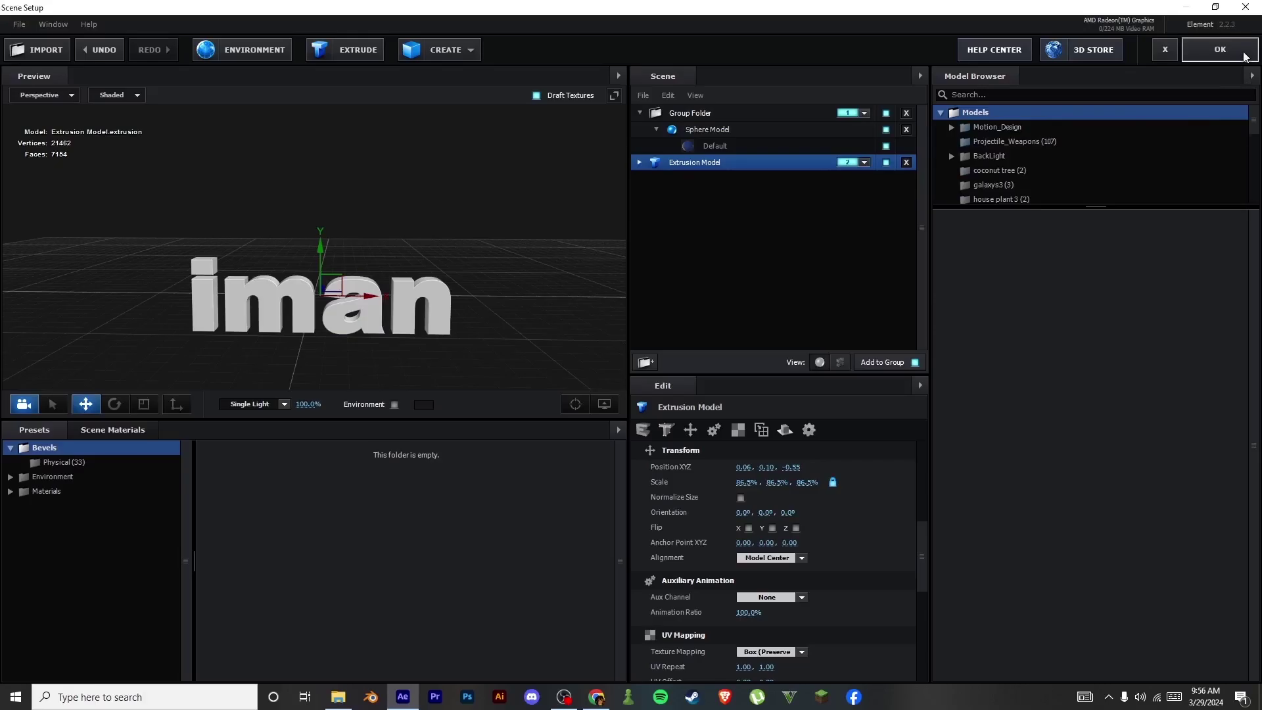
Apply a stony Ground material from Pro_Shaders_2 to the extruded text and apply the scene to the composition.
left_click(77, 464)
left_click(78, 491)
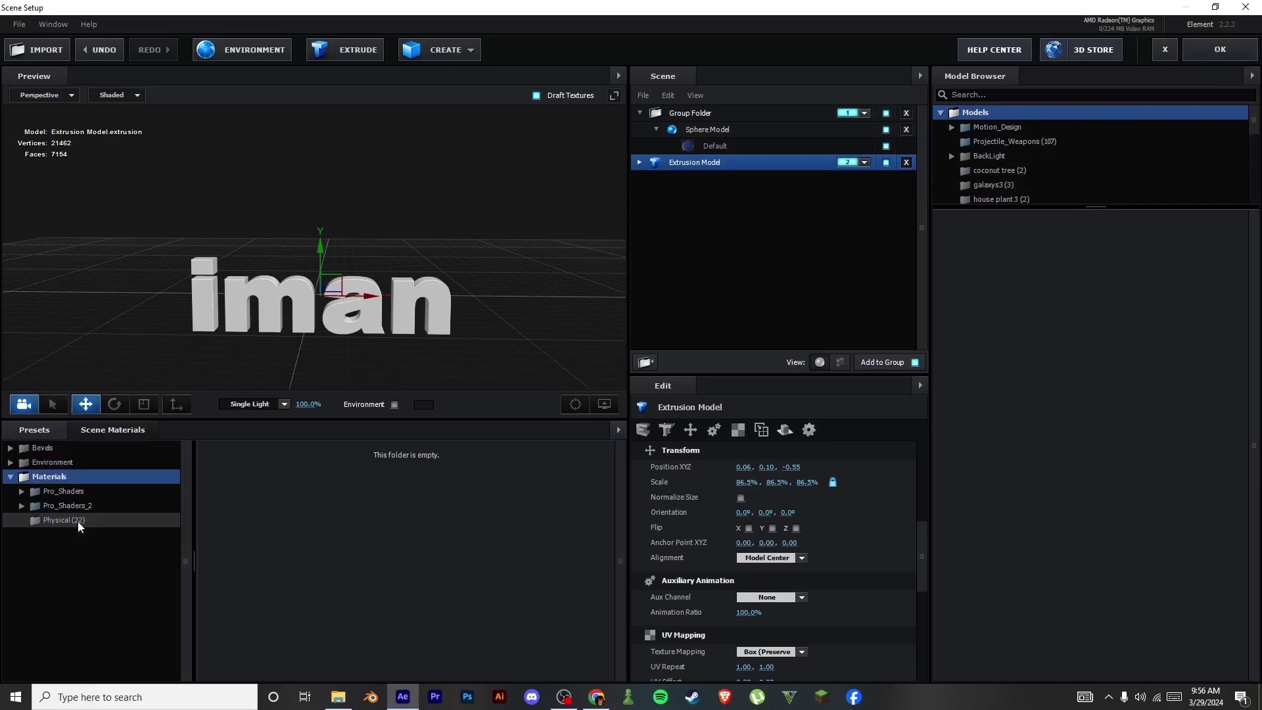
left_click(74, 505)
left_click(75, 563)
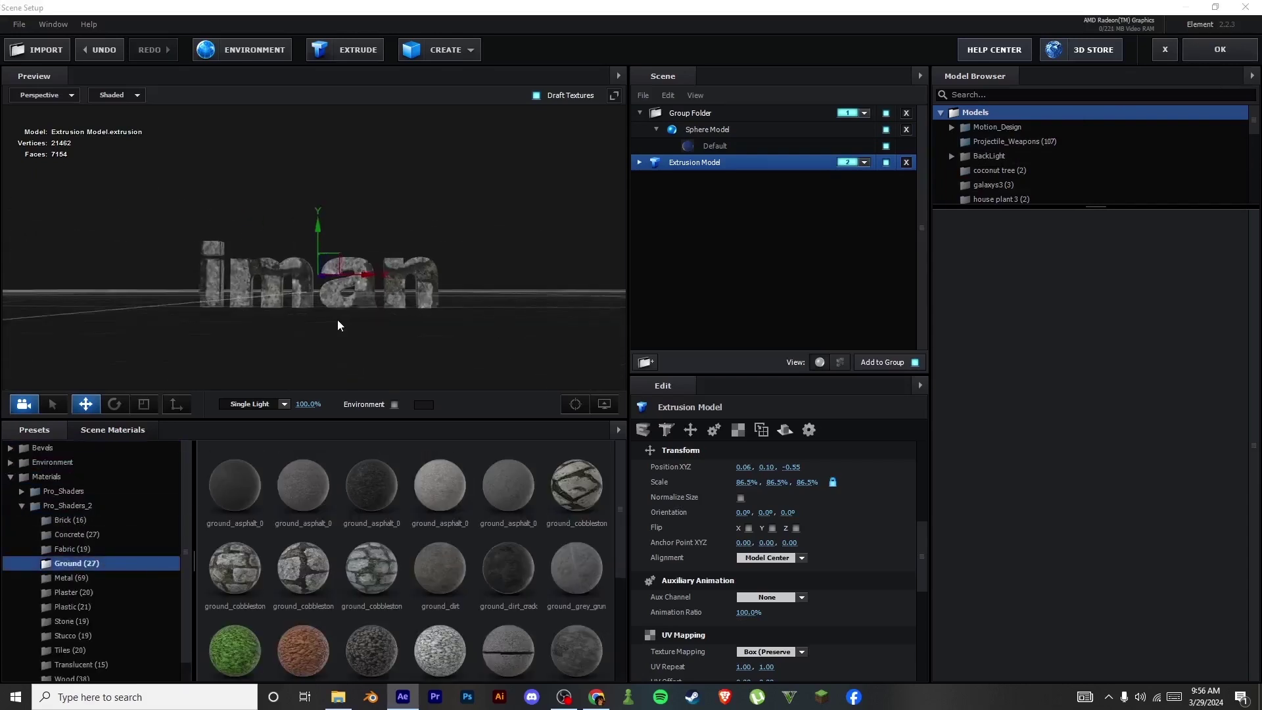
left_click(78, 510)
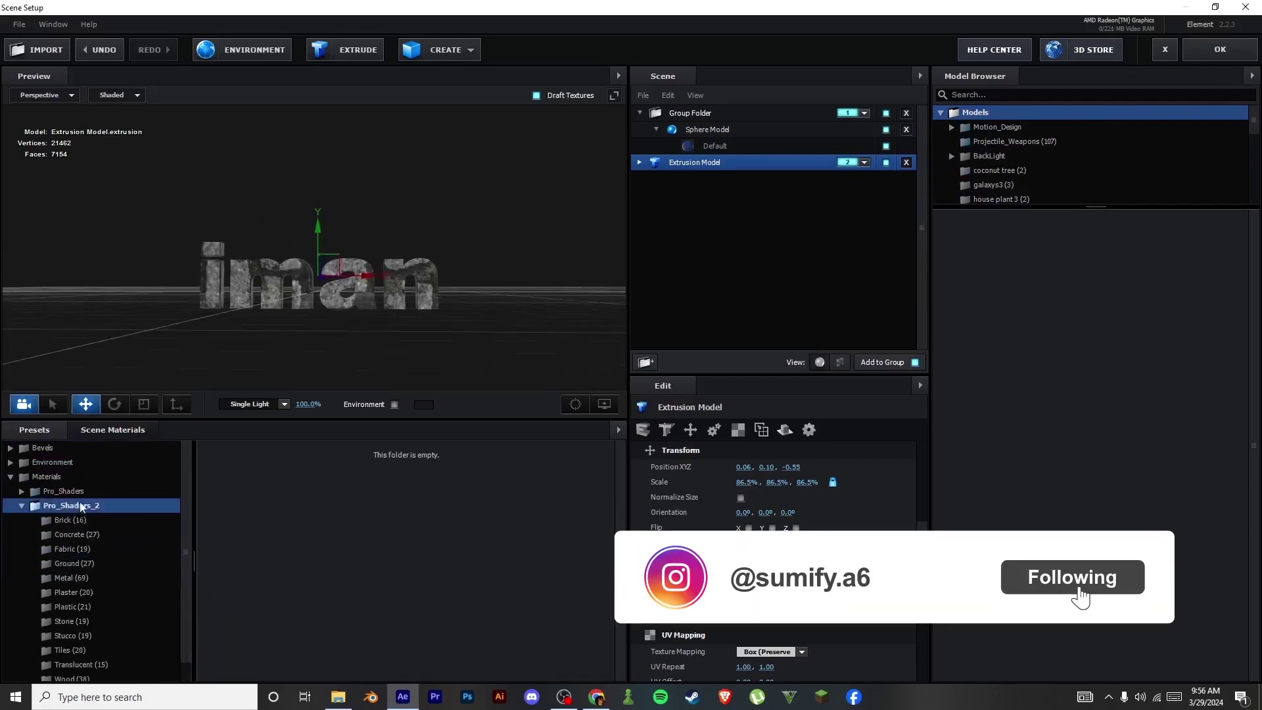
left_click(85, 493)
left_click(90, 505)
left_click(66, 492)
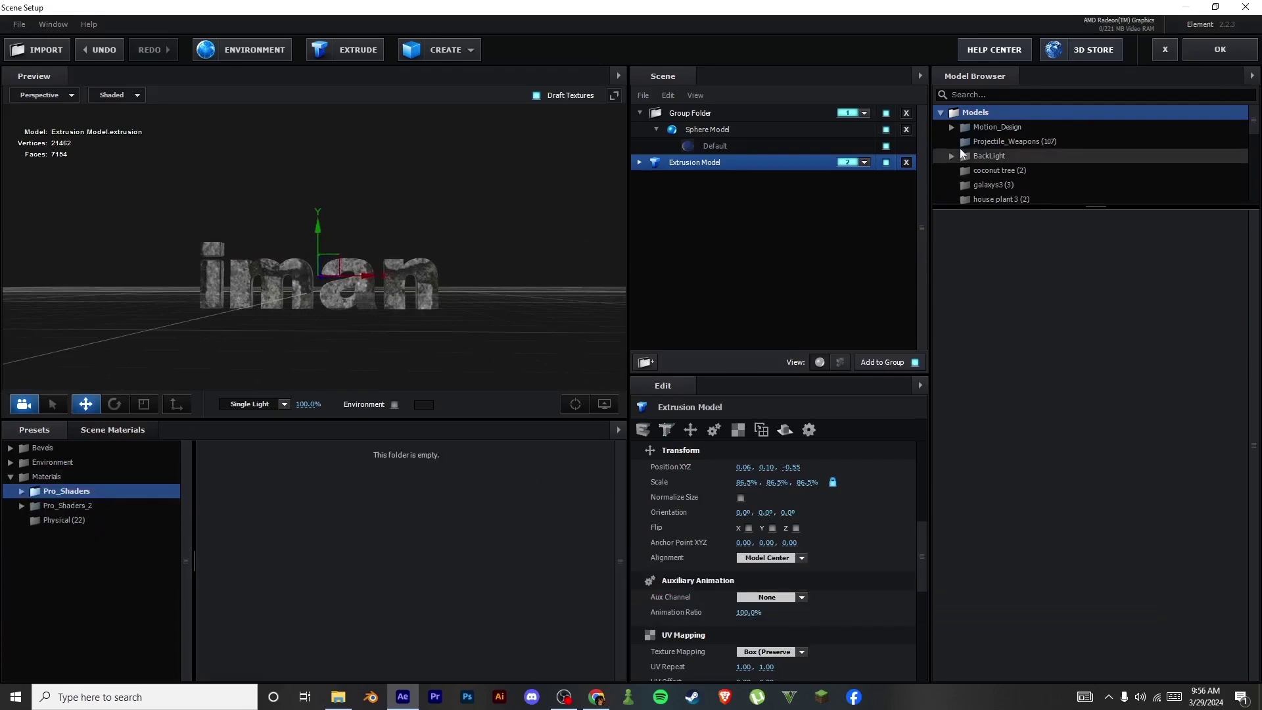
left_click(1219, 50)
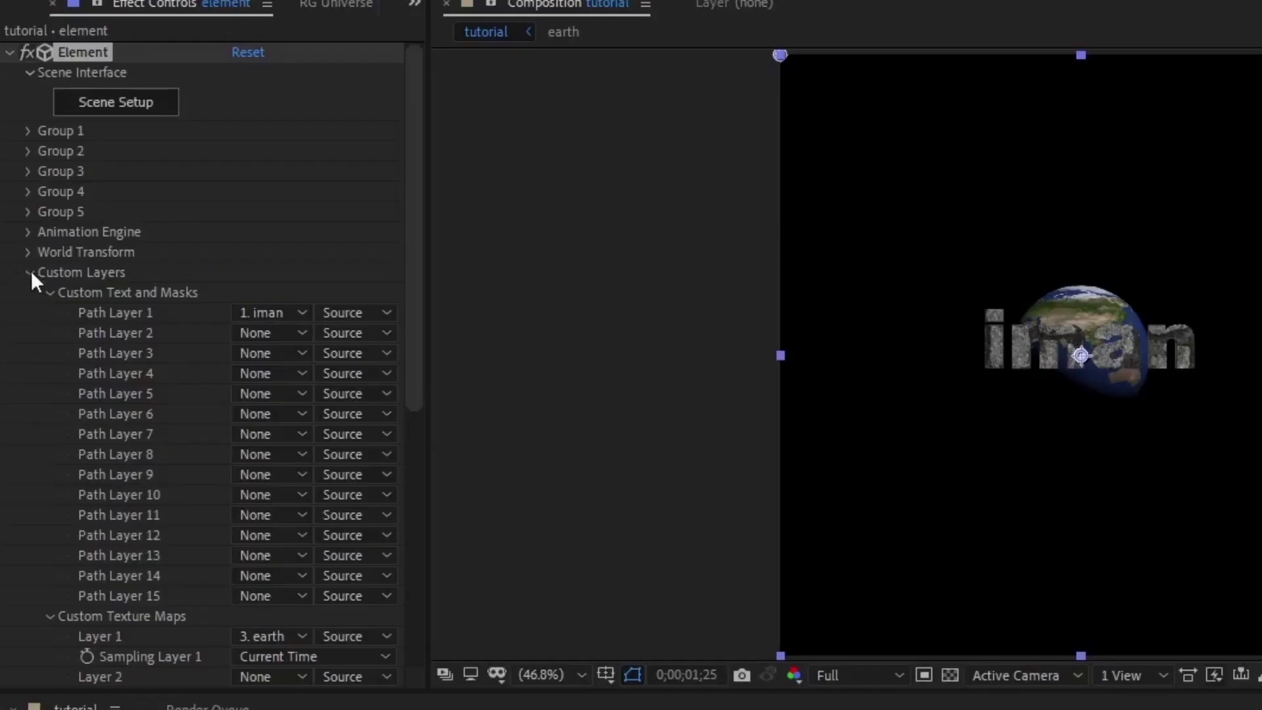
In Group 2's Particle Look deform settings, turn on Center for the bend and set the bend direction to 124°.
left_click(29, 273)
left_click(28, 151)
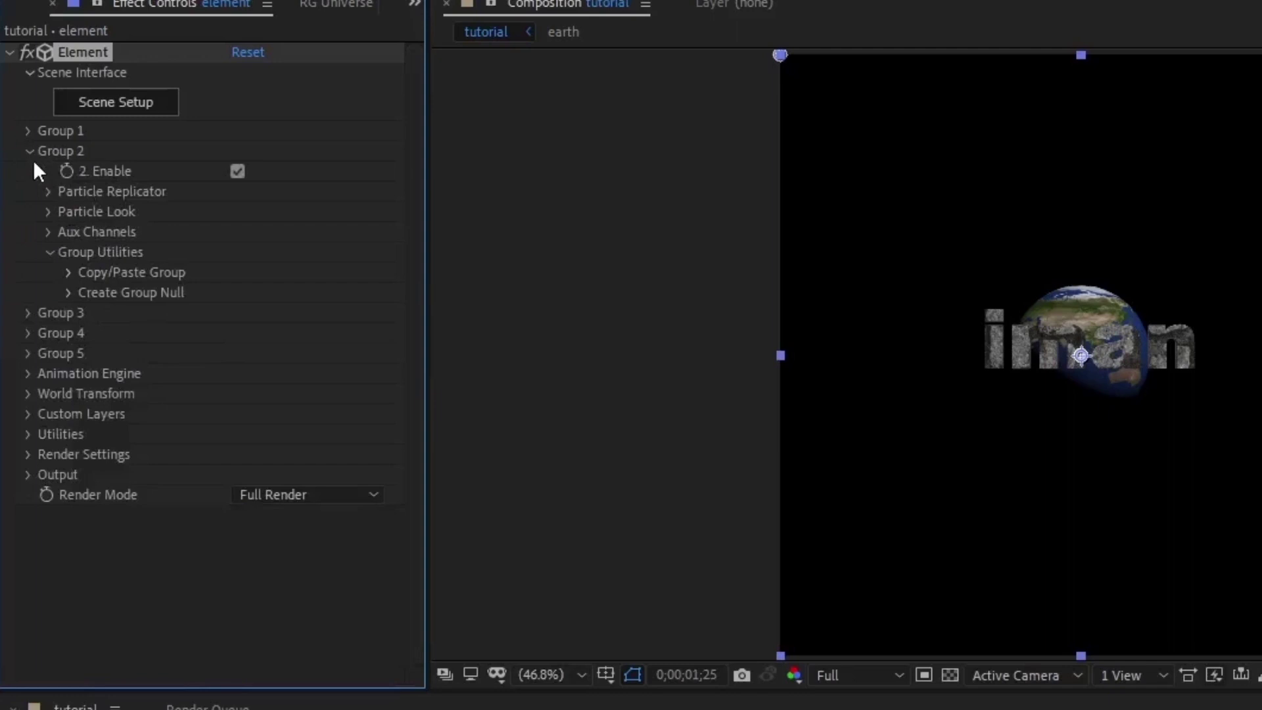
left_click(49, 213)
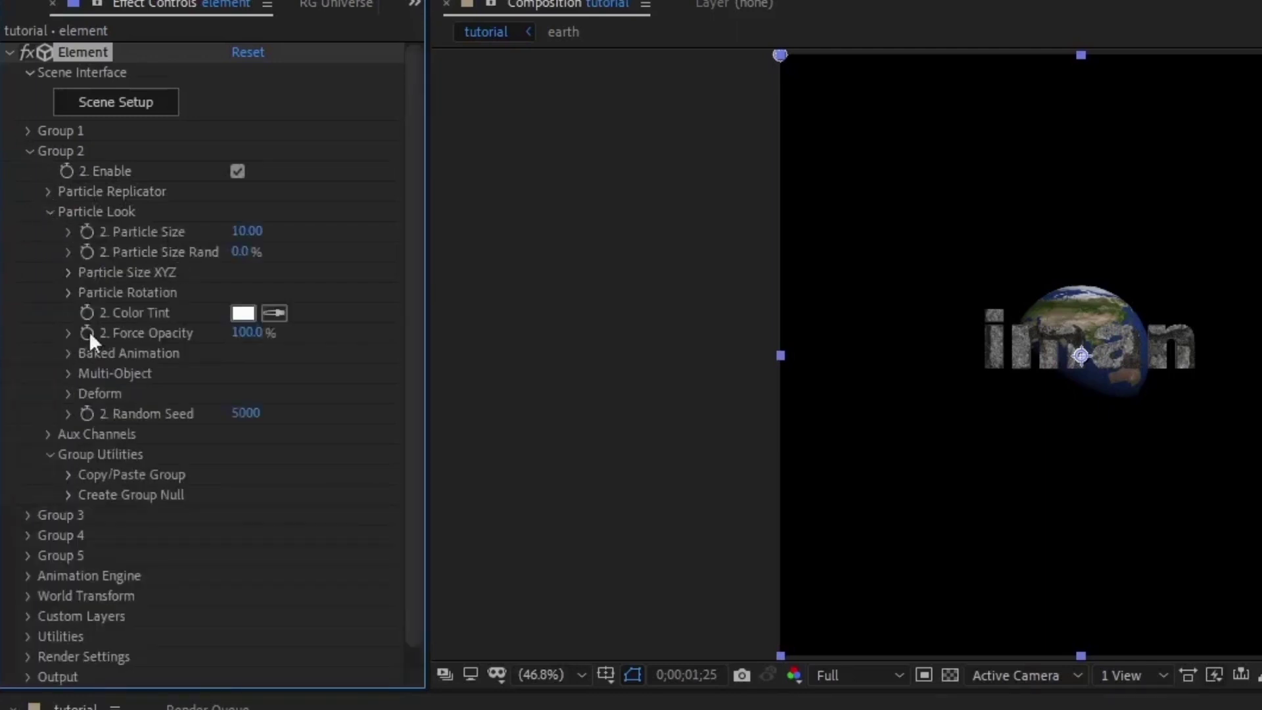
left_click(69, 393)
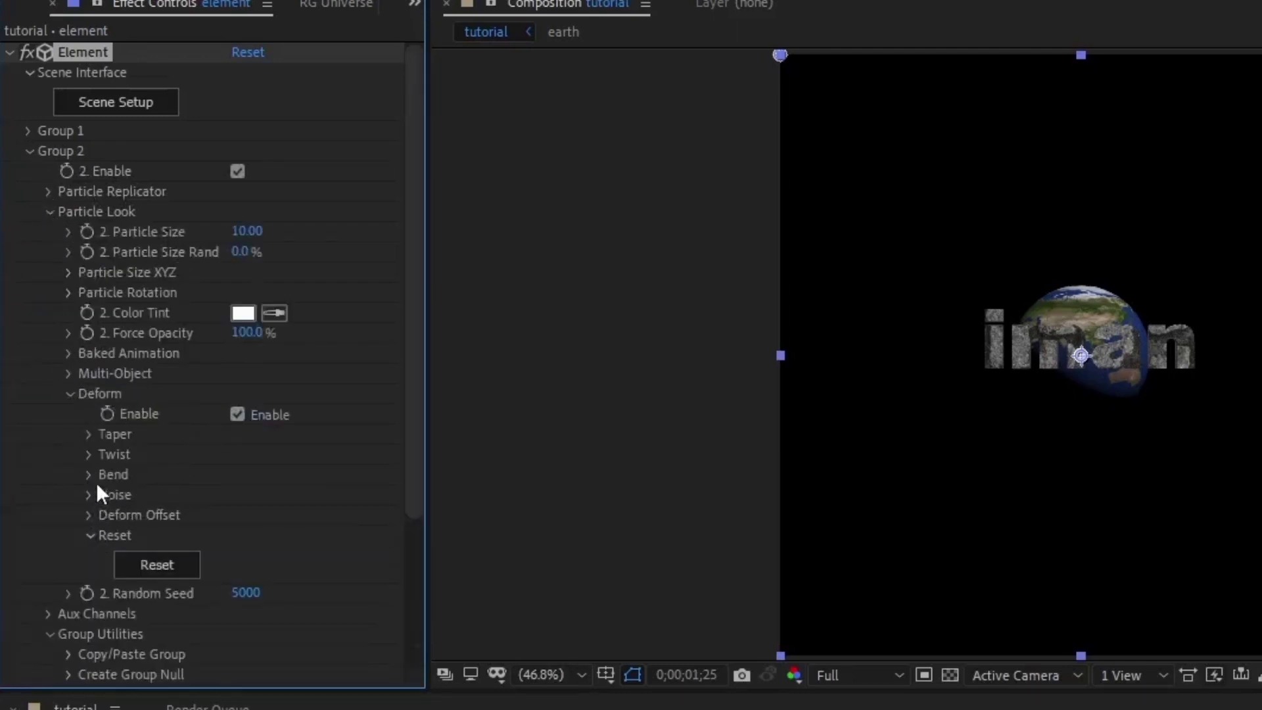
left_click(89, 475)
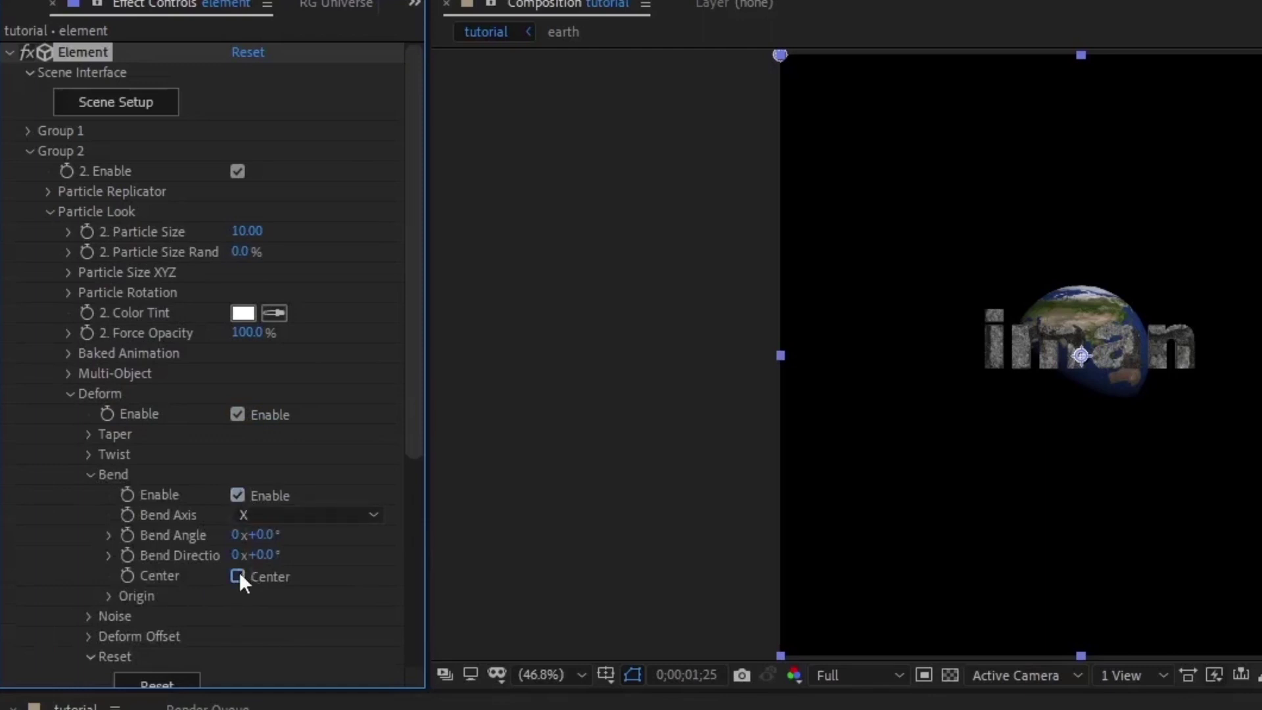
left_click_drag(284, 536, 243, 537)
Switch the composition to the 2 Views - Horizontal layout and add a camera with its default settings.
left_click(625, 427)
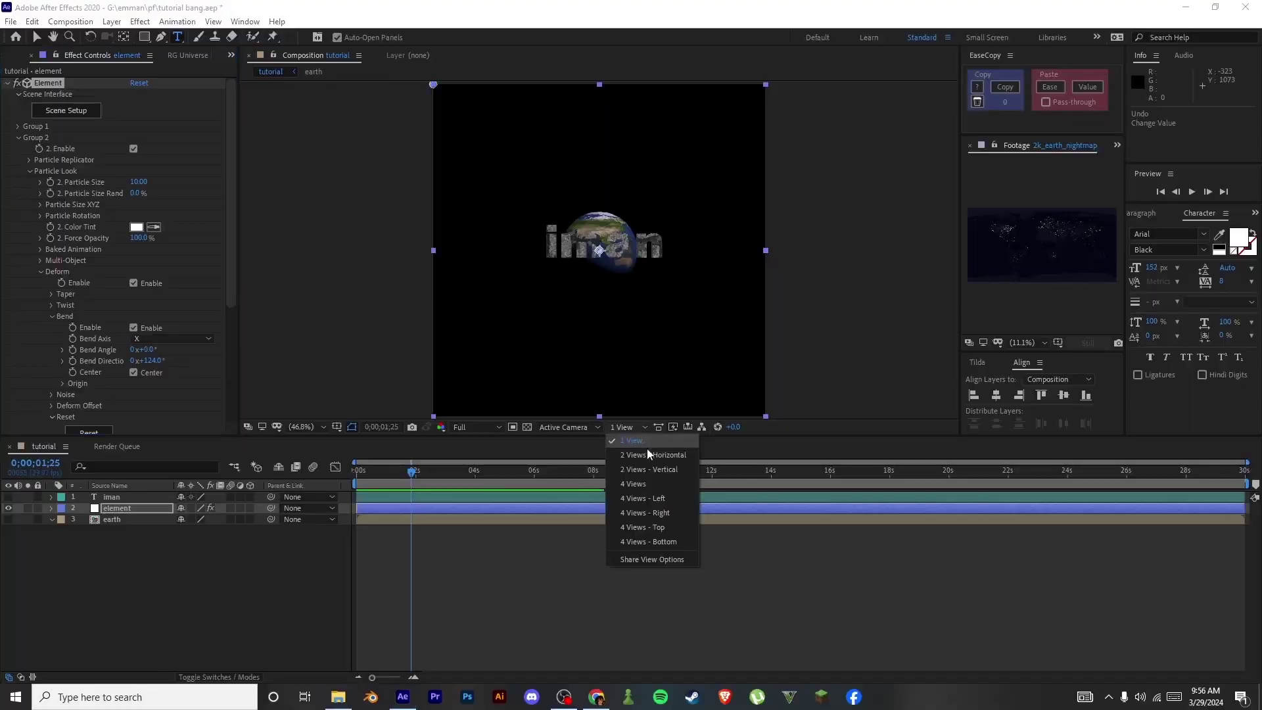
left_click(652, 455)
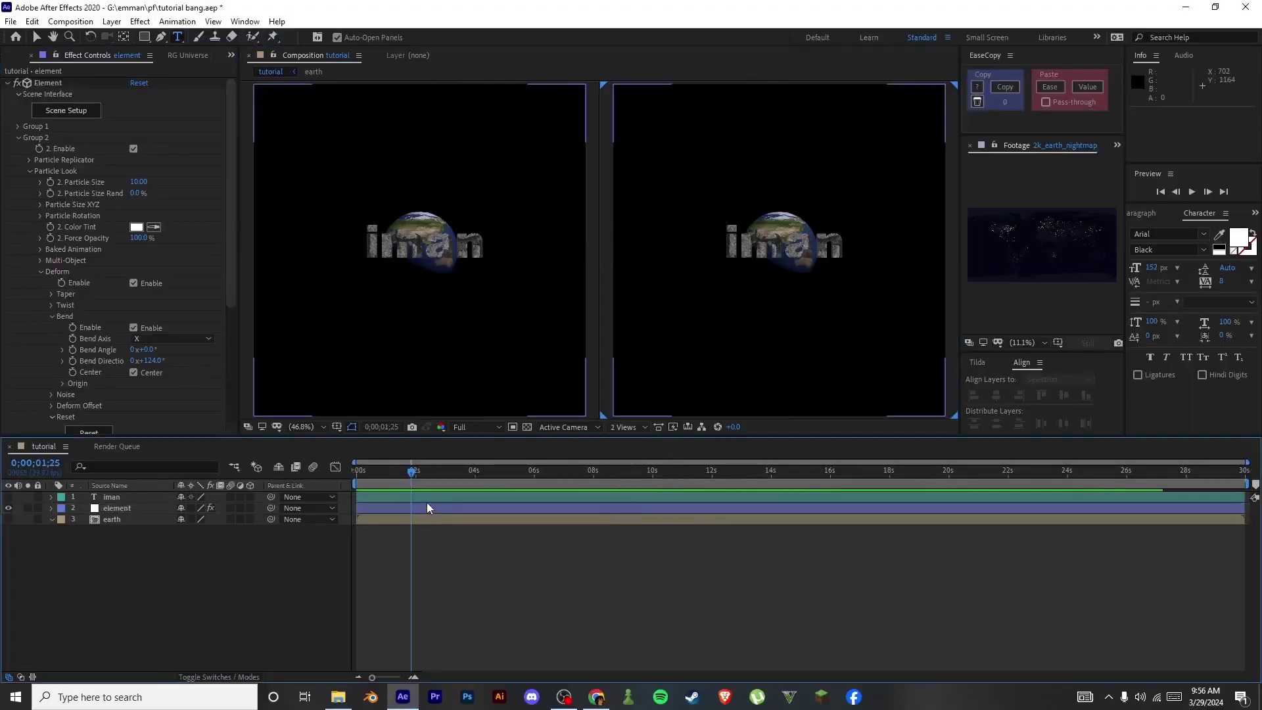
key("ctrl+alt+shift+c")
key("Return")
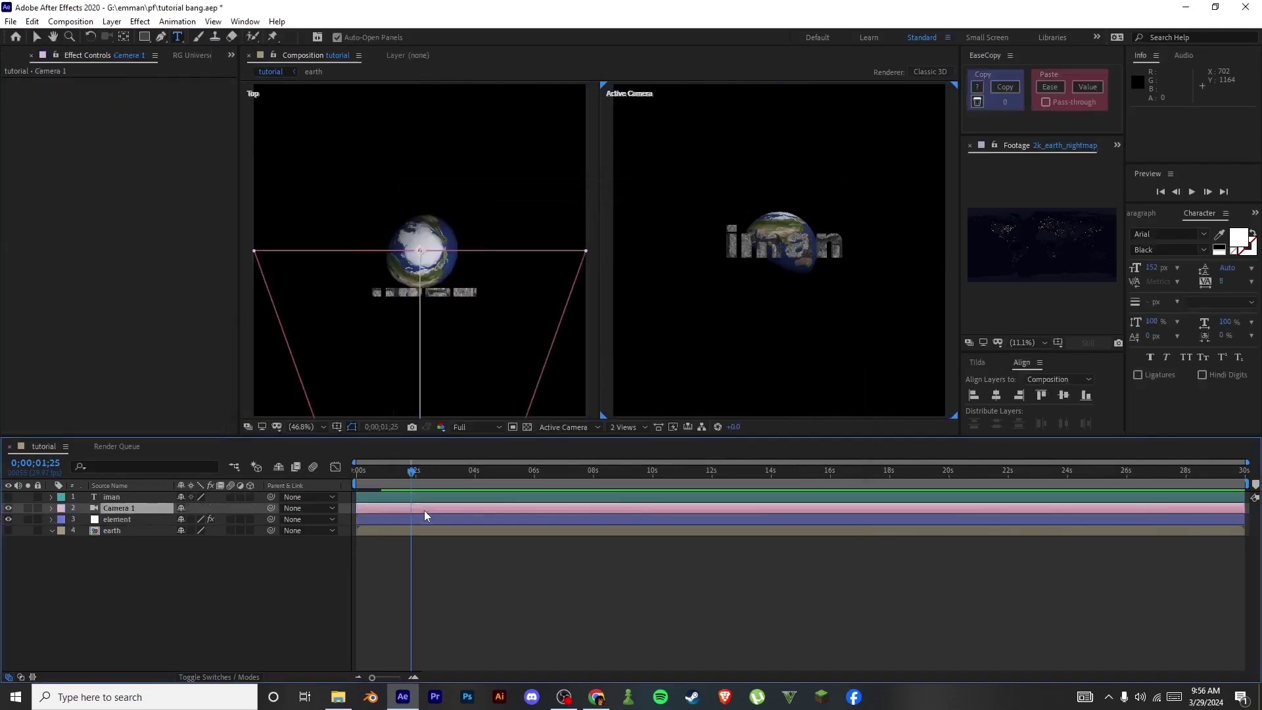
Increase the Group 2 bend angle on the element layer to curve the text around the globe.
left_click(435, 519)
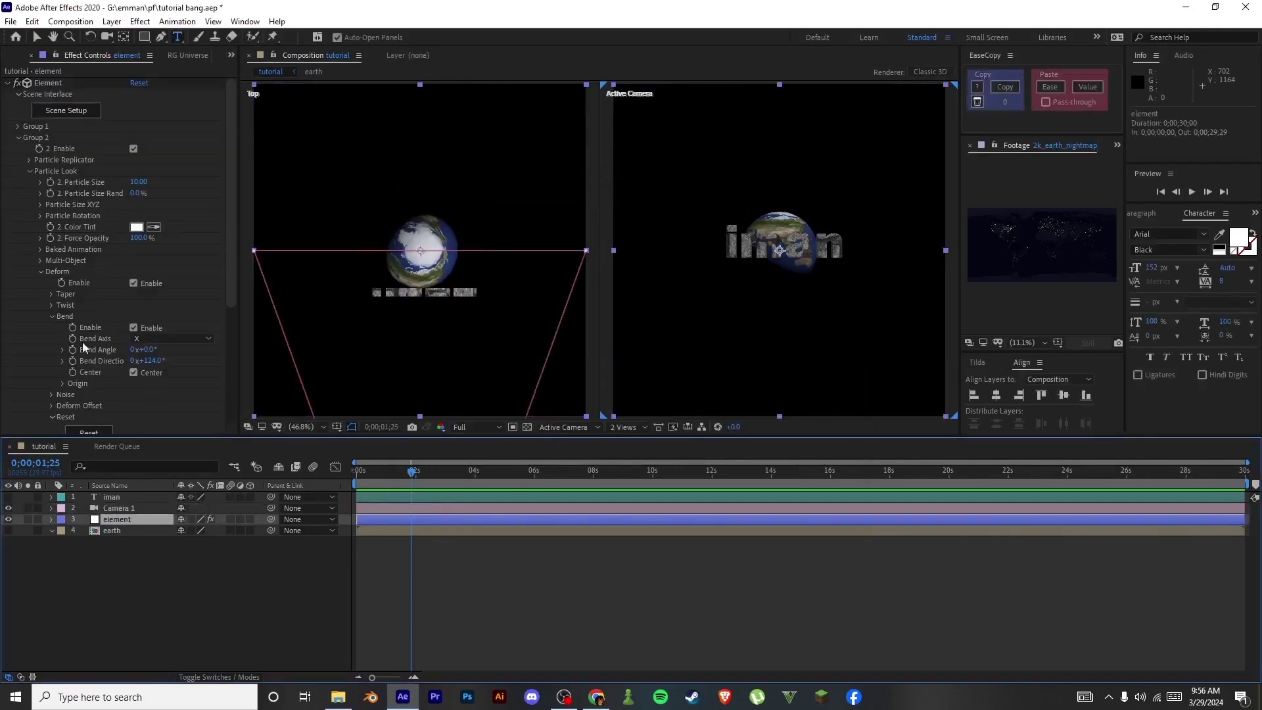
left_click_drag(151, 350, 232, 341)
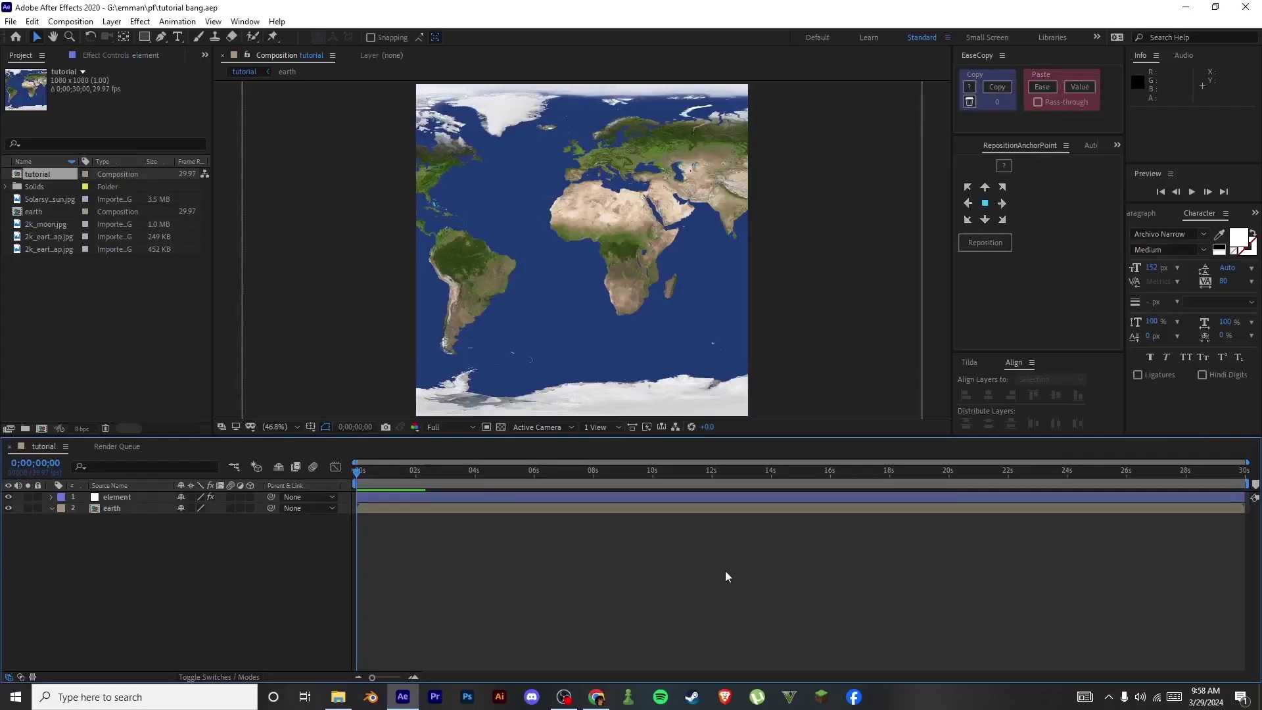
Close the crash report without sending it.
left_click(93, 54)
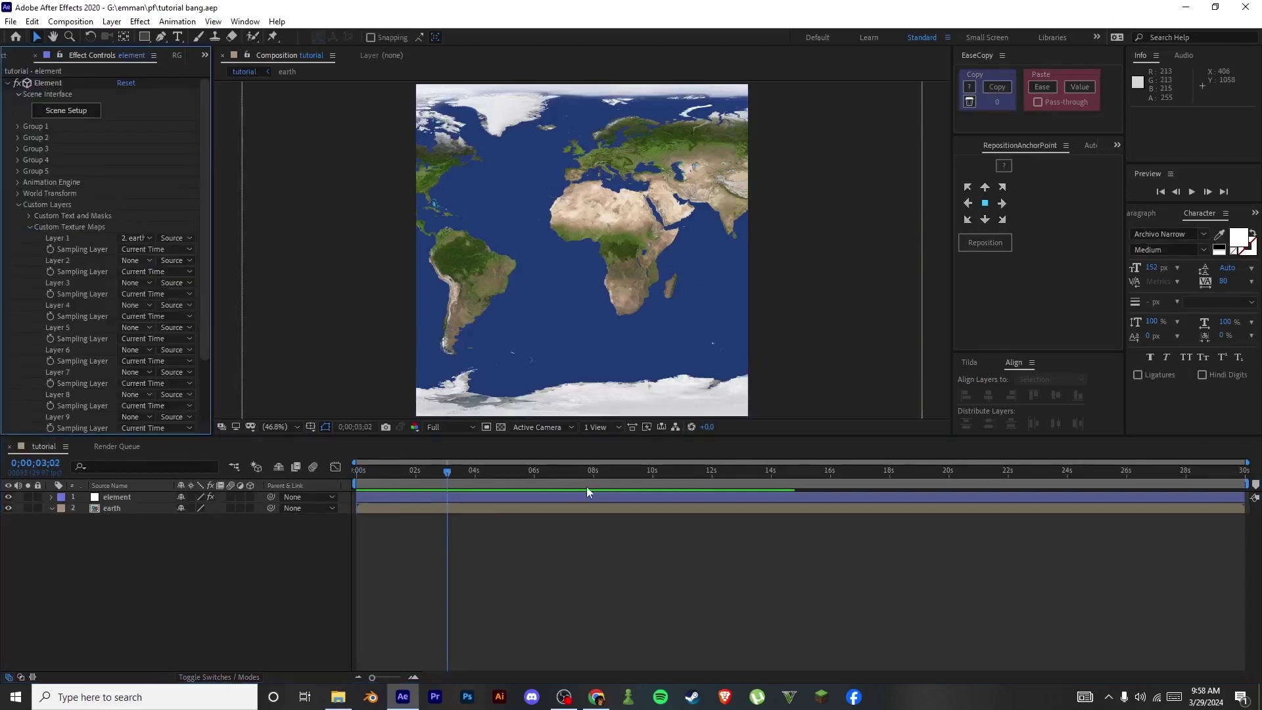
left_click(429, 471)
left_click(445, 496)
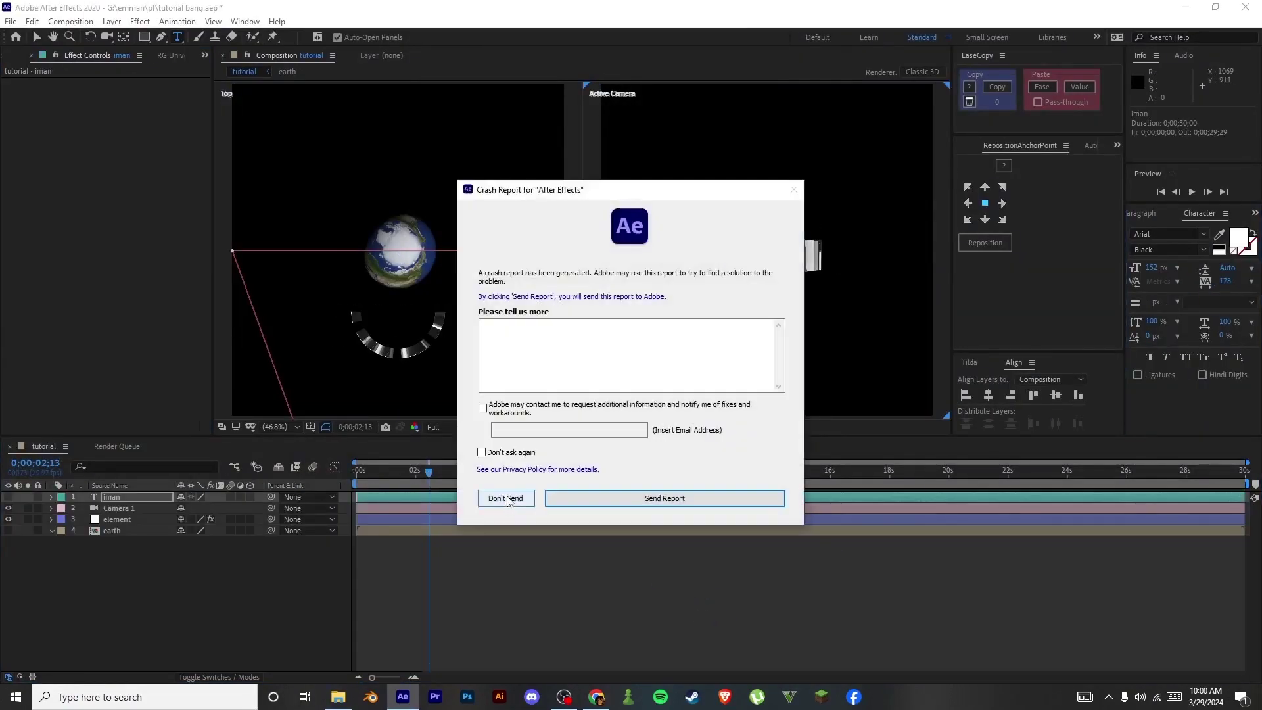
left_click(505, 498)
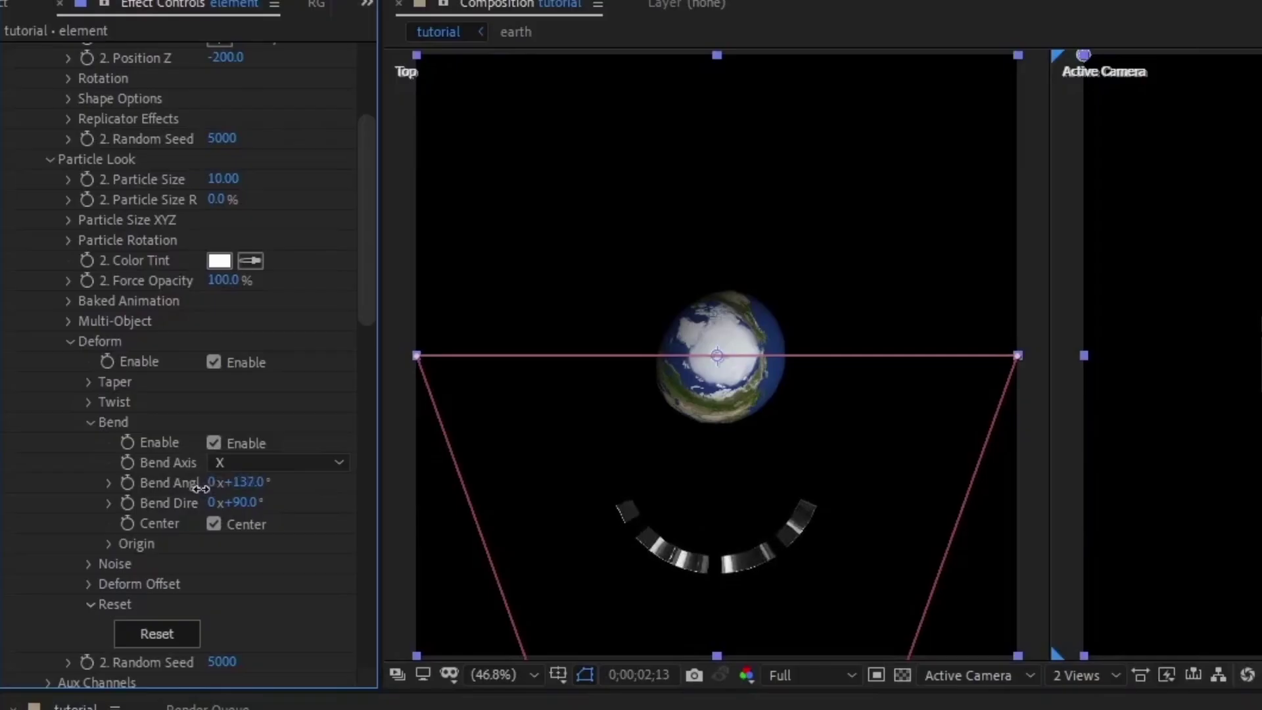
Set Group 2's bend angle to 132° and its Position Z to -10 so the text sits closer around the globe.
left_click_drag(201, 488, 194, 488)
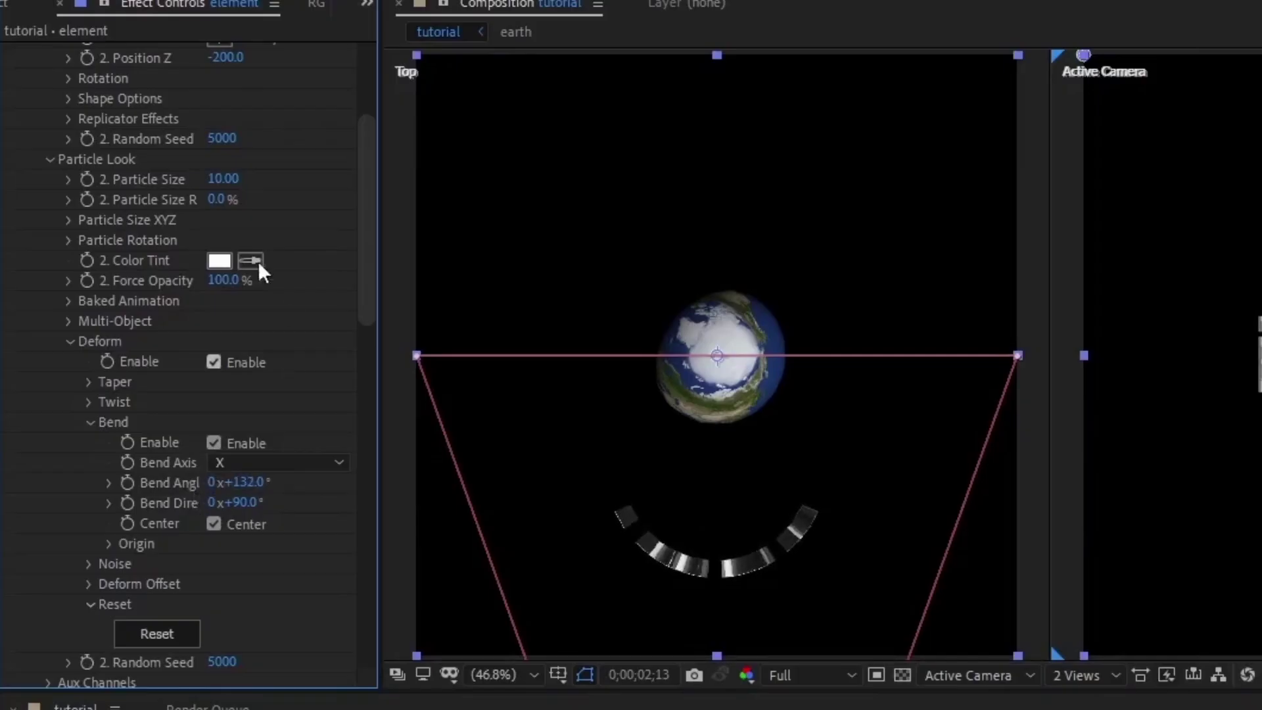
scroll(250, 276, "up", 4)
left_click_drag(223, 224, 258, 233)
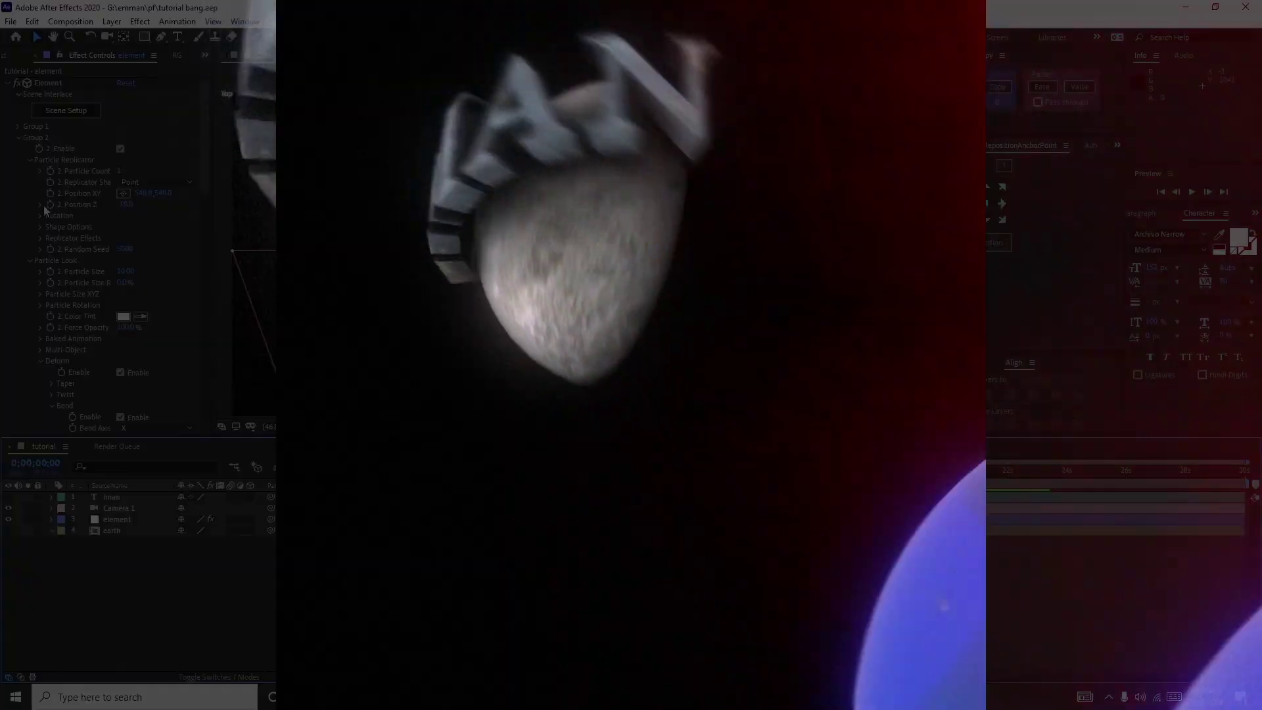
scroll(44, 207, "up", 2)
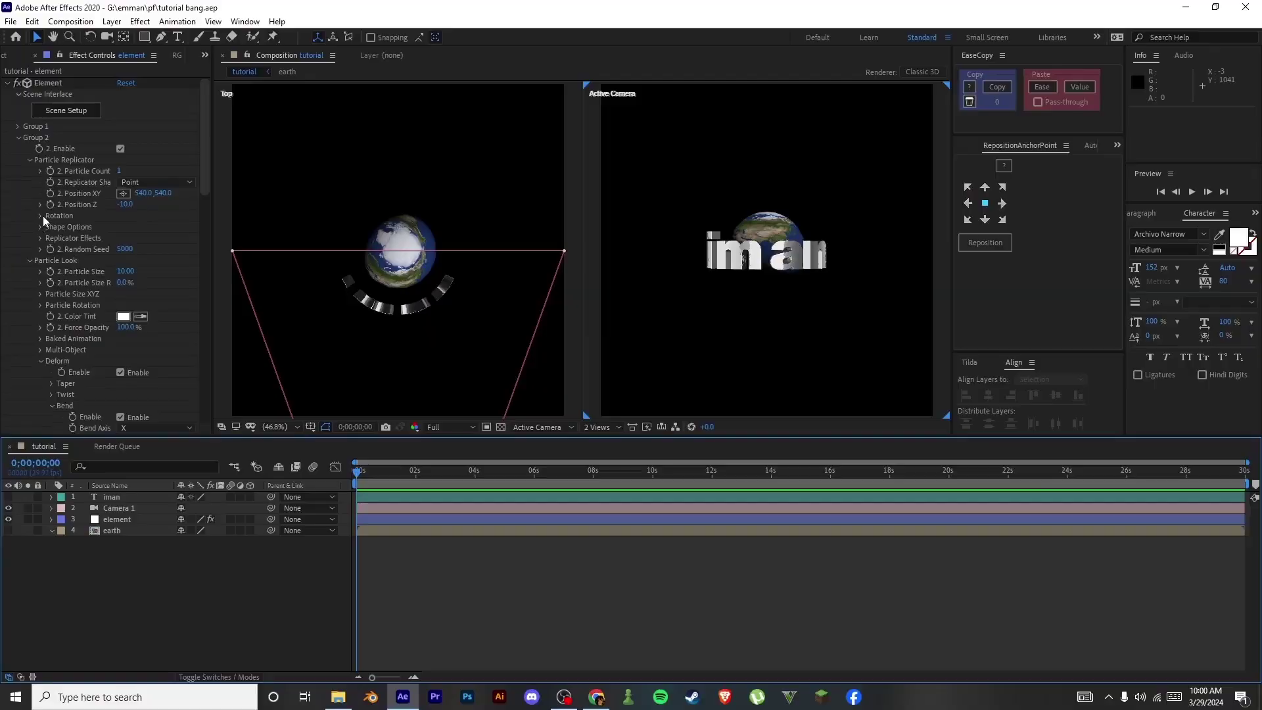
Set Group 2's Y Rotation to 191° and keyframe it at the start of the composition.
left_click(42, 215)
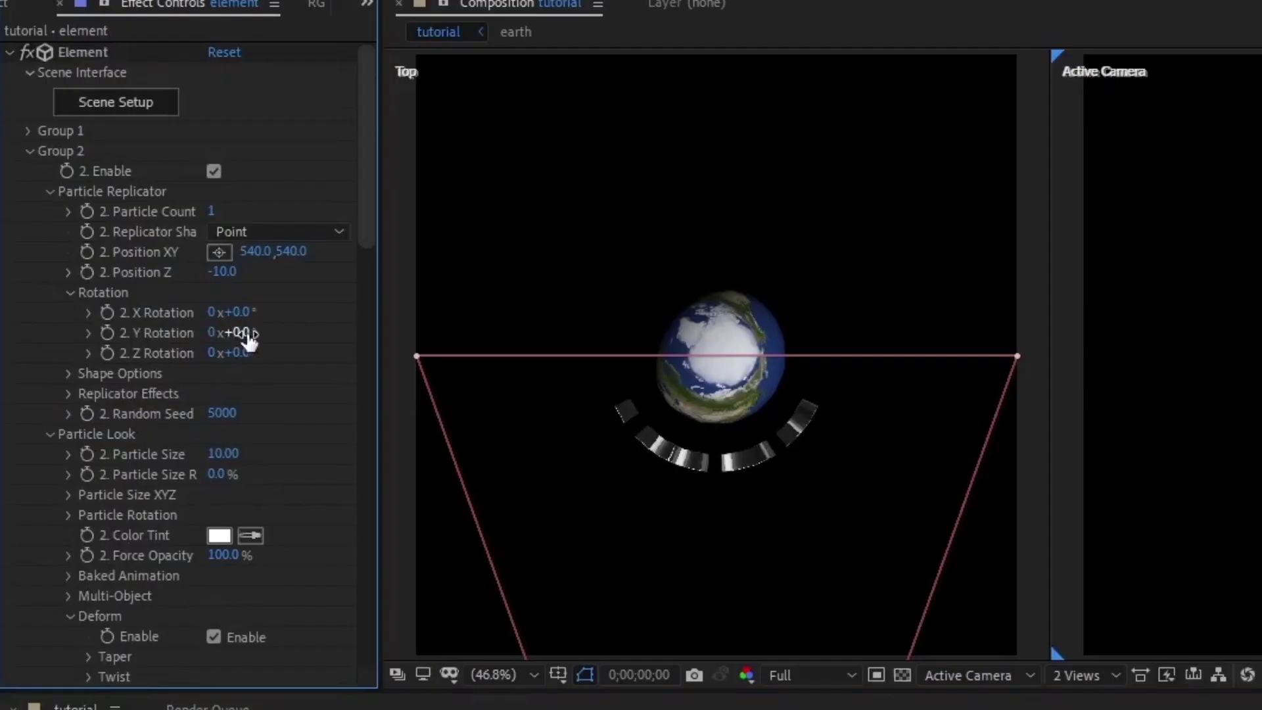
left_click_drag(134, 237, 207, 237)
left_click_drag(372, 331, 460, 327)
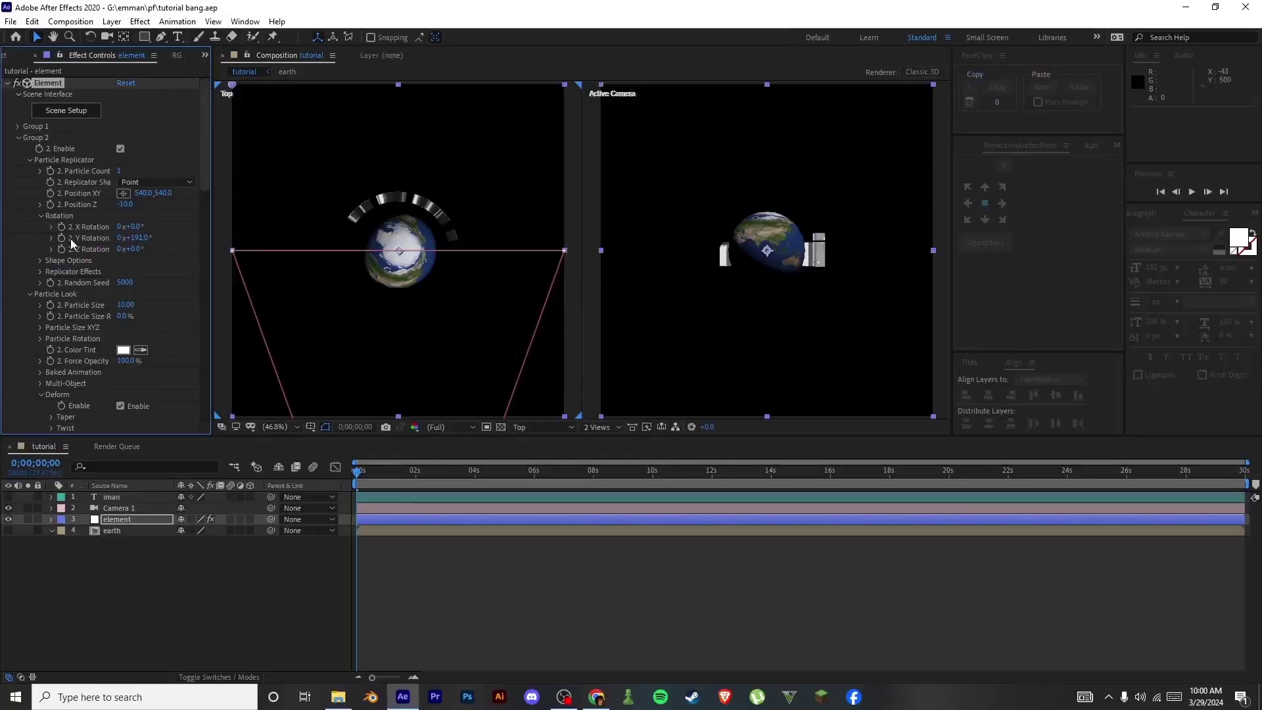
key("u")
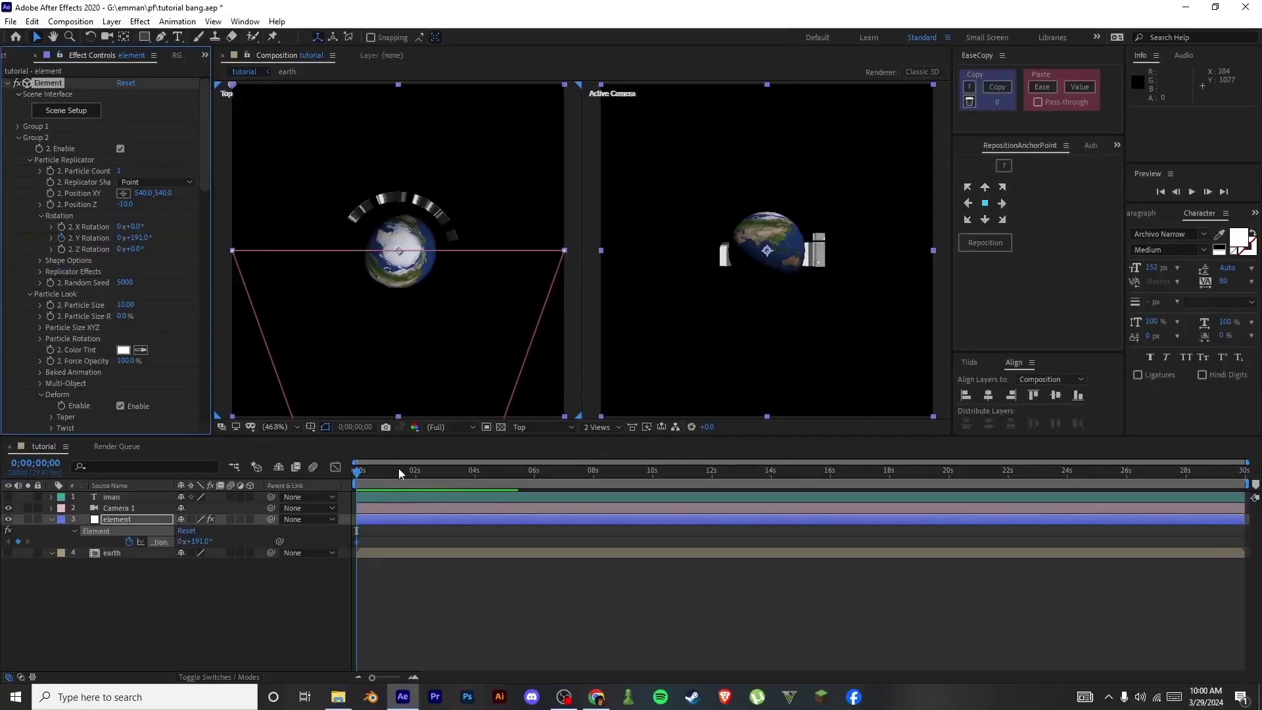
Add a Y Rotation keyframe of 0° at 0;00;02;16 and ease both rotation keyframes.
left_click_drag(389, 471, 431, 471)
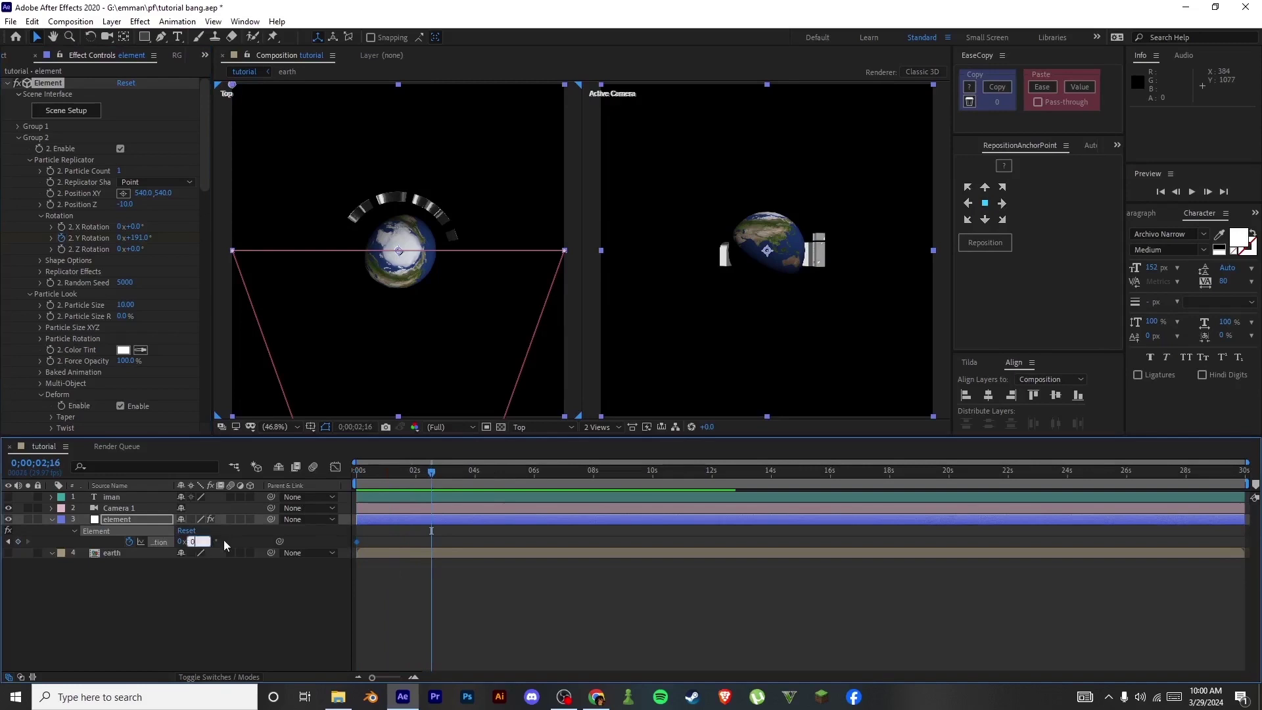
key("Return")
left_click(393, 473)
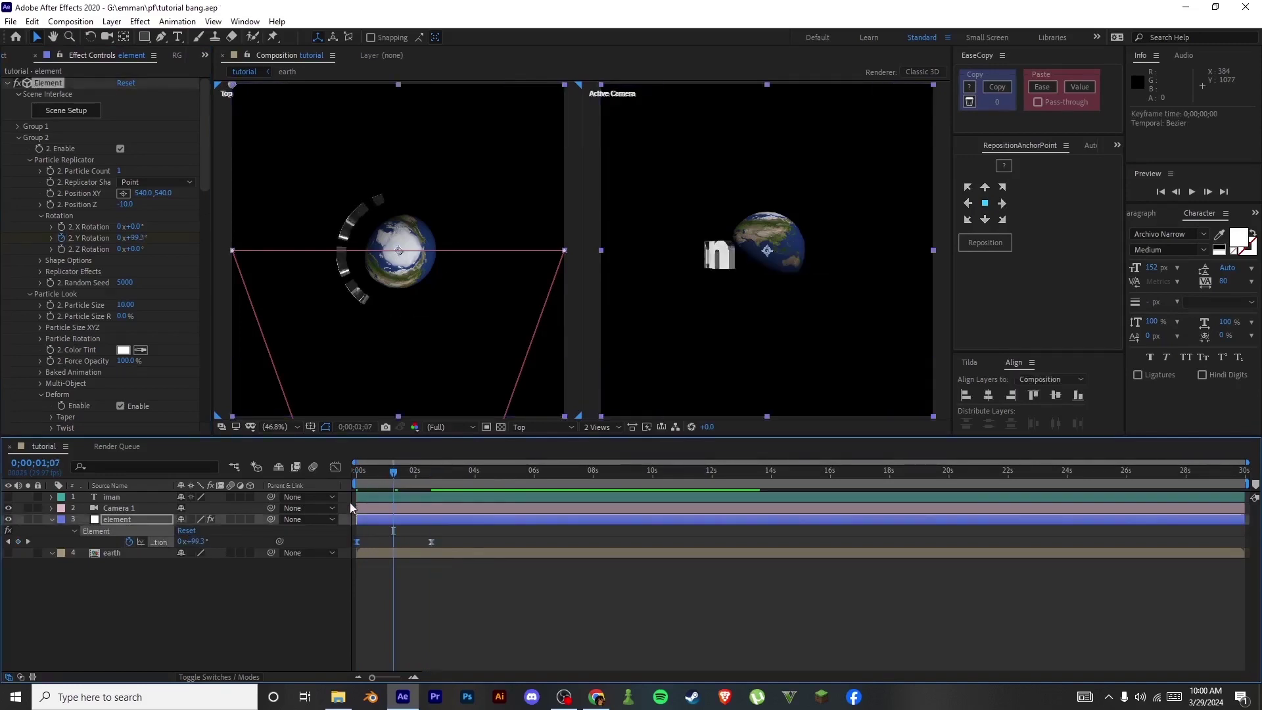
Shape the Y Rotation speed graph so the text spins fast at first and slows into the last keyframe.
key("shift+F3")
mouse_move(370, 504)
left_mouse_down()
mouse_move(404, 510)
mouse_move(394, 504)
left_mouse_up()
left_click(427, 473)
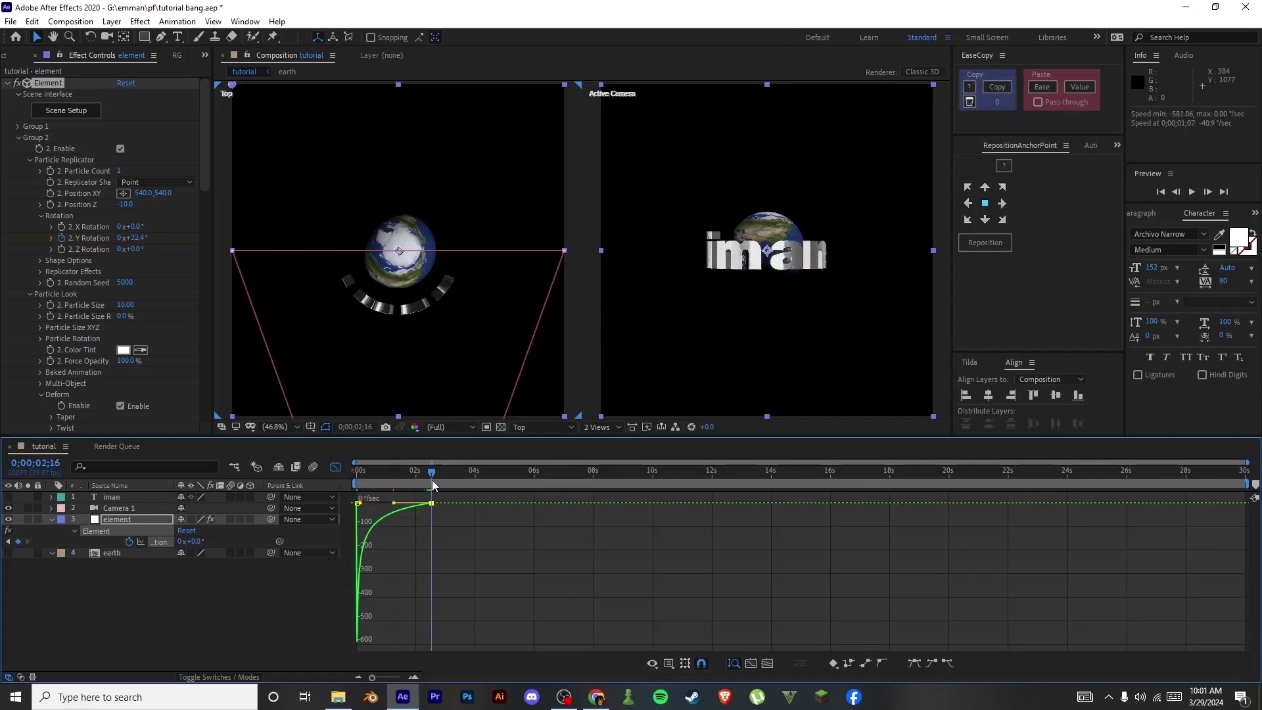
key("shift+F3")
Preview the text rotation and switch the composition to the 1 View layout.
key("space")
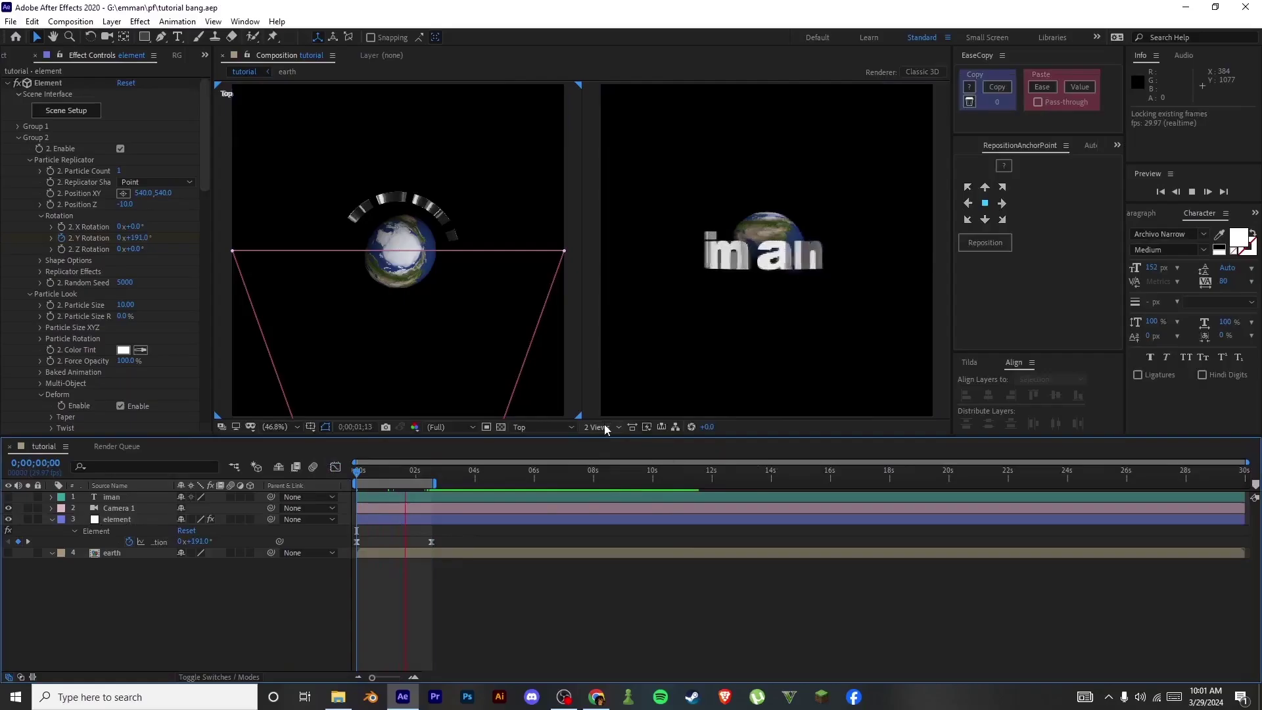
left_click(605, 429)
left_click(614, 444)
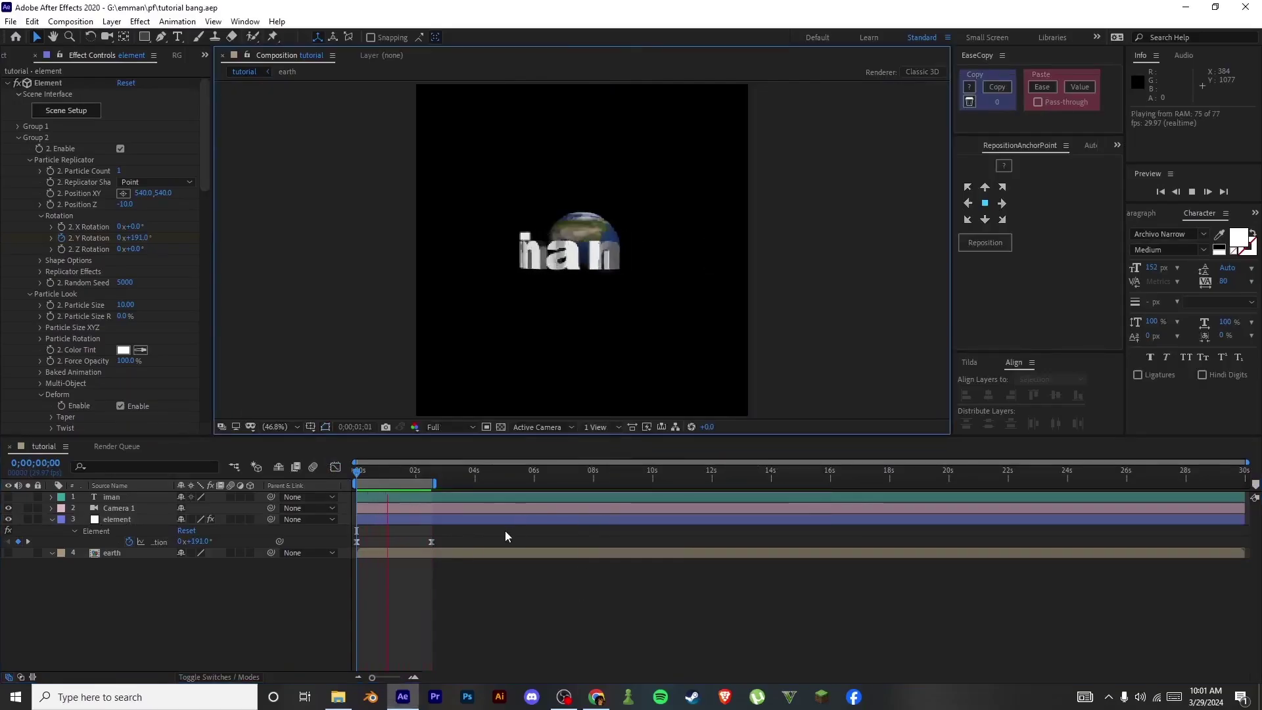
Edit the Y Rotation value graph, pulling the first keyframe's handle straight down for a steeper initial drop.
left_click(361, 472)
left_click(357, 542)
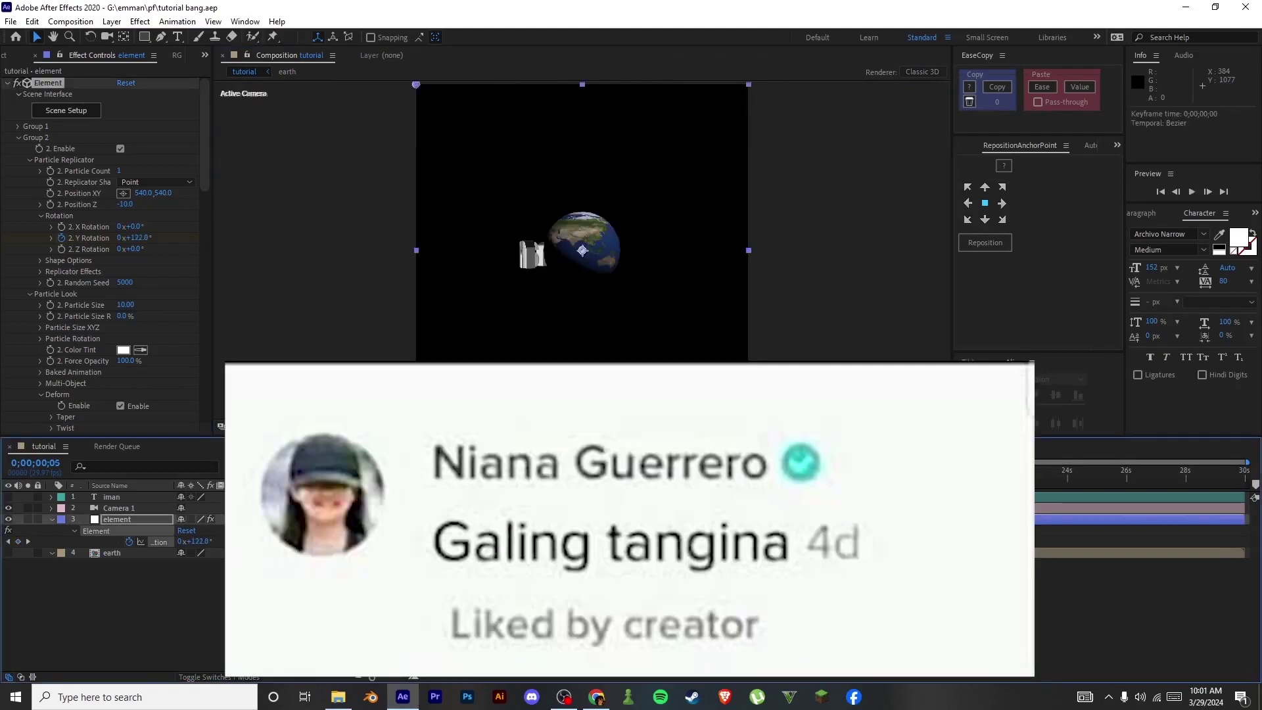
left_click(334, 465)
left_click(668, 663)
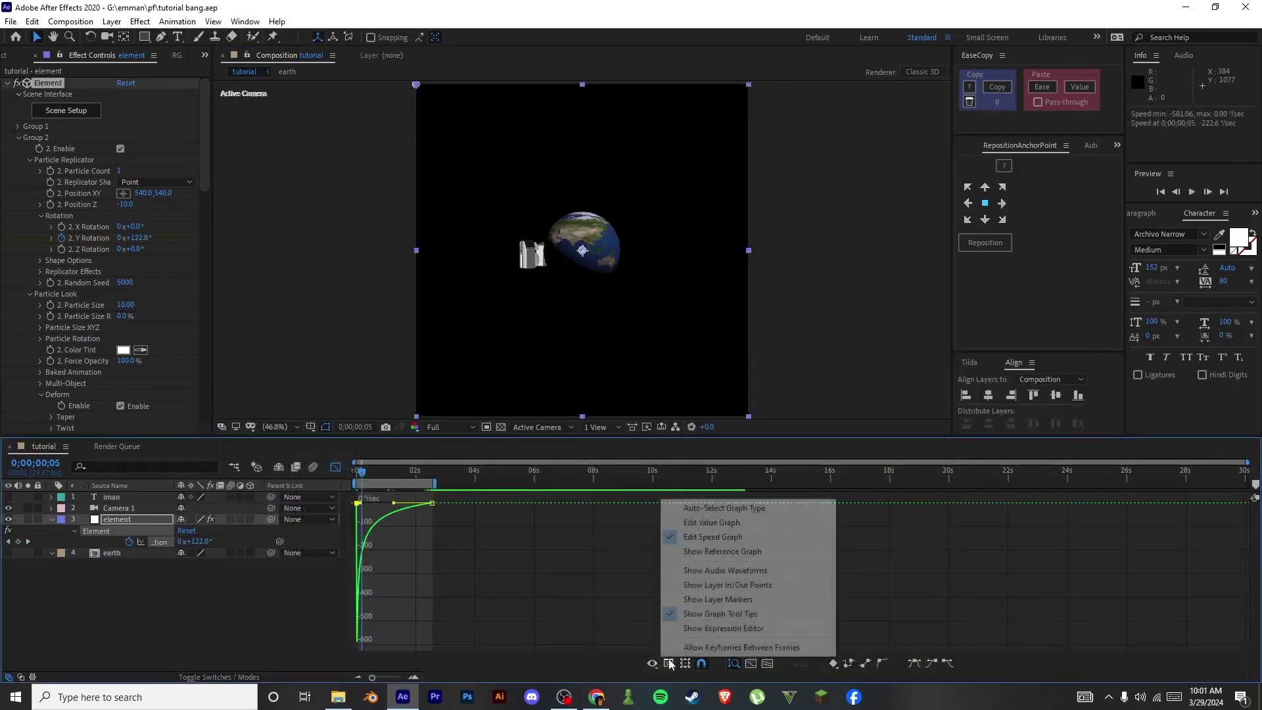
left_click(699, 522)
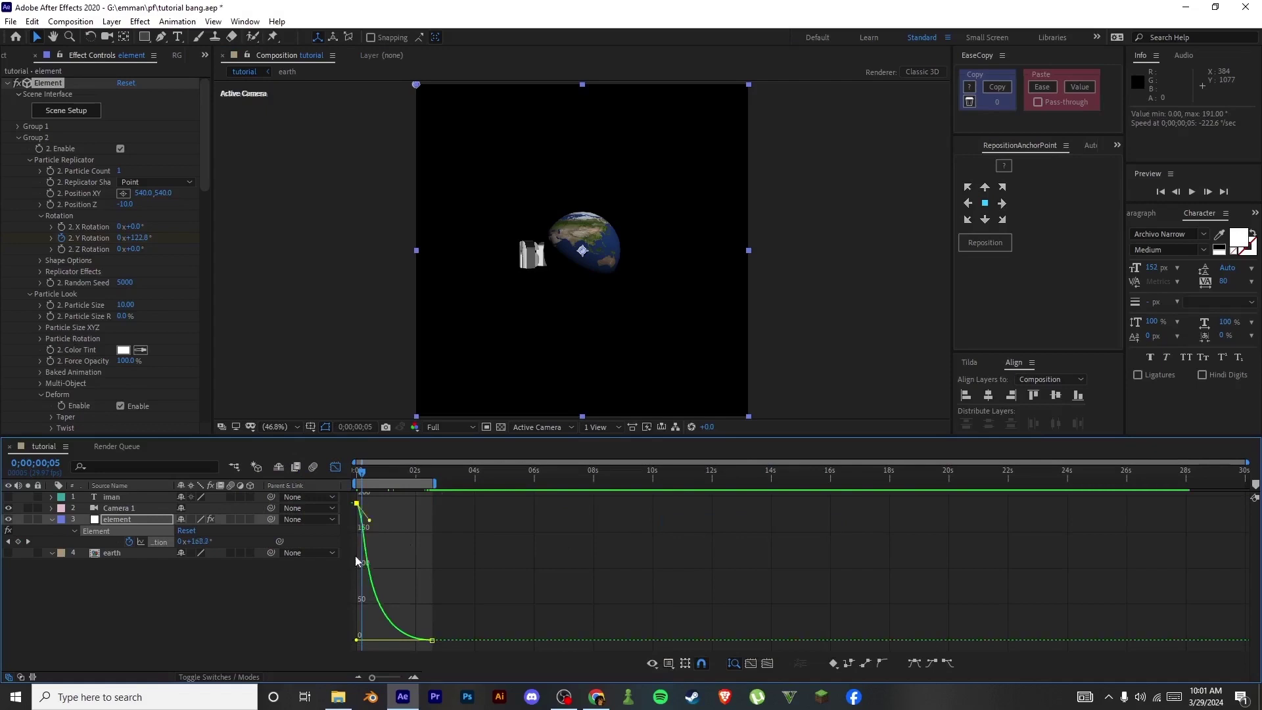
left_click_drag(356, 561, 299, 625)
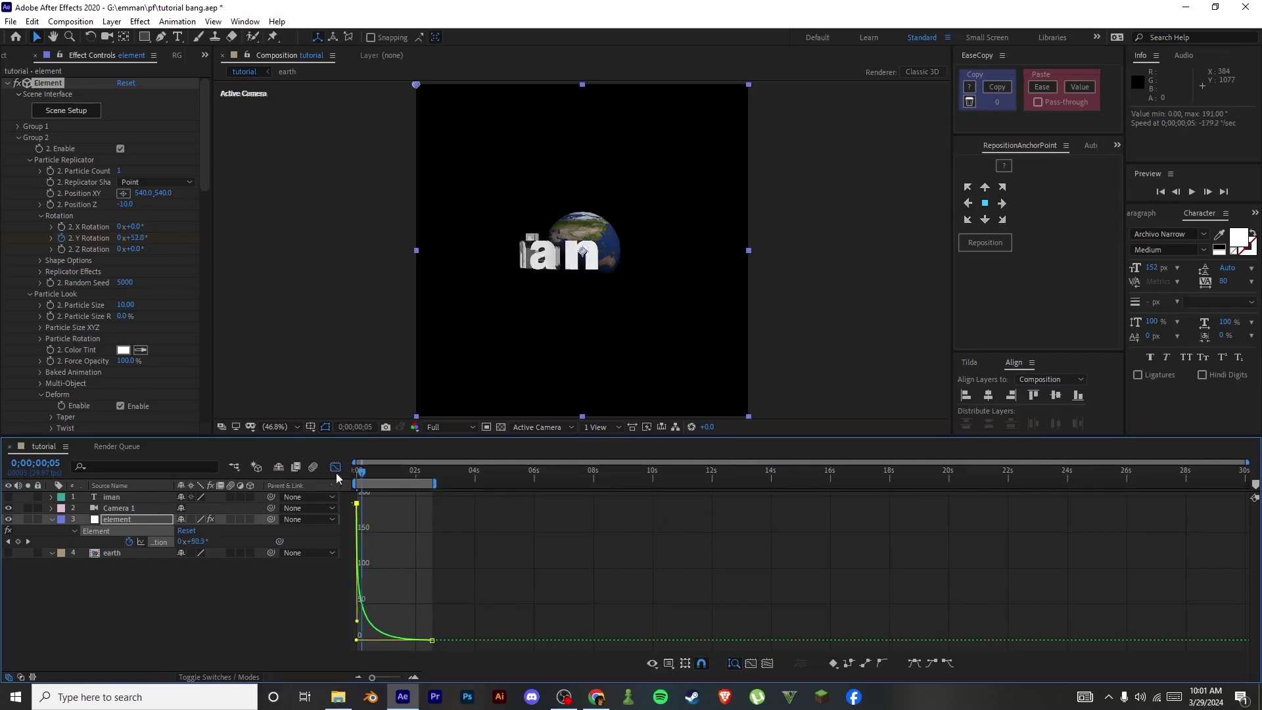
Enable motion blur on the element layer and preview the rotating text.
key("space")
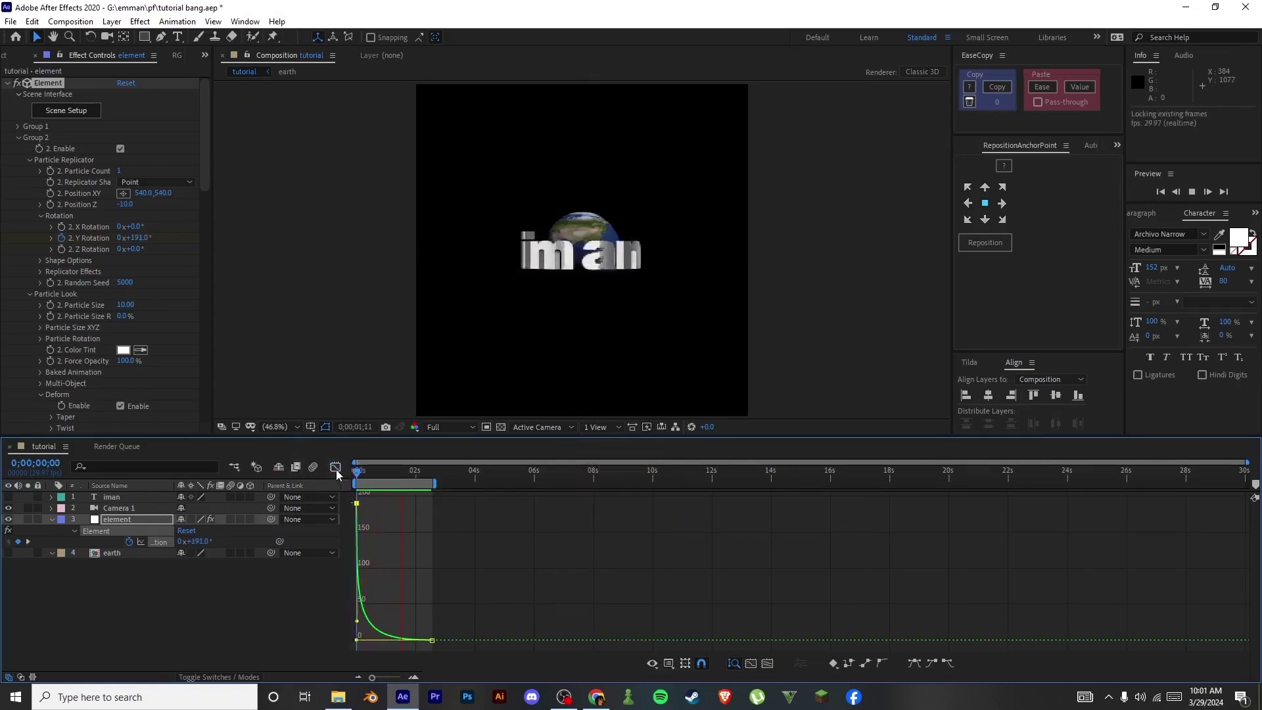
left_click(335, 467)
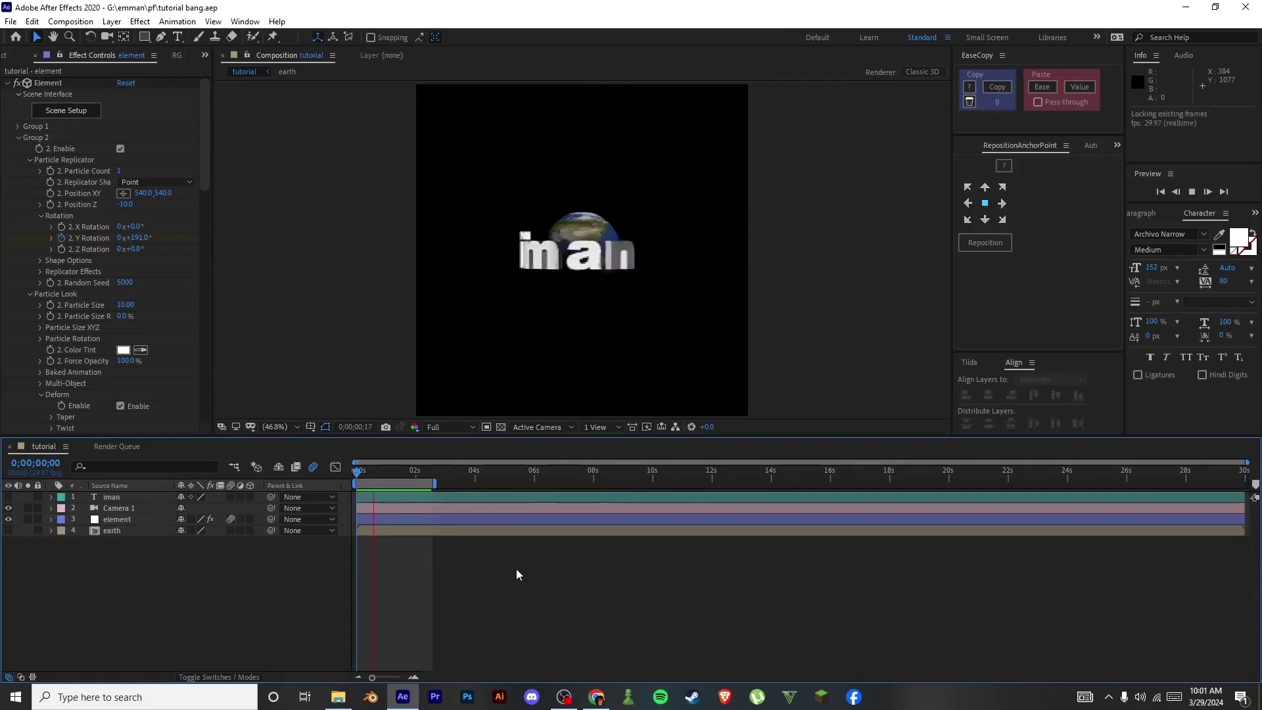
key("space")
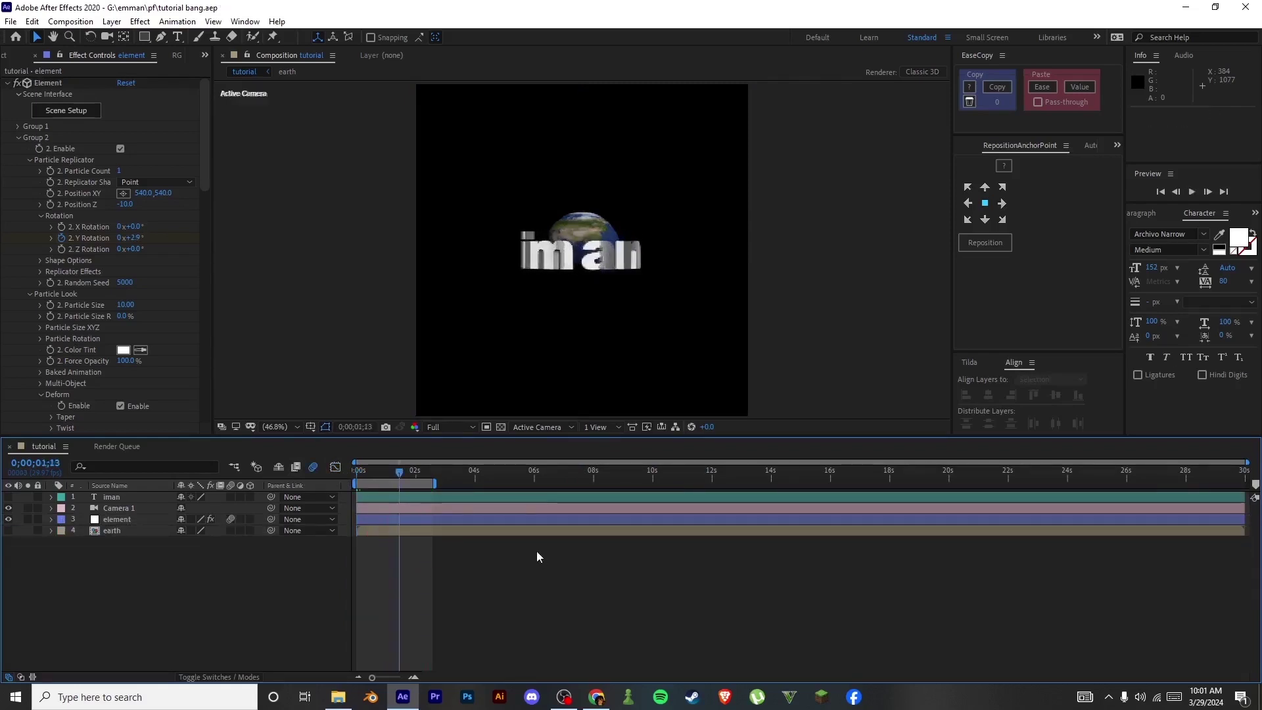
left_click(205, 56)
left_click(208, 70)
left_click(413, 471)
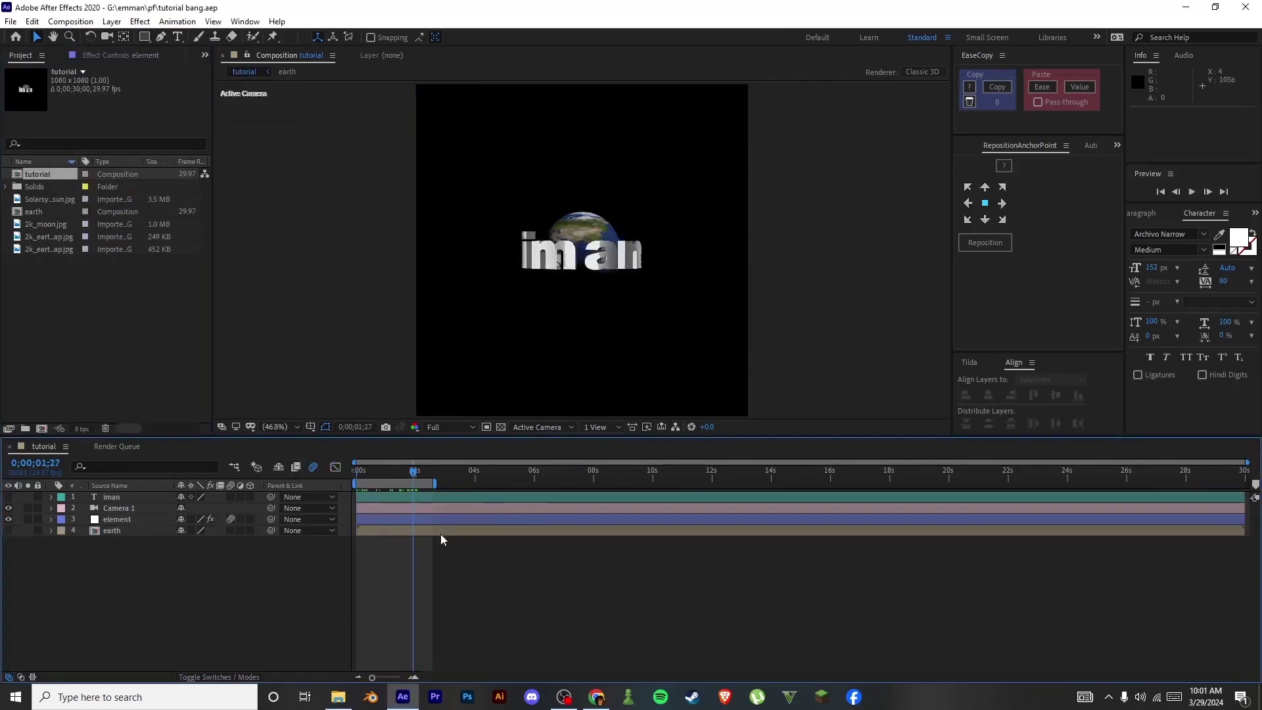
left_click(441, 534)
left_click_drag(375, 478, 409, 499)
Enable Ambient Occlusion in the Element effect's Render Settings on the element layer.
left_click(405, 519)
key("F3")
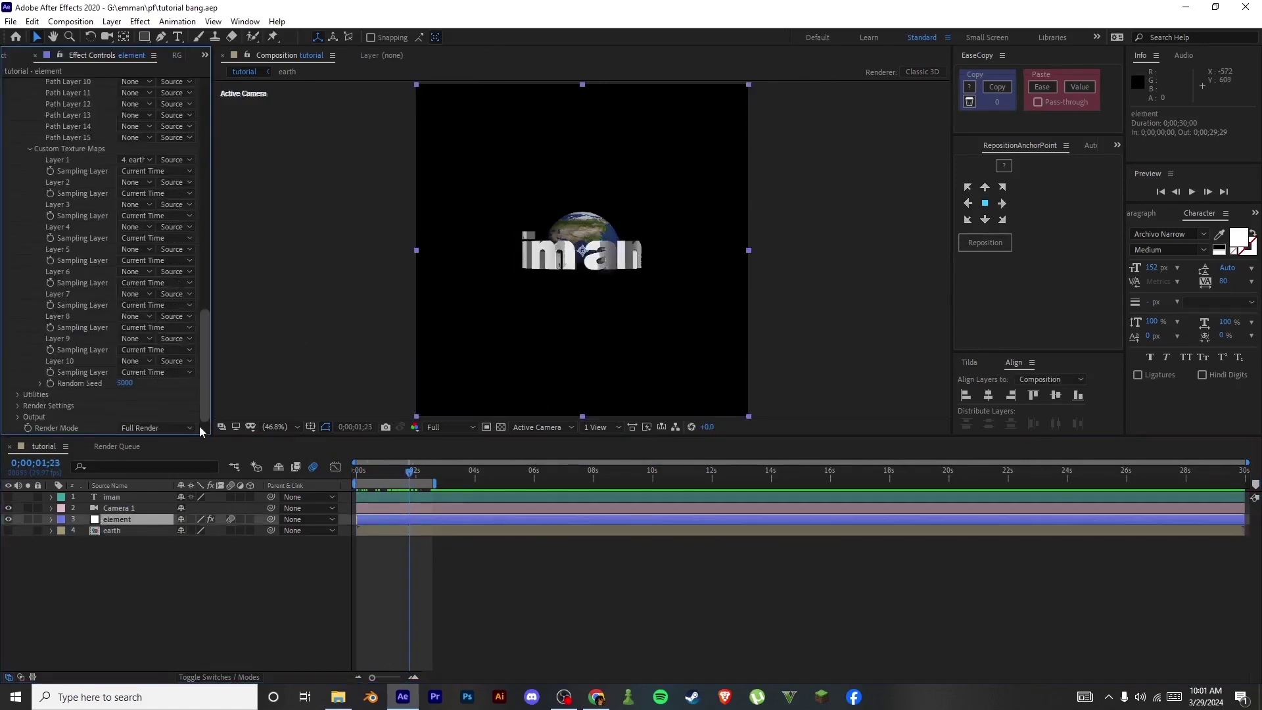
left_click(18, 405)
scroll(105, 272, "down", 4)
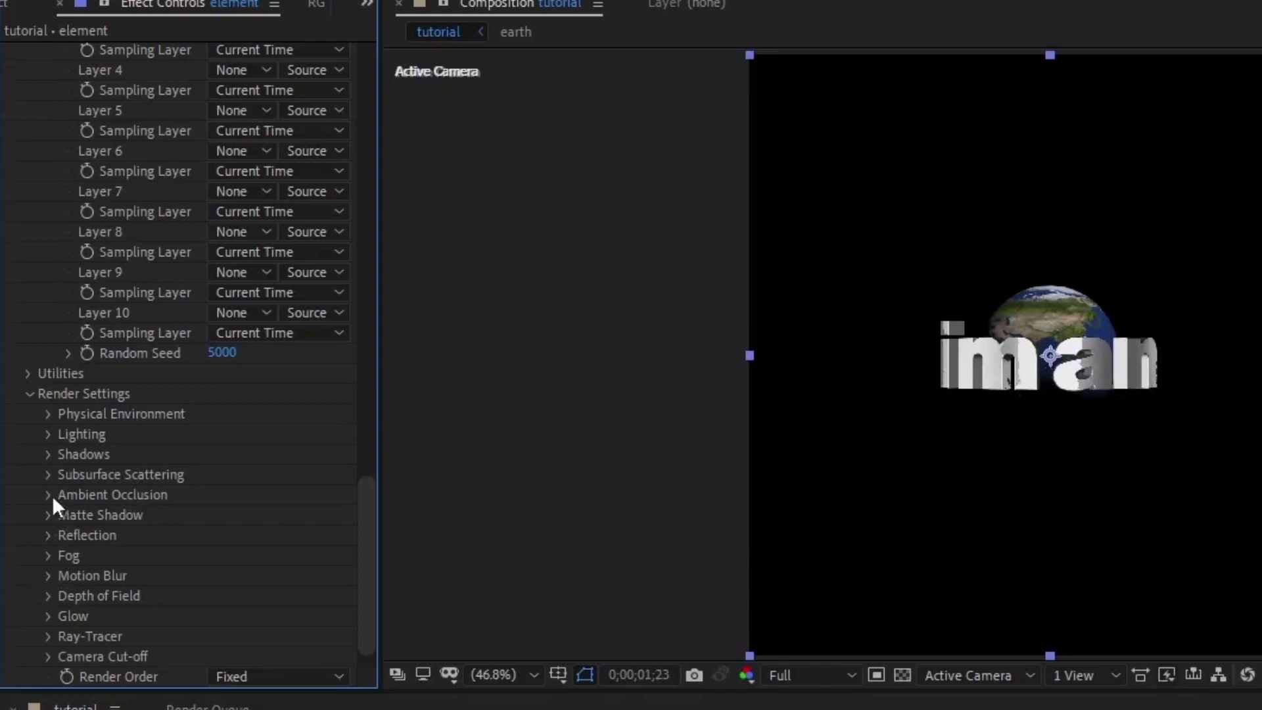
scroll(48, 460, "down", 1)
left_click(51, 453)
scroll(191, 431, "down", 2)
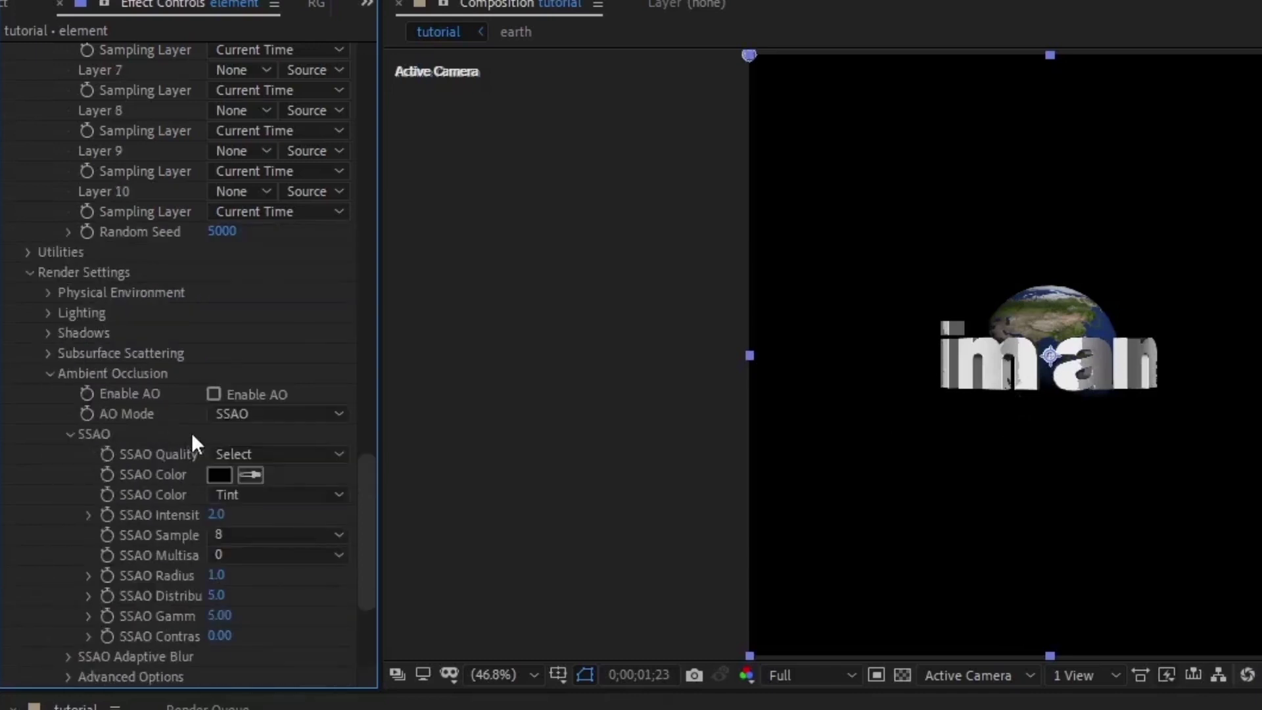
left_click(213, 393)
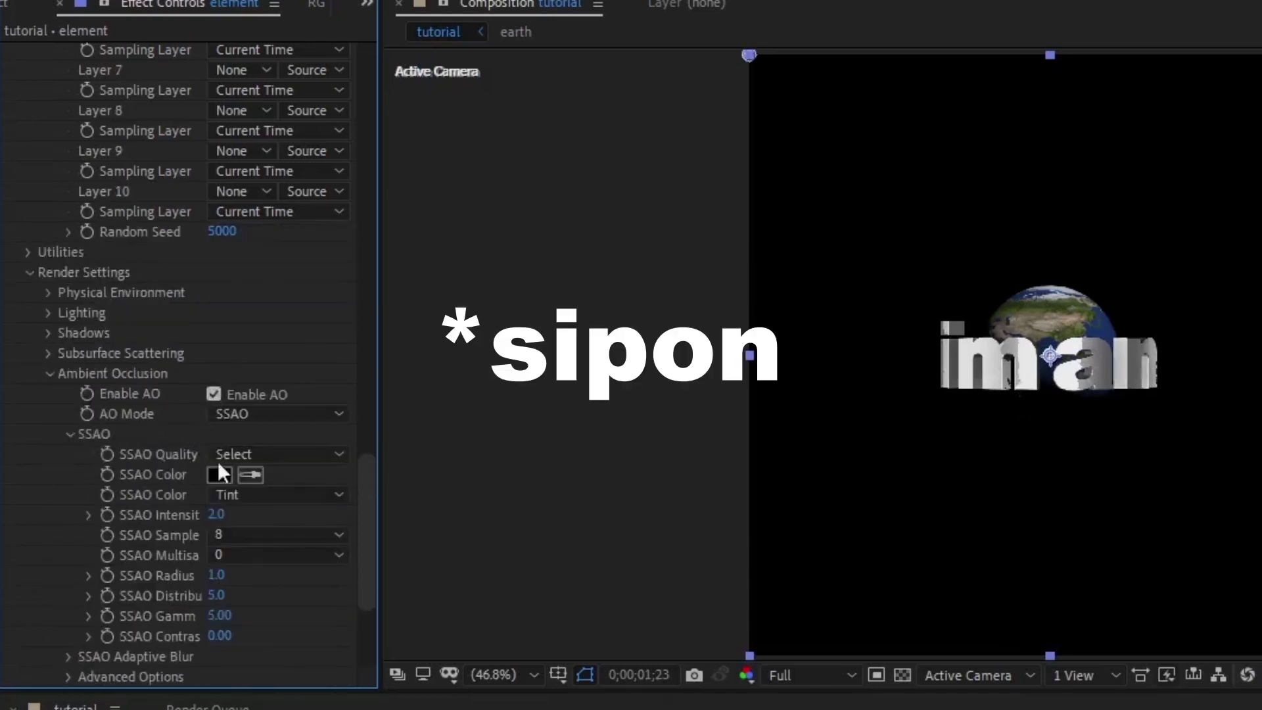
Set the SSAO intensity to 30 and check the shading at 0;00;00;21.
left_click(216, 514)
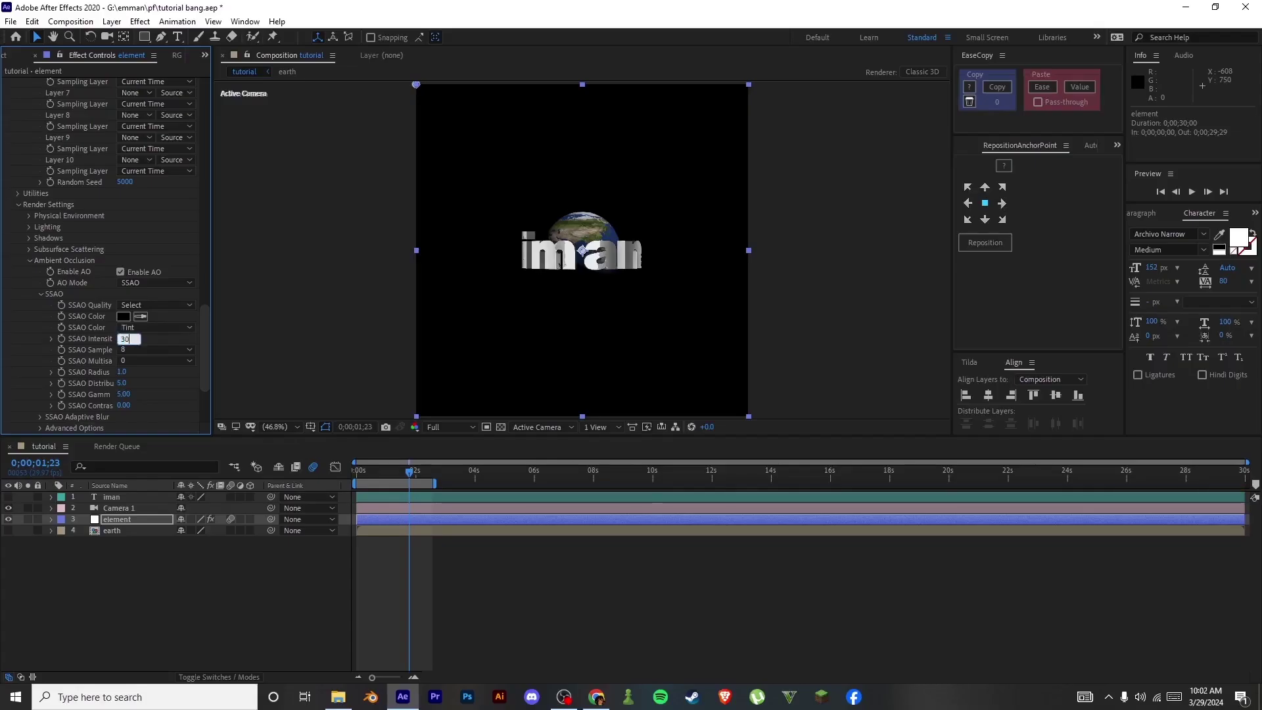
type("30")
key("Return")
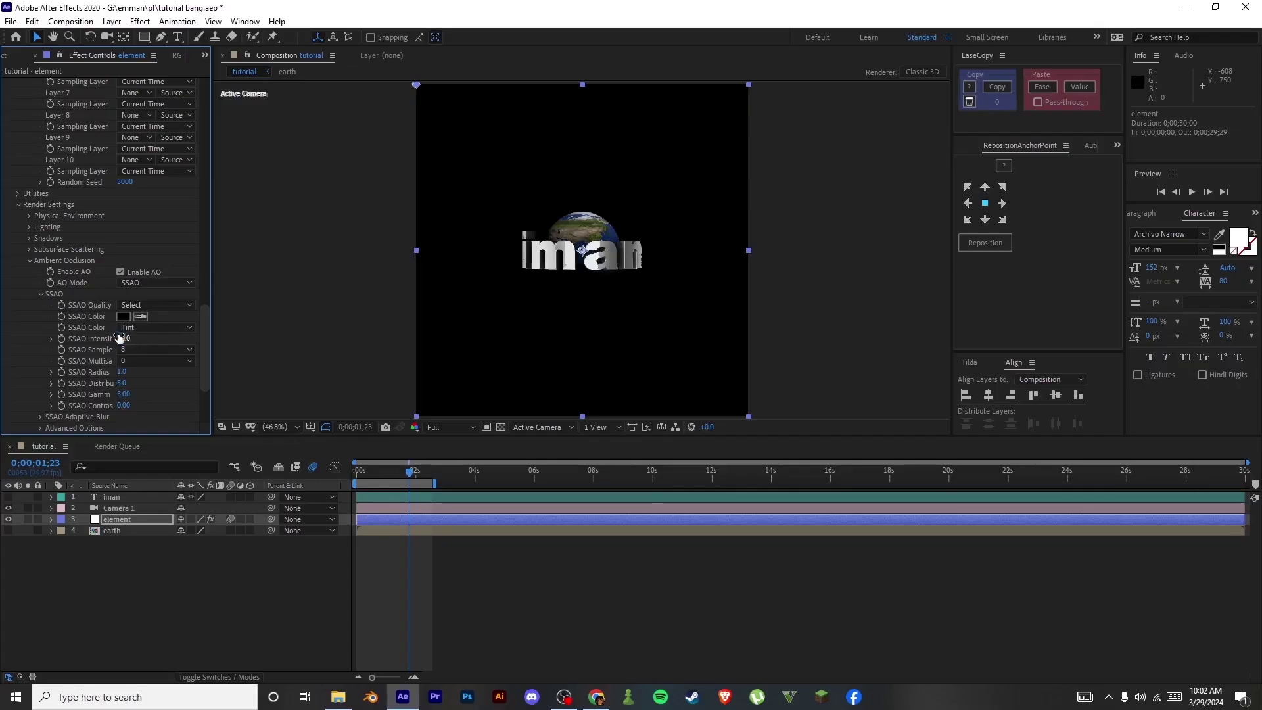
left_click(540, 573)
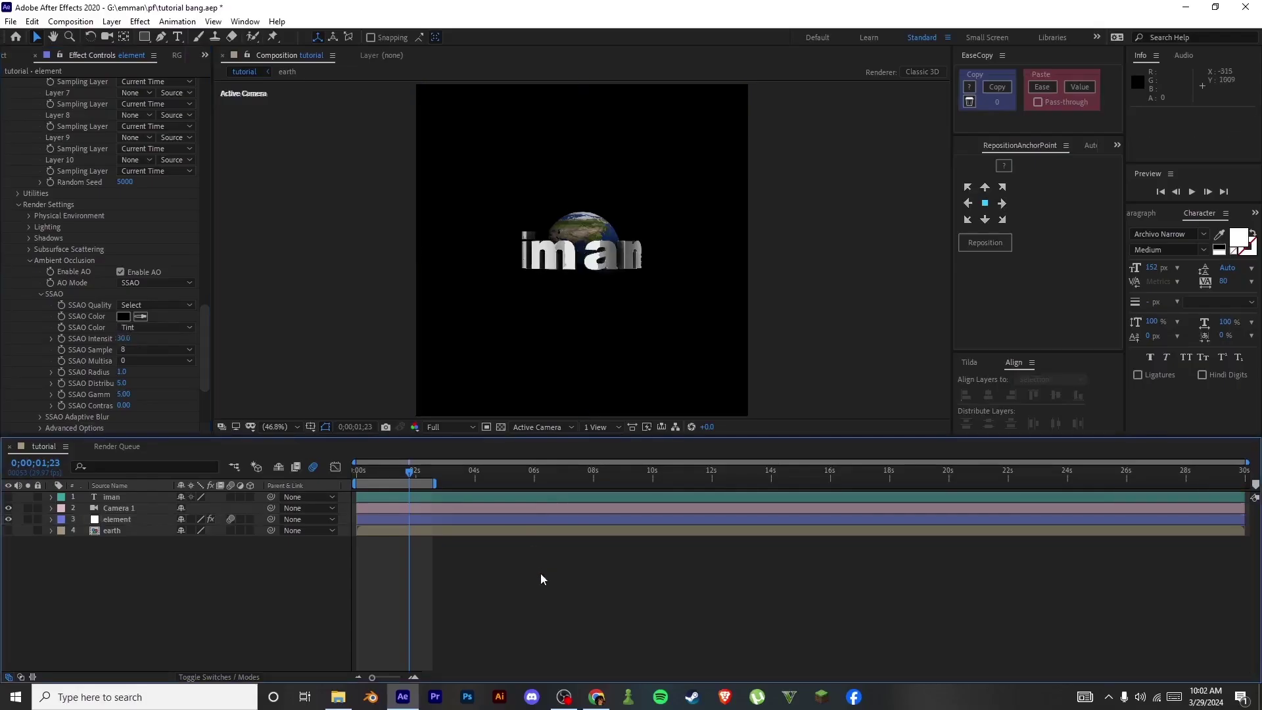
left_click(397, 478)
left_click_drag(397, 478, 378, 478)
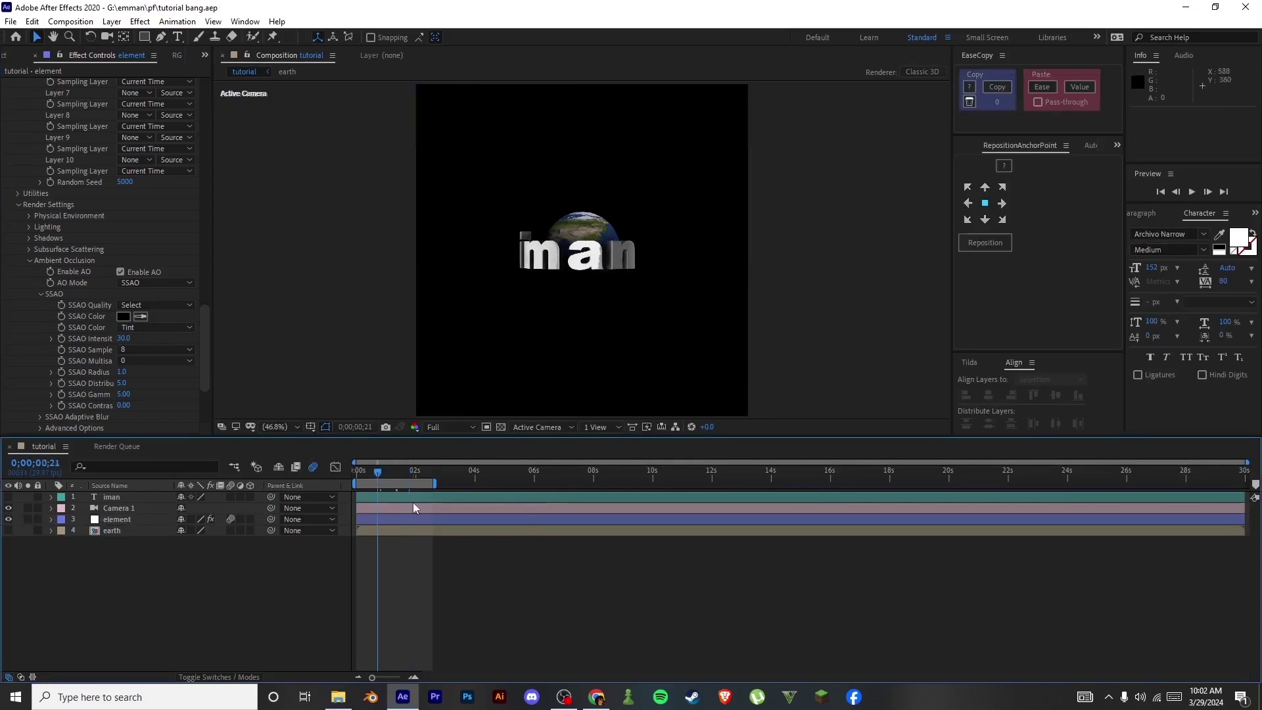
Add a spot light with its default settings above the text layer.
left_click(388, 497)
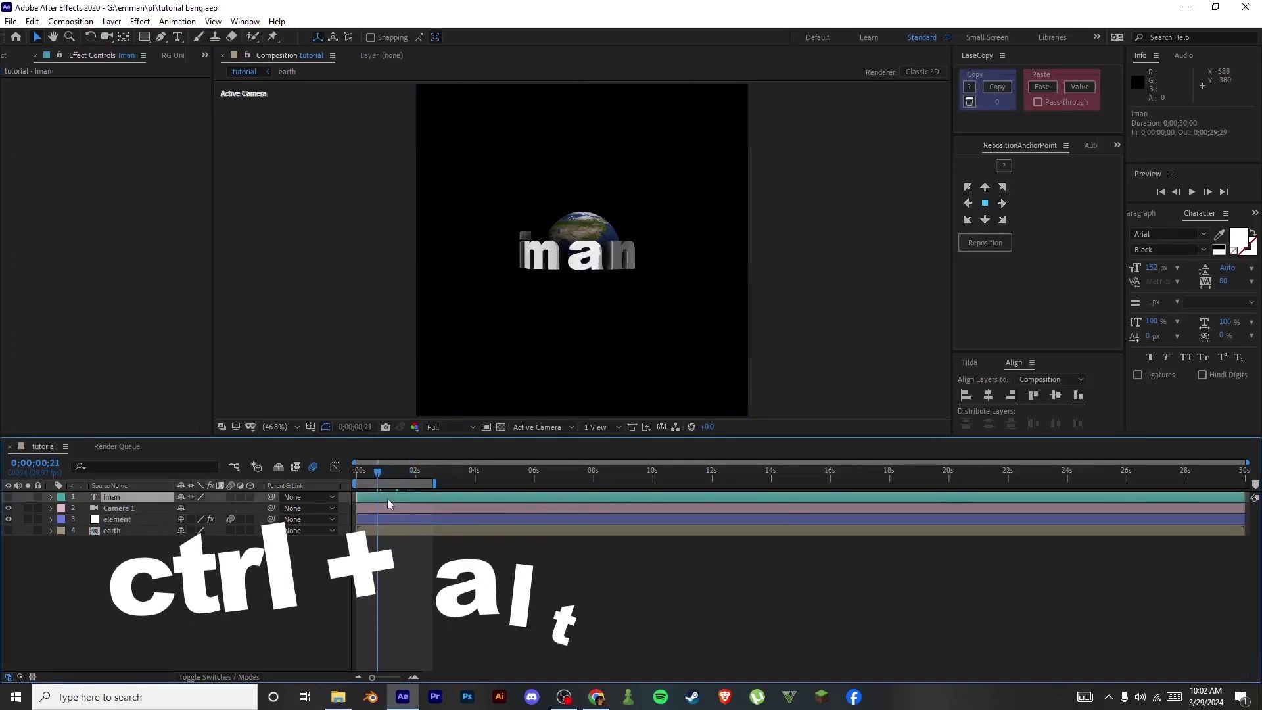
key("ctrl+alt+shift+l")
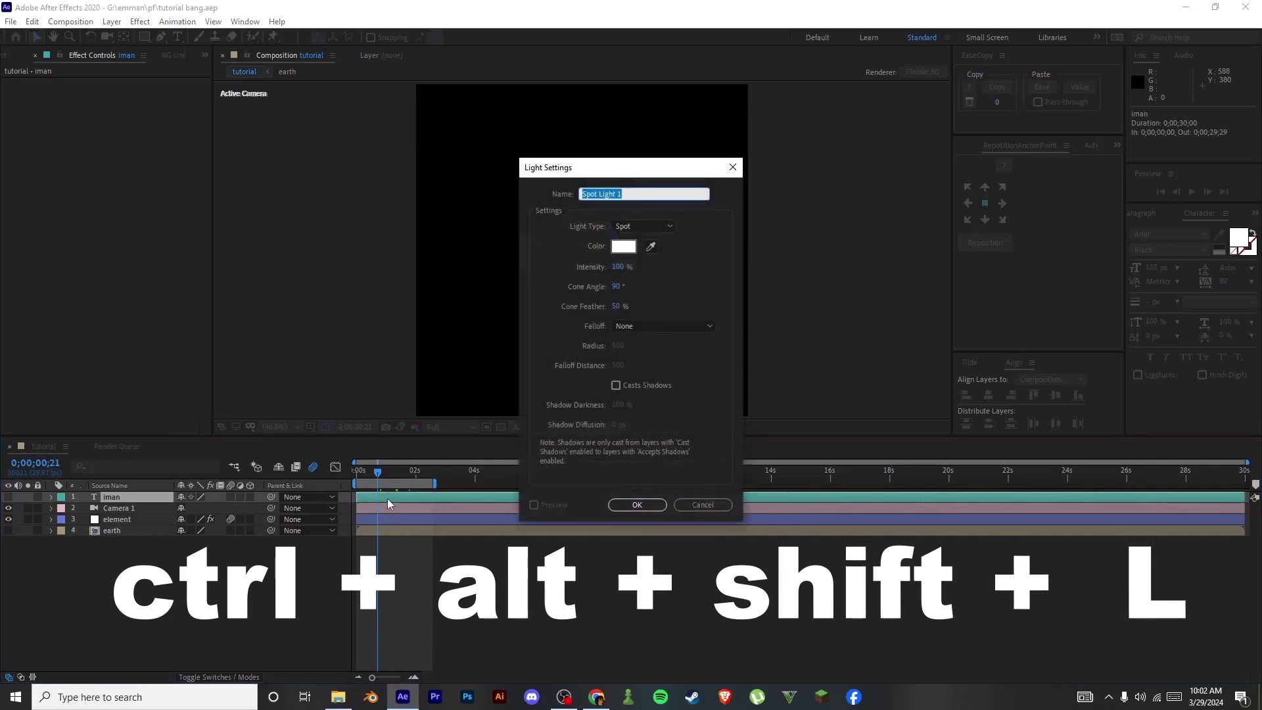
key("Return")
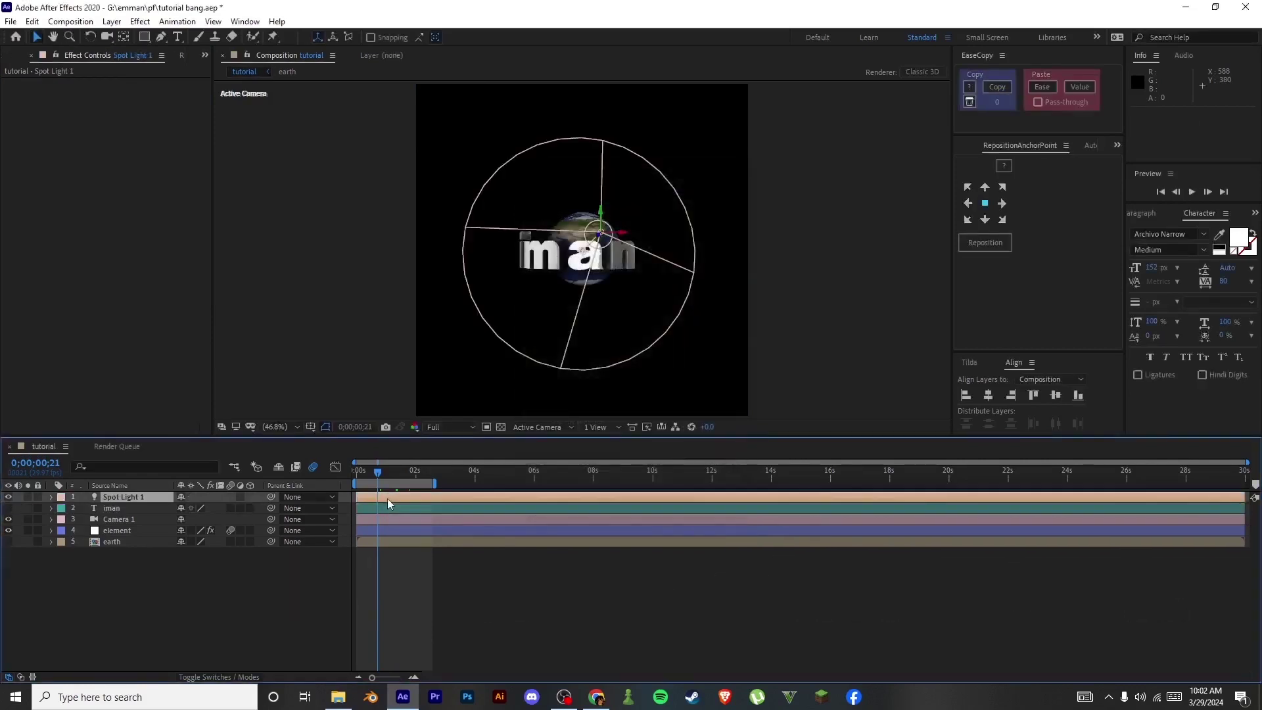
Move the spot light up above and in front of the globe so it shines down on the text.
left_click_drag(603, 237, 526, 138)
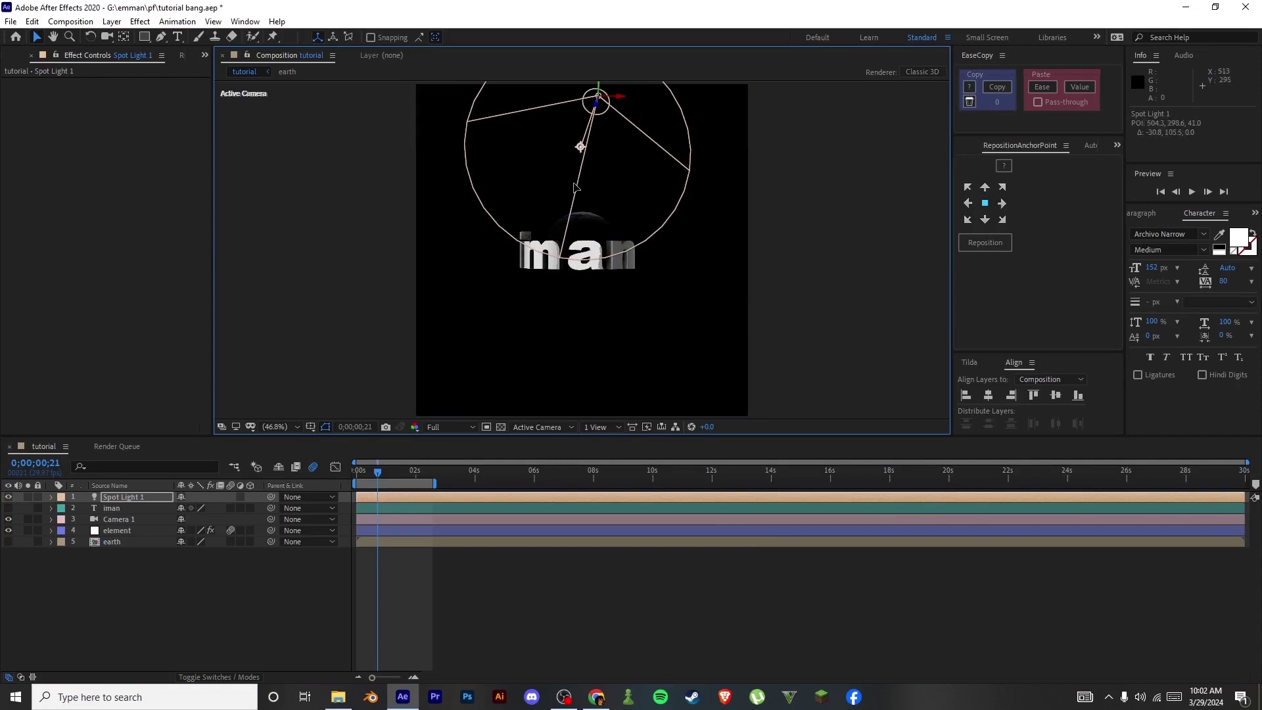
left_click_drag(575, 188, 660, 110)
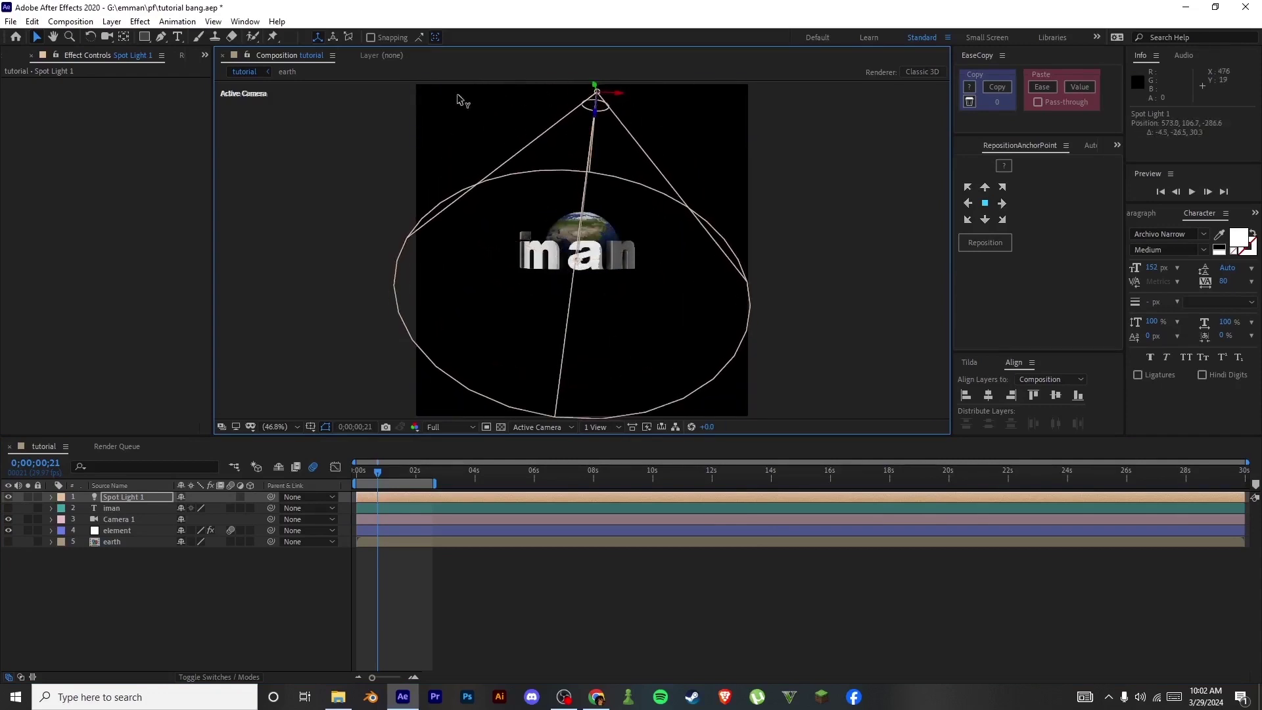
Move the spot light out to the left of the globe and aim its point of interest through the globe.
left_click_drag(458, 99, 601, 128)
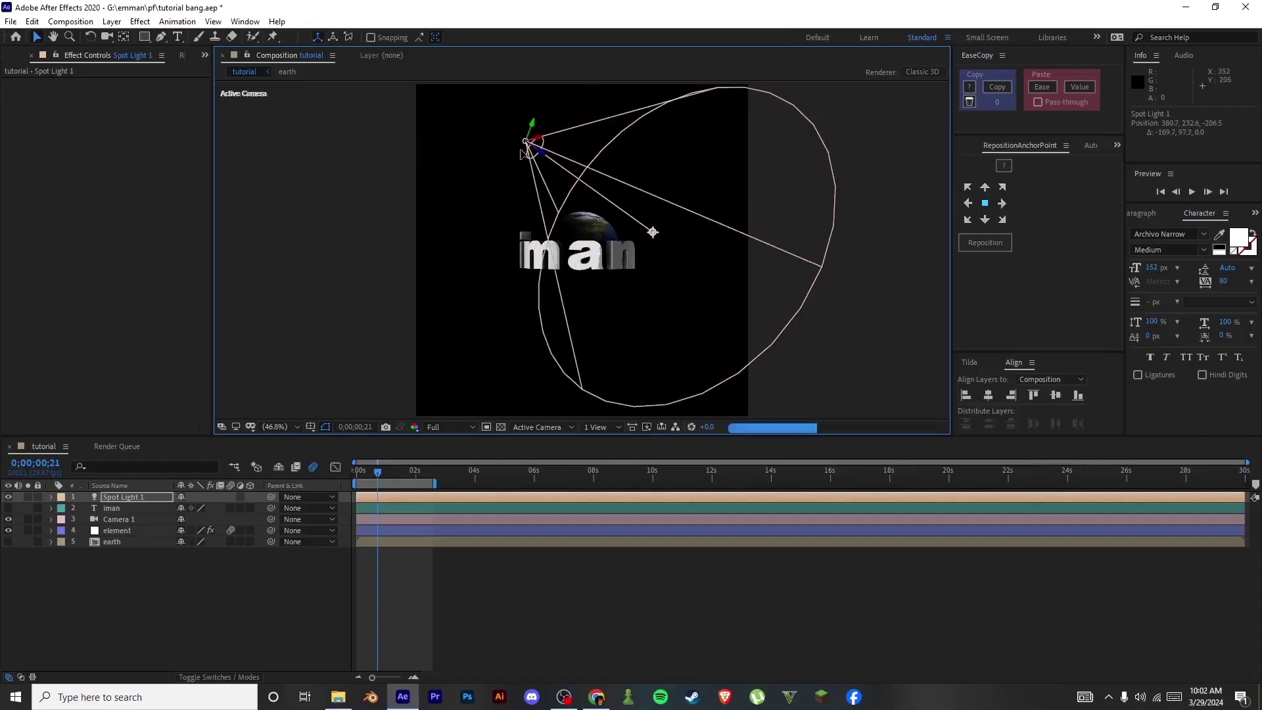
left_click_drag(529, 135, 341, 205)
left_click_drag(652, 232, 623, 263)
left_click(476, 597)
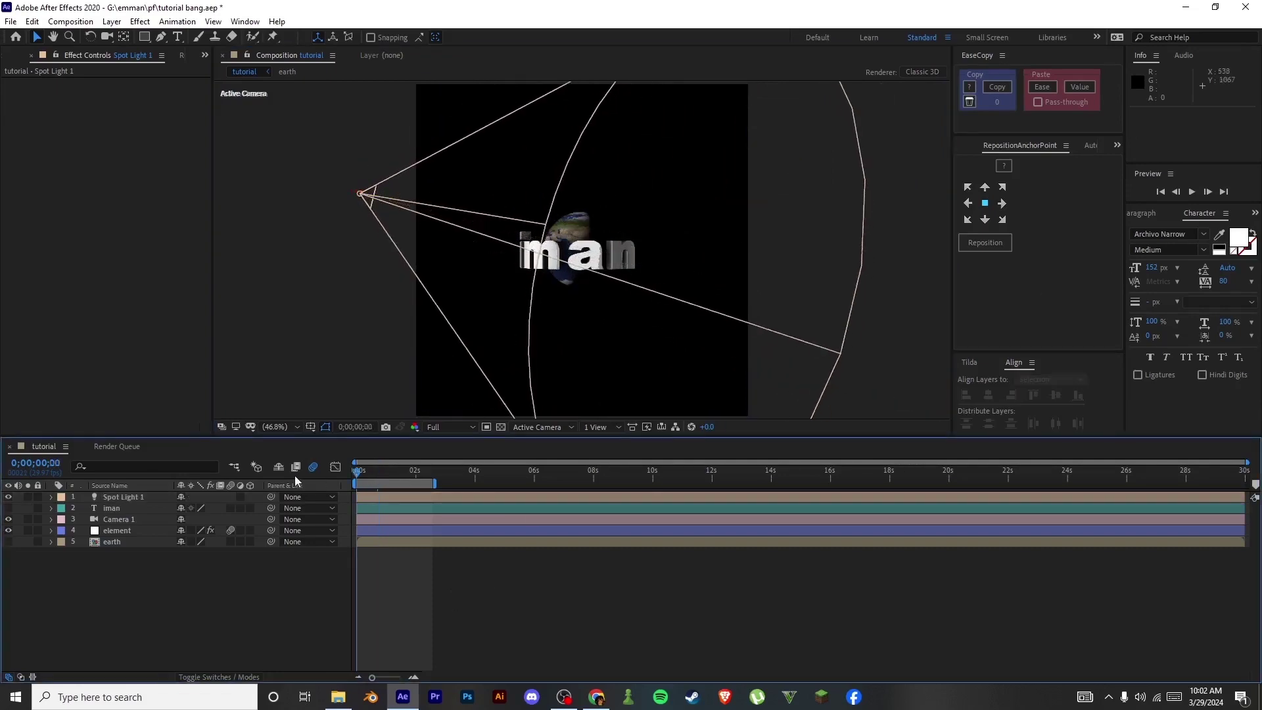
left_click_drag(394, 473, 427, 472)
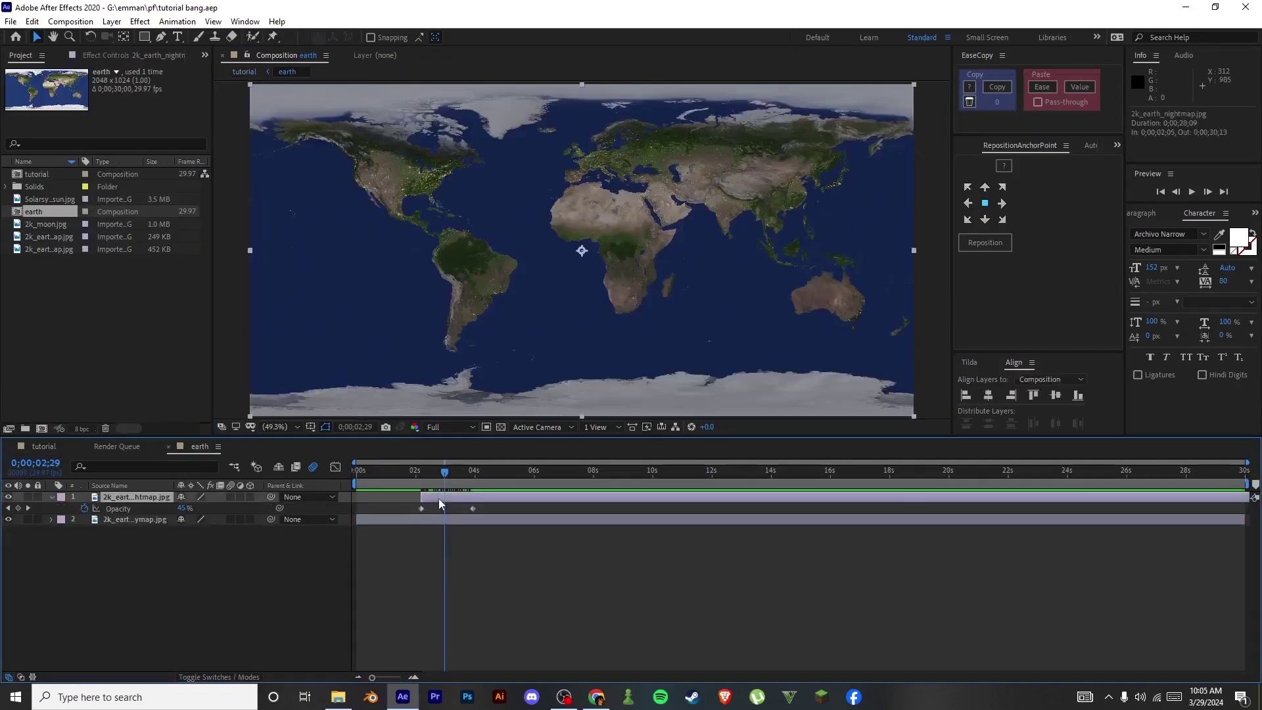
Replace the night map and day map layers in the earth composition with the Solarsystemscope sun texture.
key("Delete")
left_click(439, 497)
key("Delete")
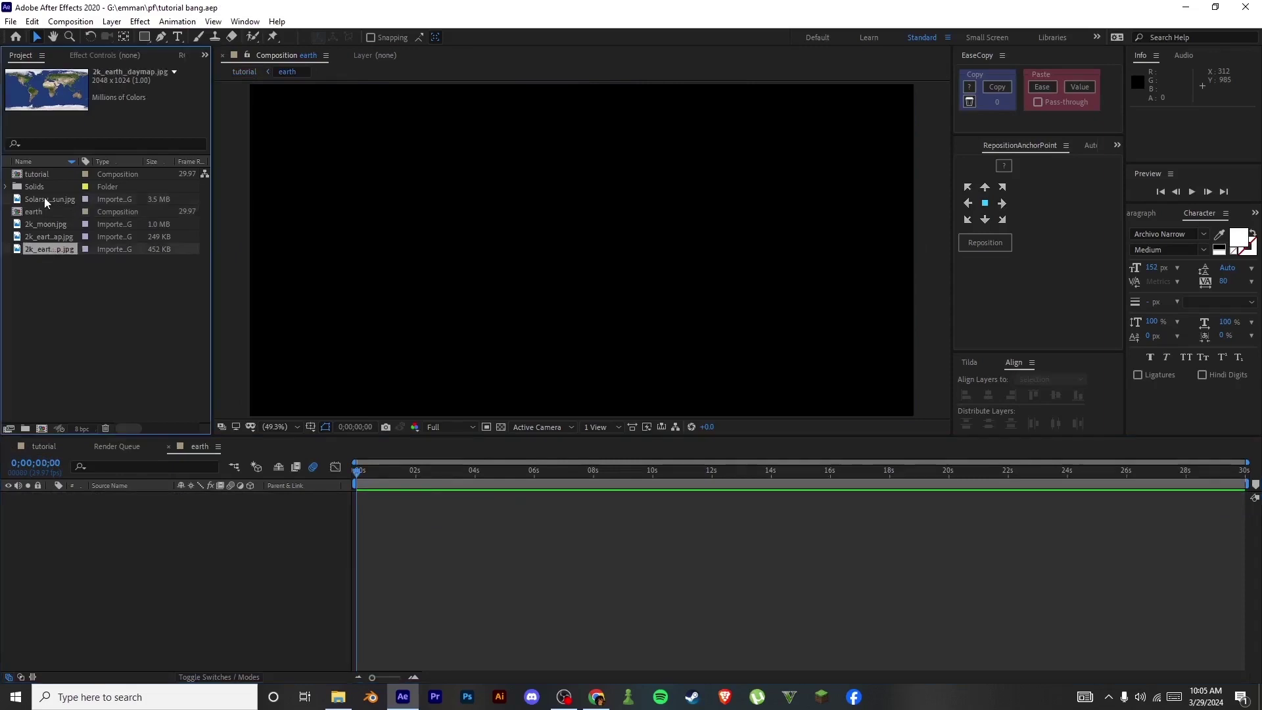
left_click(46, 199)
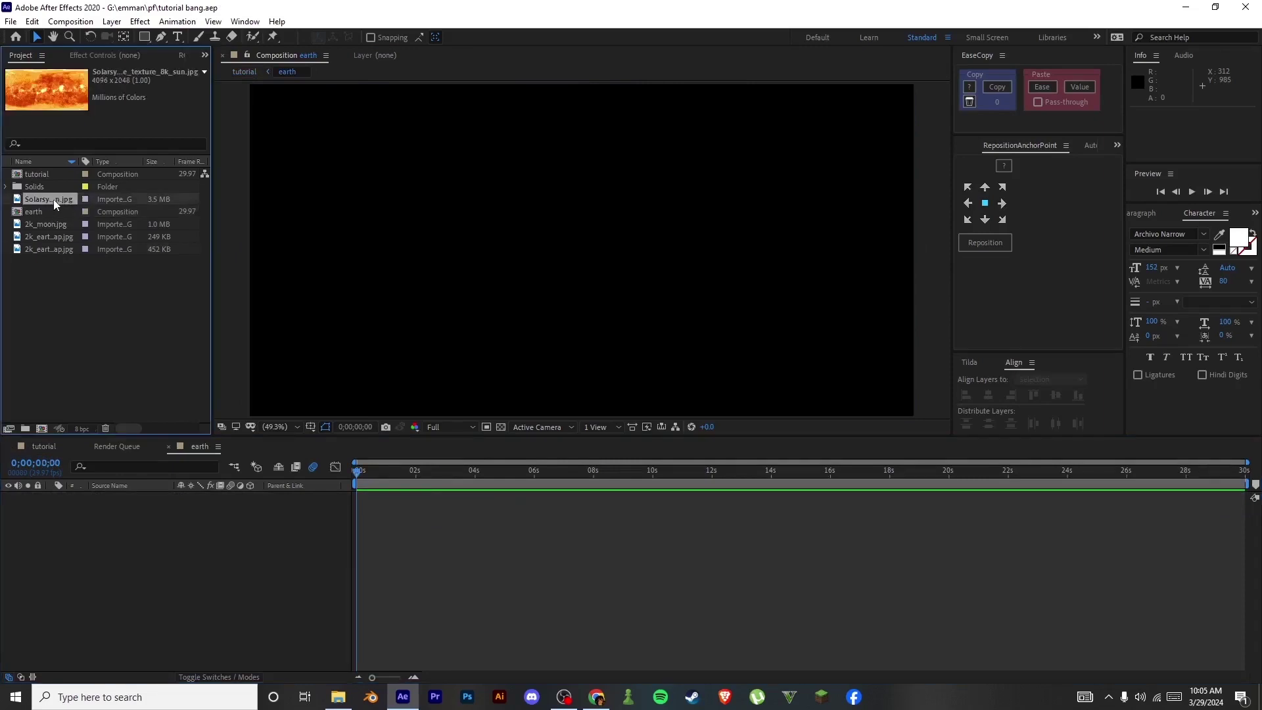
left_click_drag(50, 204, 153, 556)
Apply the Turbulent Displace effect to the sun texture layer with an amount of 50.
key("ctrl+space")
type("tu")
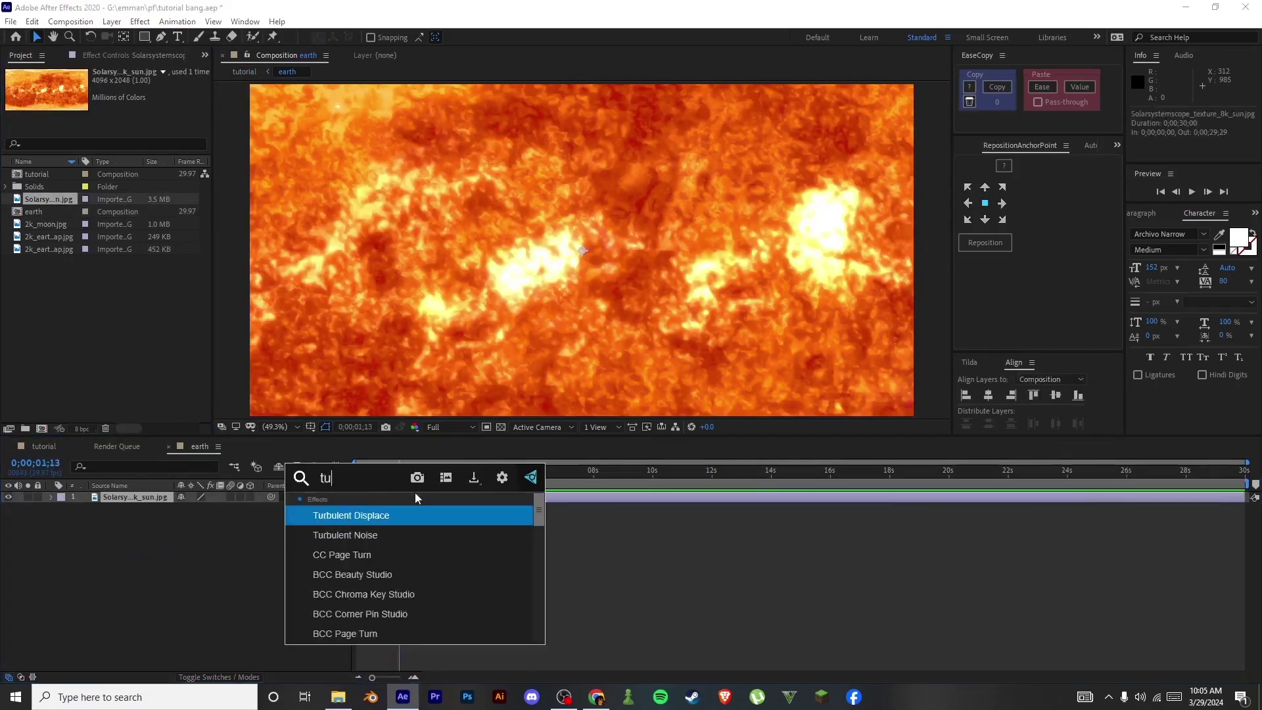
type("rbu")
key("Return")
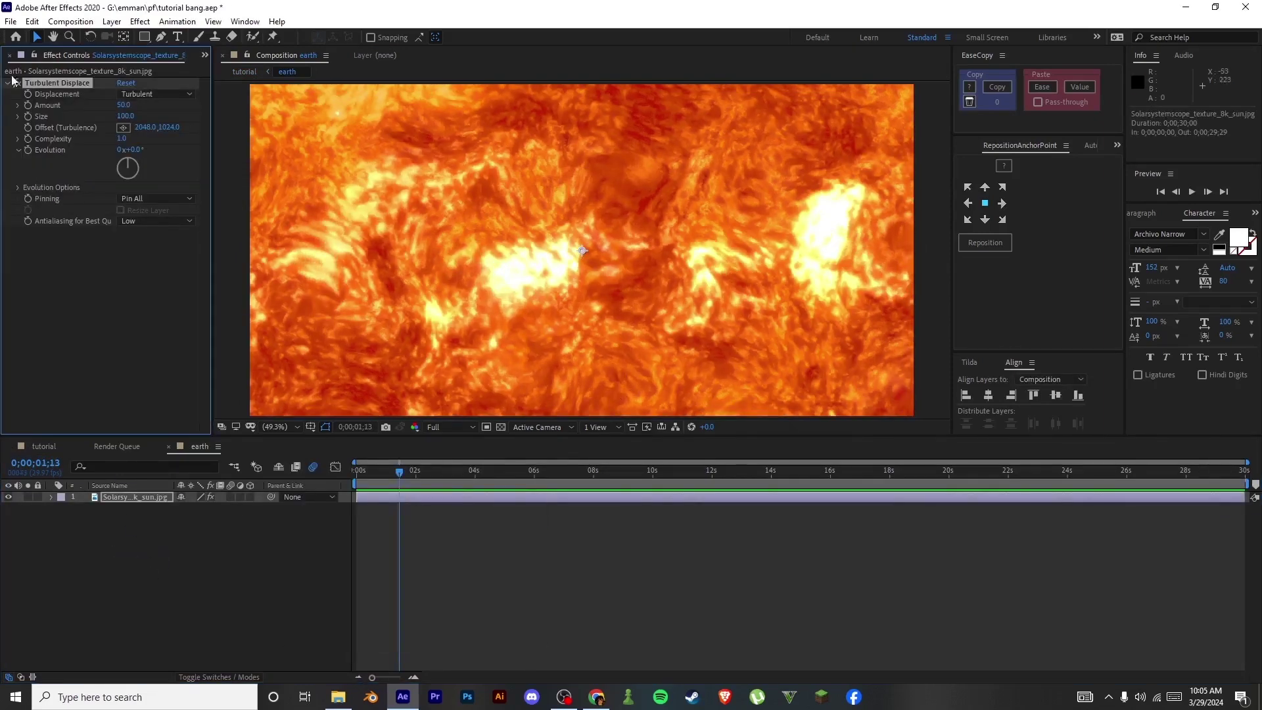
left_click_drag(124, 105, 128, 107)
left_click(127, 105)
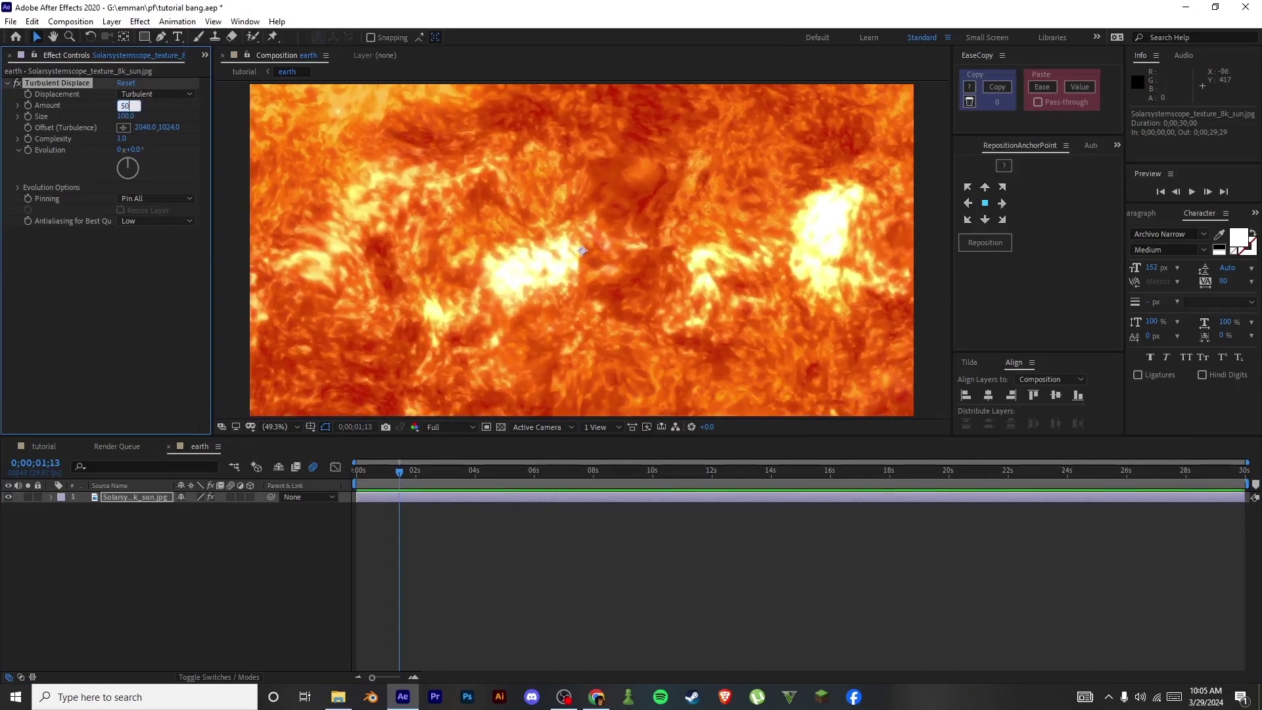
key("Return")
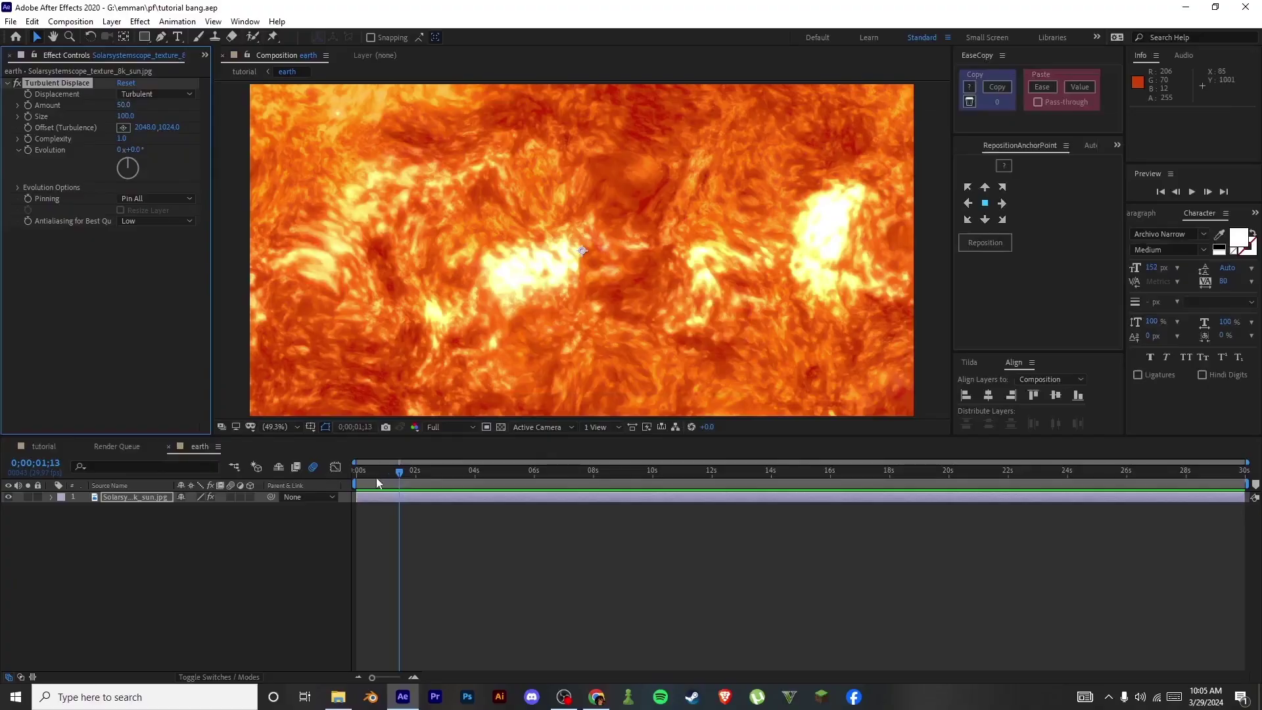
Keyframe the Turbulent Displace evolution from 0 at 0;00;00;00 to 31 revolutions at 0;00;29;29, and preview the motion.
left_click_drag(380, 472, 352, 470)
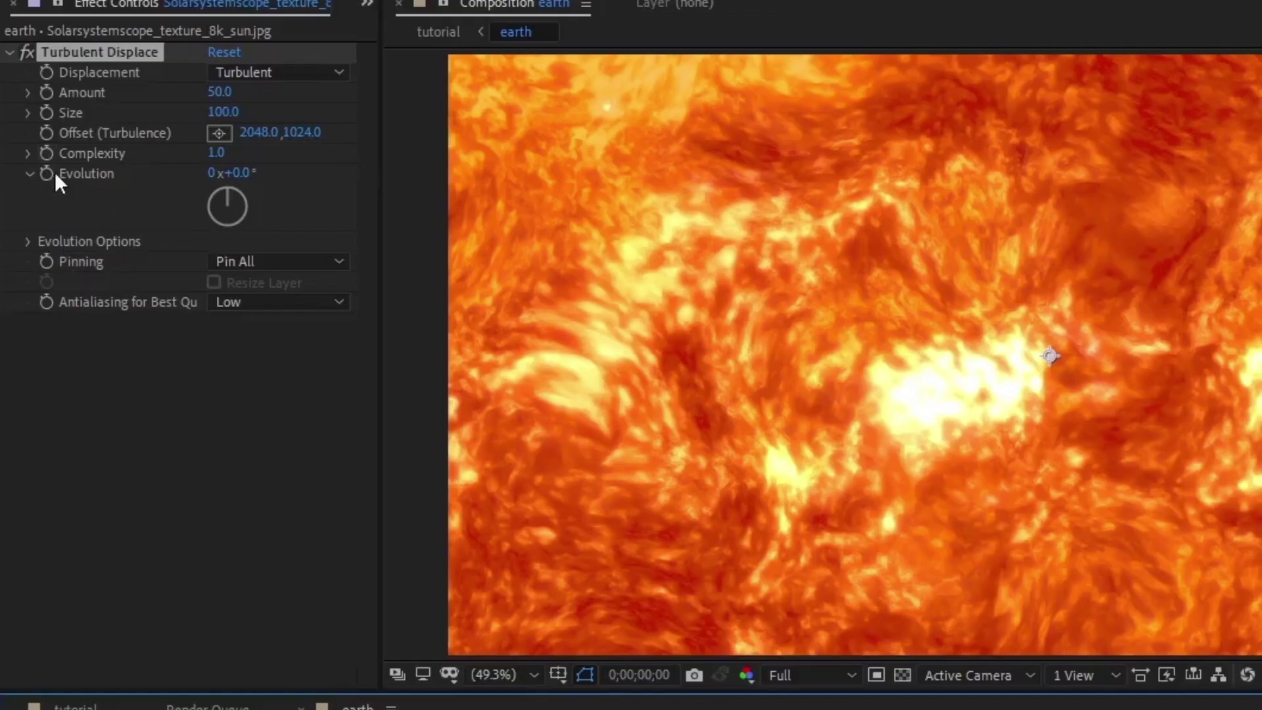
left_click(29, 150)
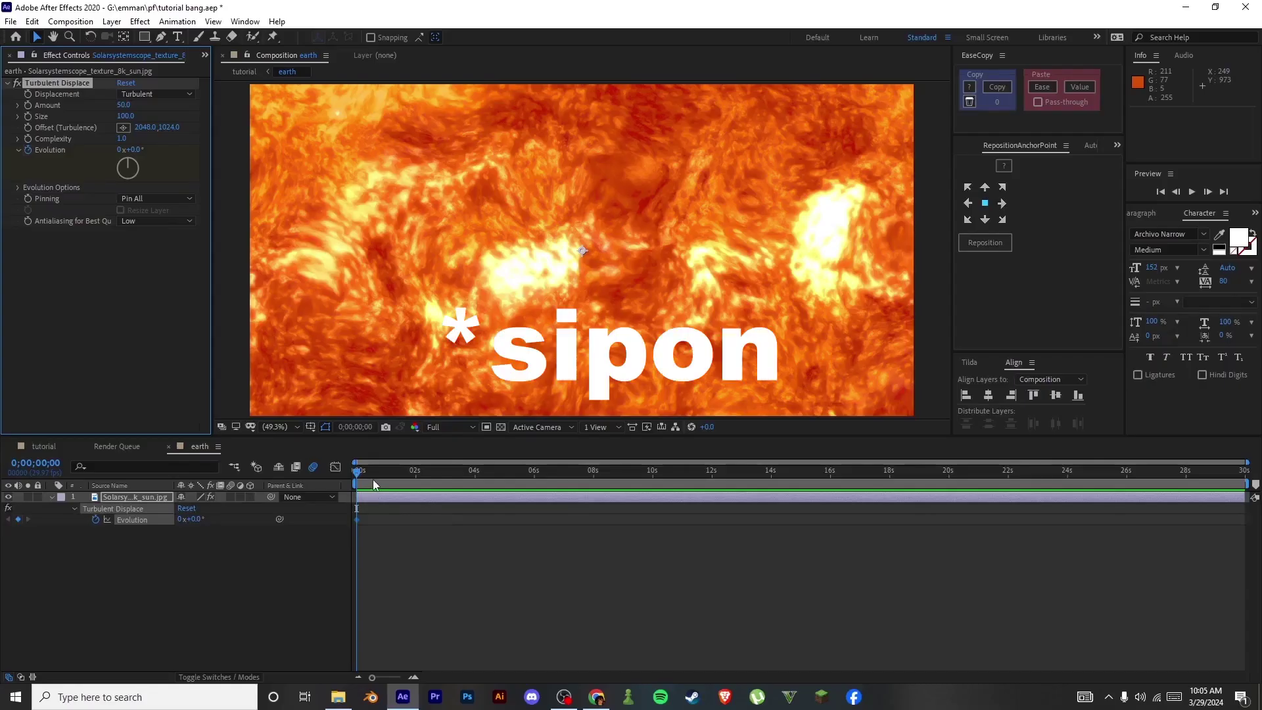
left_click_drag(373, 479, 882, 488)
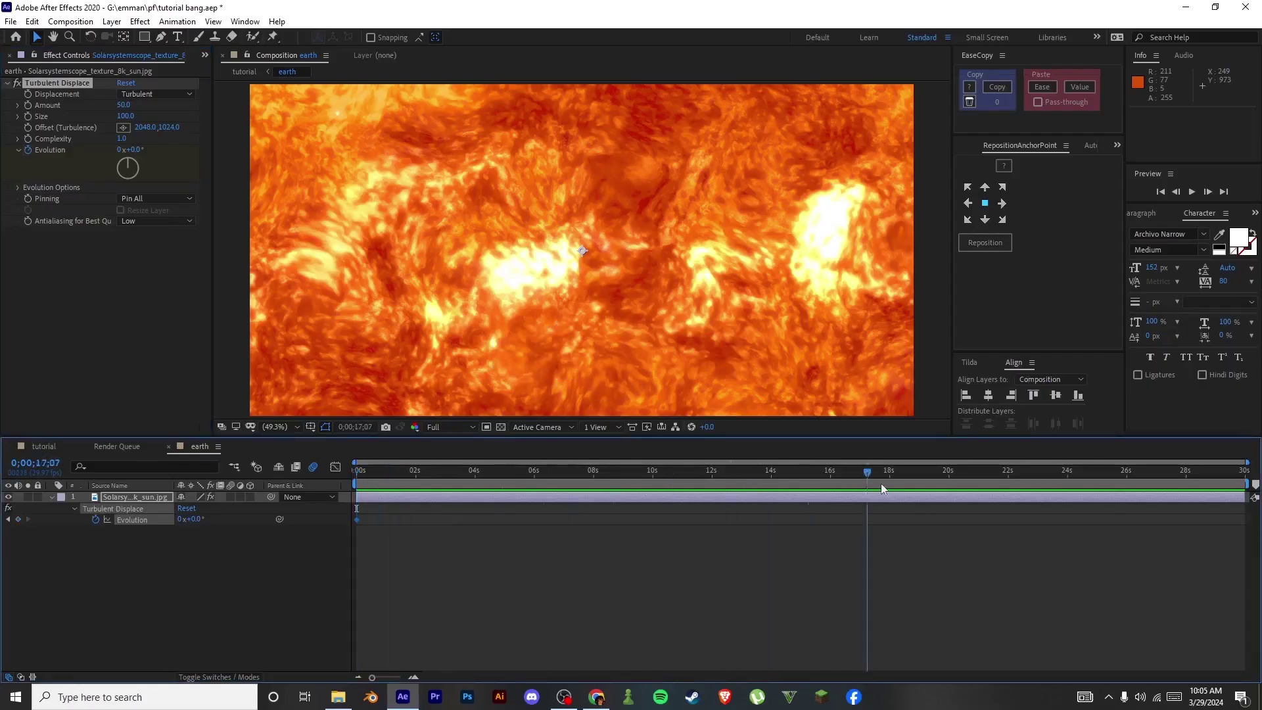
left_click(28, 150)
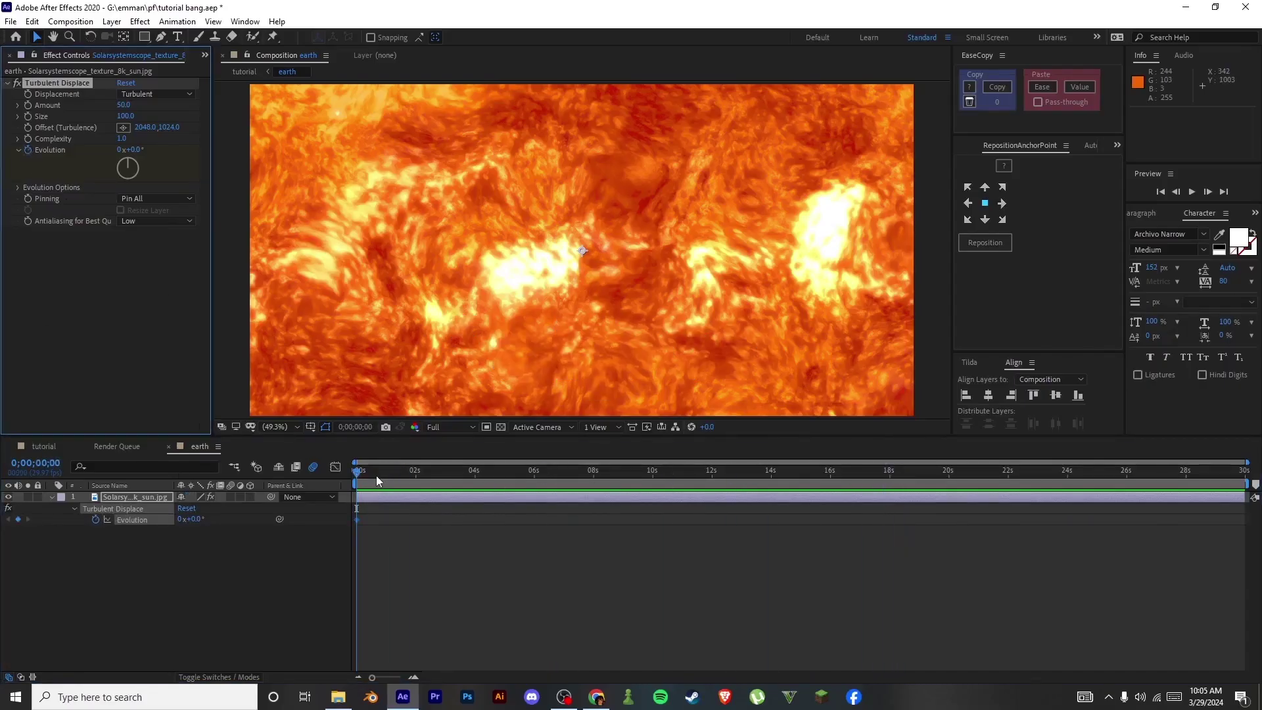
left_click_drag(377, 477, 1259, 485)
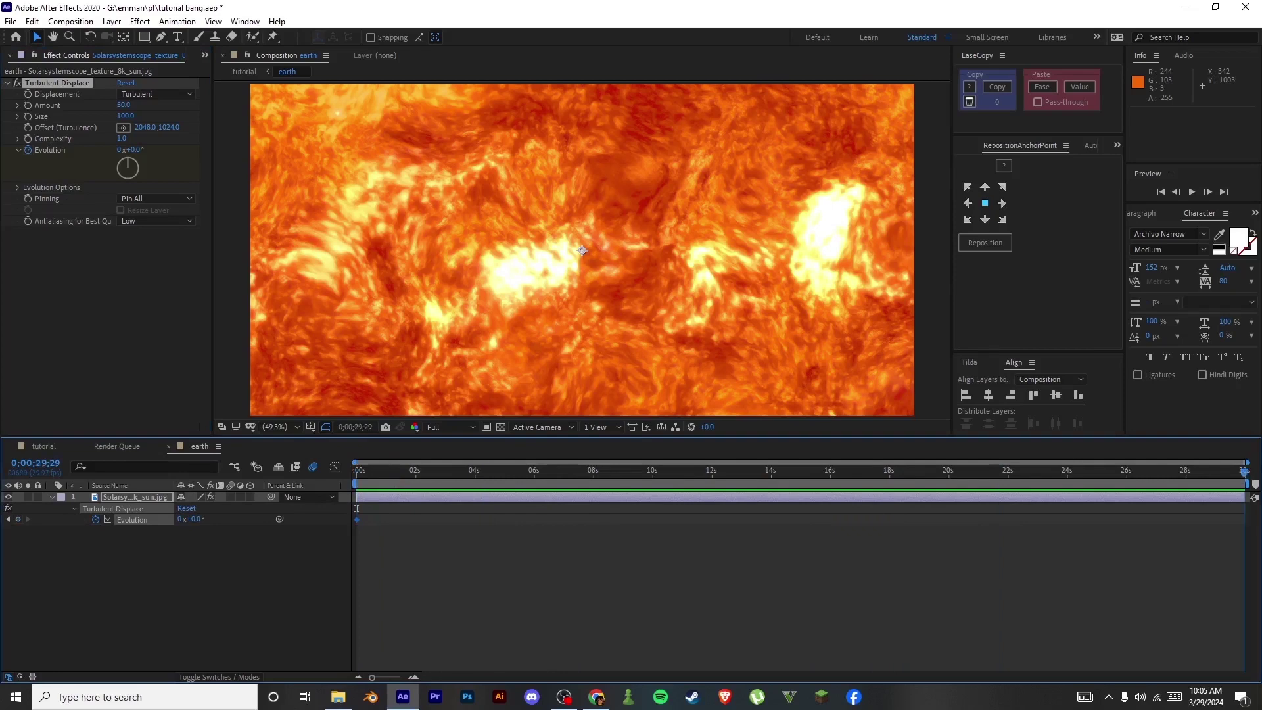
left_click(180, 519)
type("31")
key("Return")
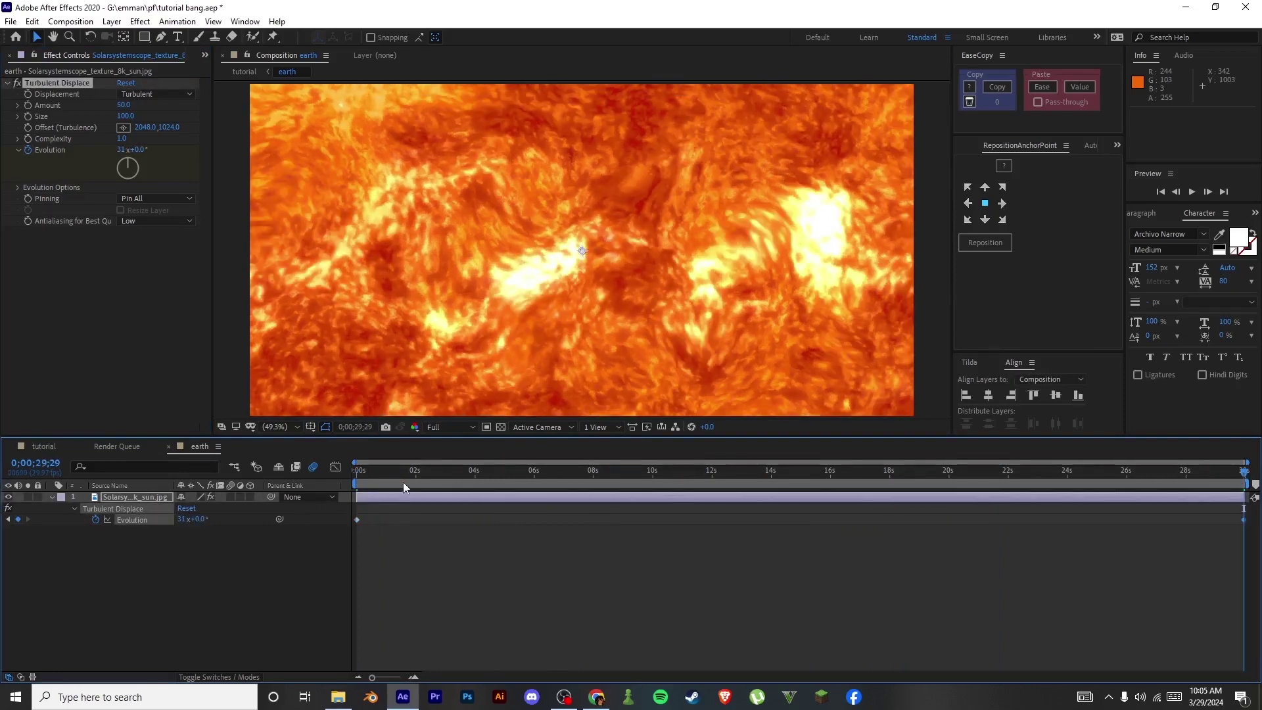
key("space")
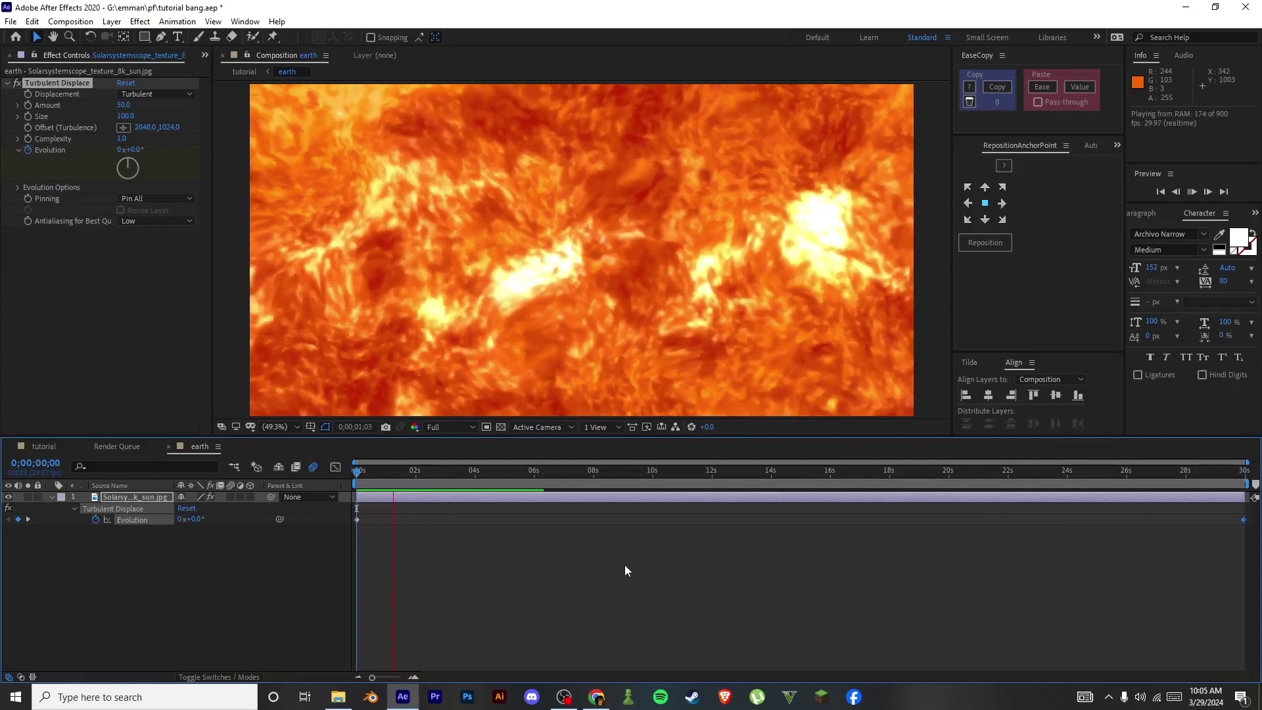
key("space")
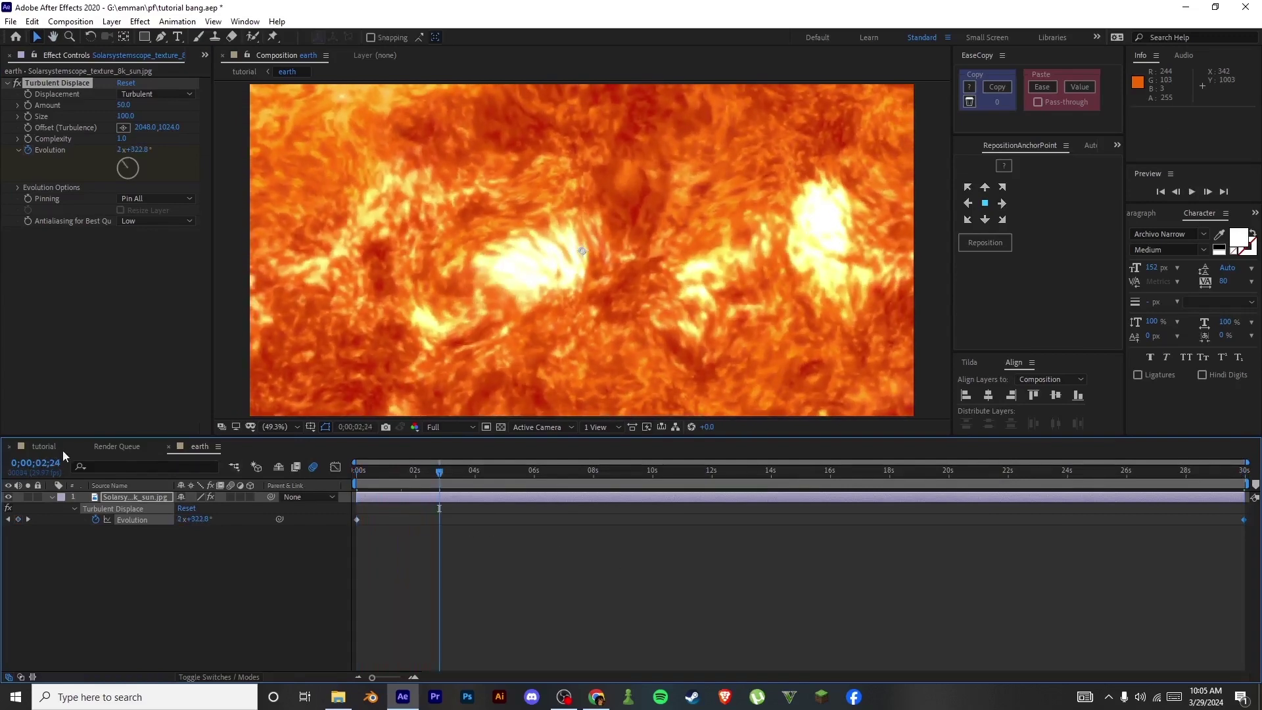
Delete the spot light layer from the tutorial composition.
left_click(63, 450)
left_click(595, 610)
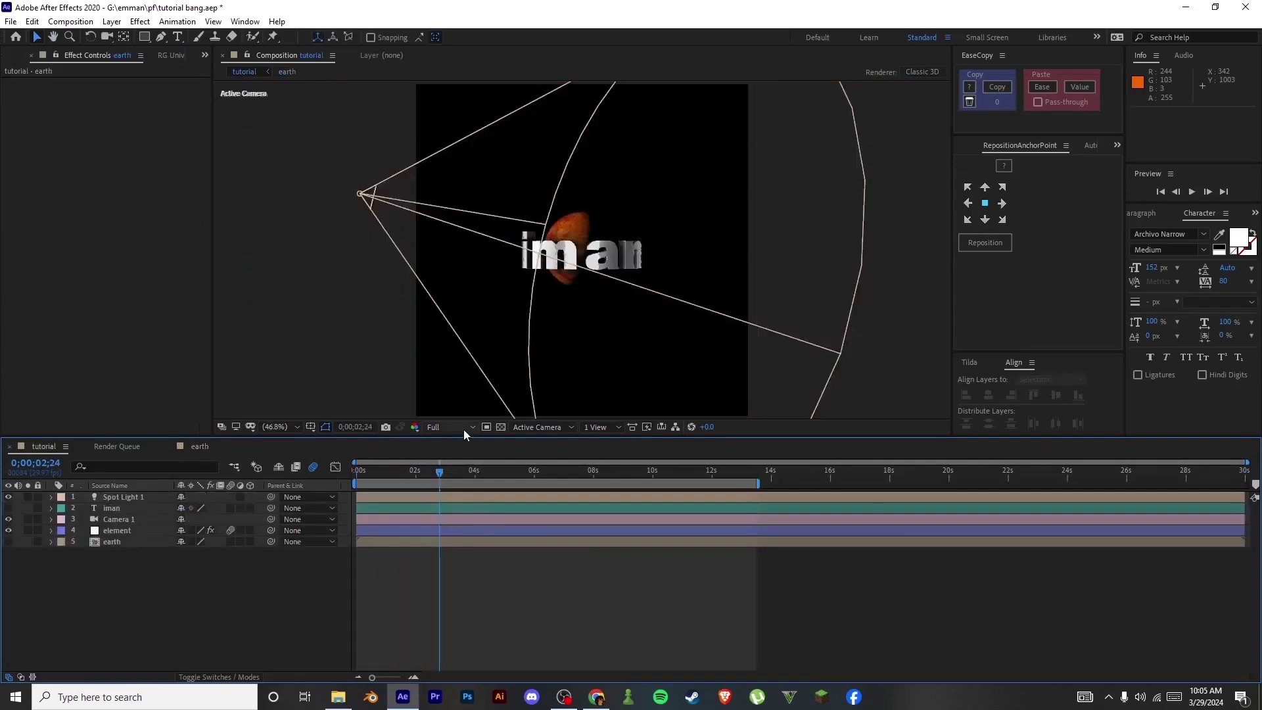
left_click(381, 499)
key("Delete")
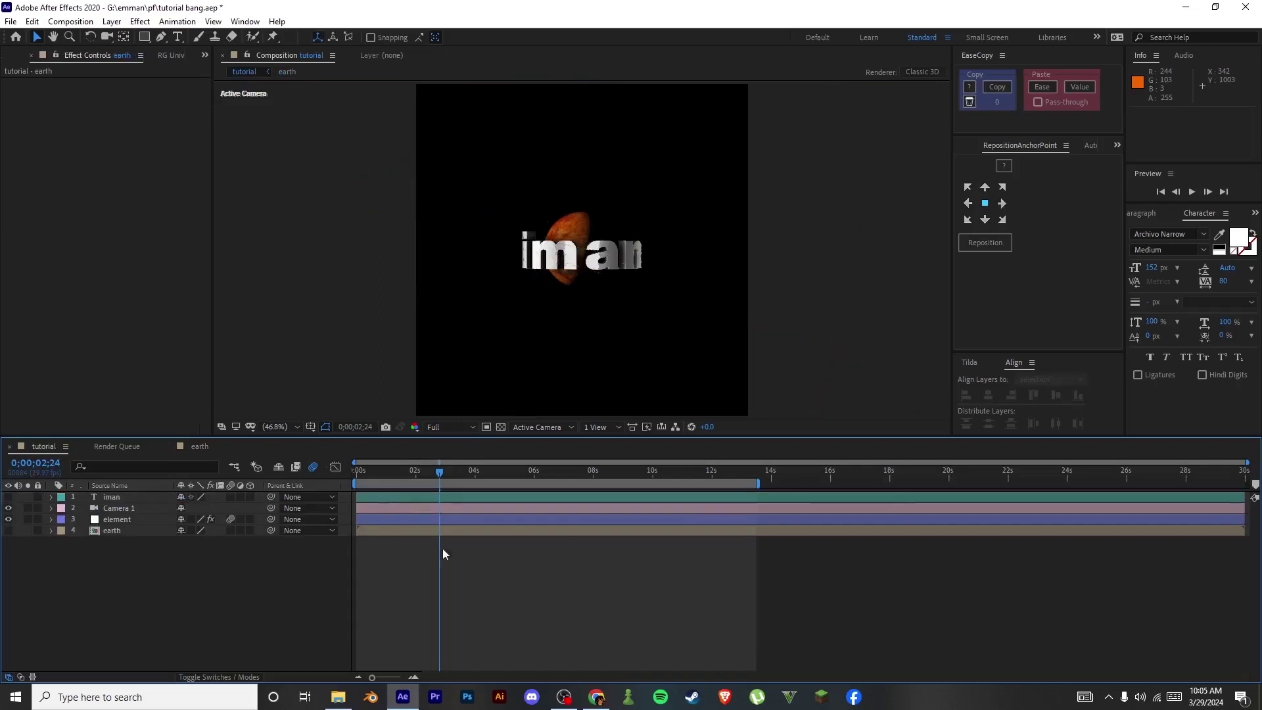
Save the project and set the composition's preview resolution to Quarter.
left_click(454, 526)
key("ctrl+space")
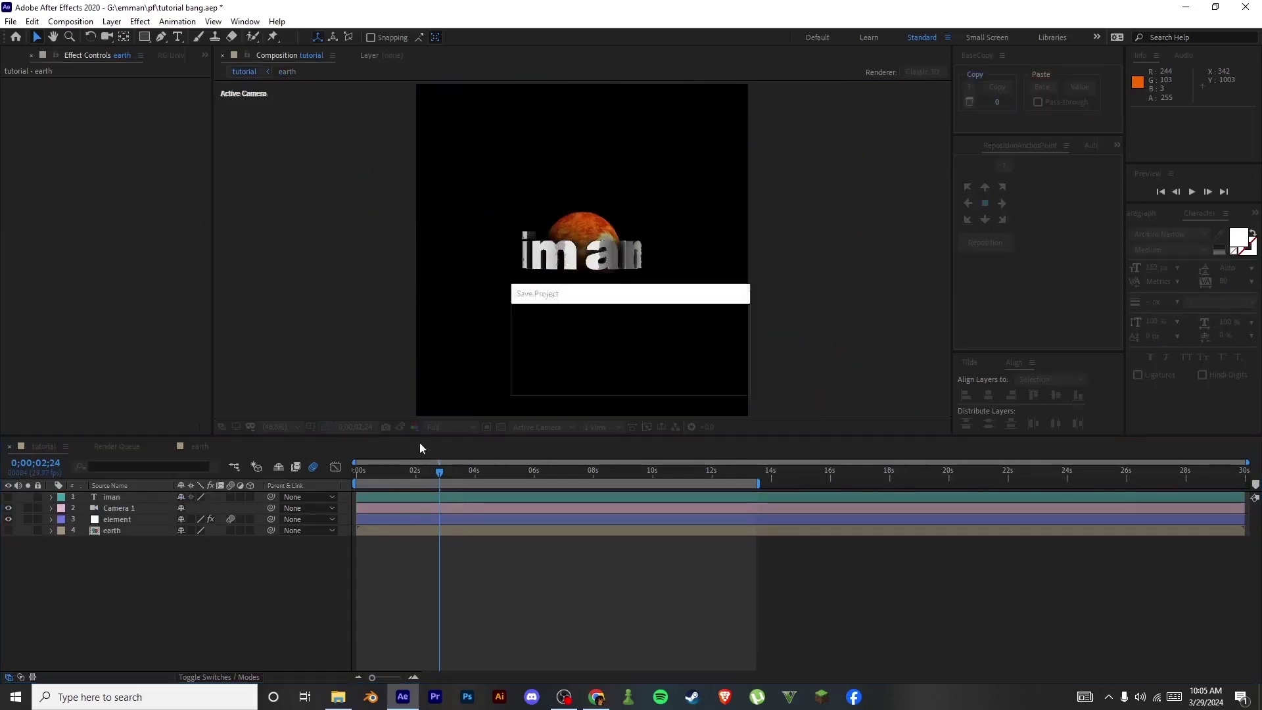
key("Escape")
left_click(443, 428)
left_click(450, 501)
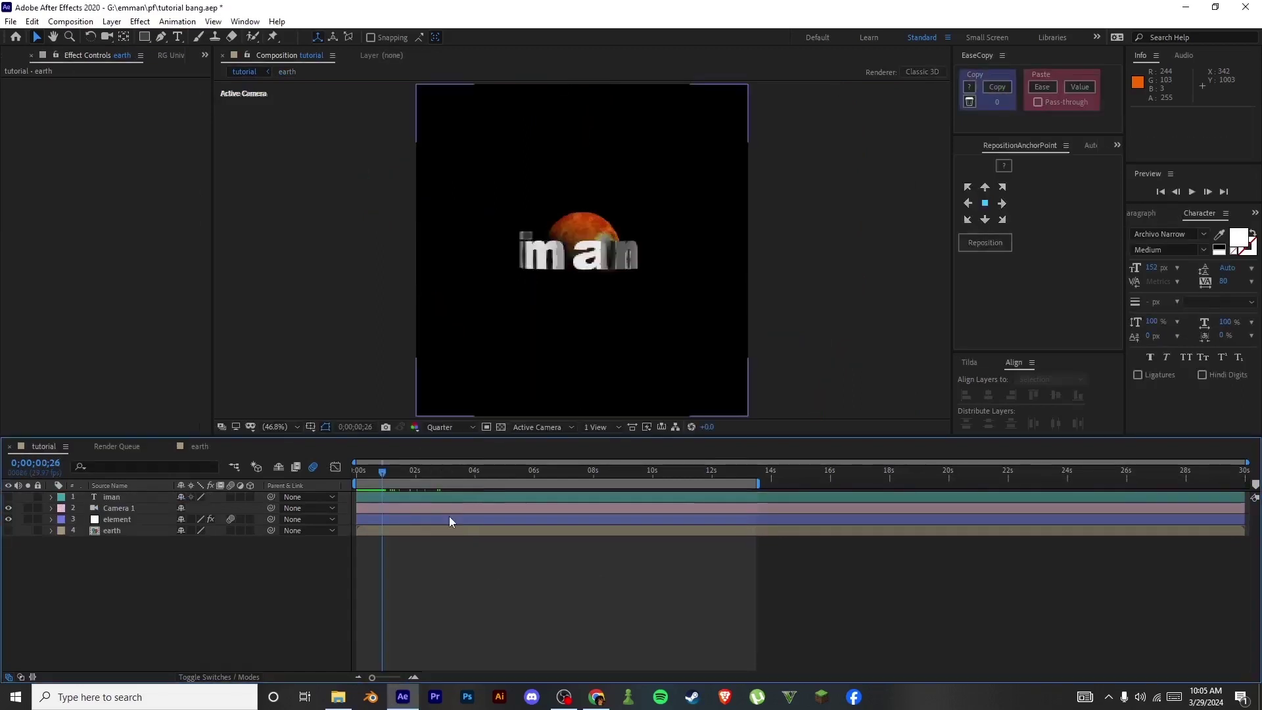
Set Add Lighting to 100 Ambient in the Lighting render settings of the element layer's Element effect.
left_click(451, 520)
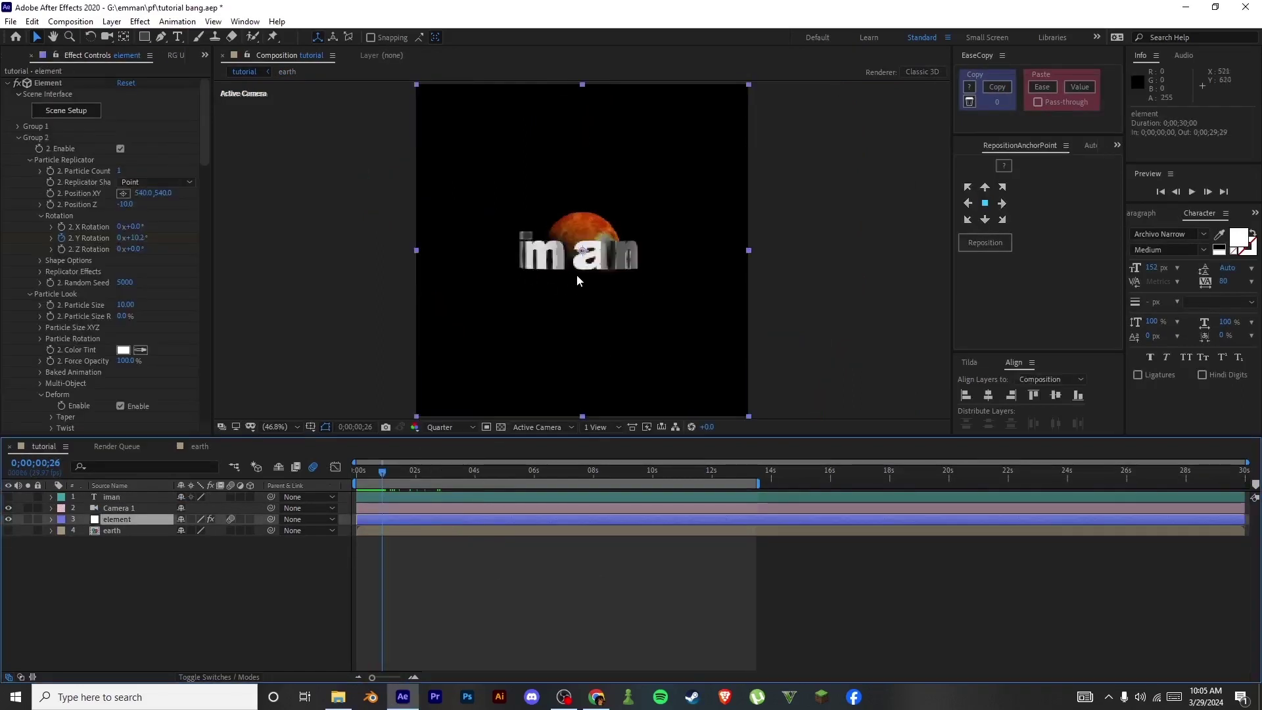
left_click_drag(192, 180, 203, 387)
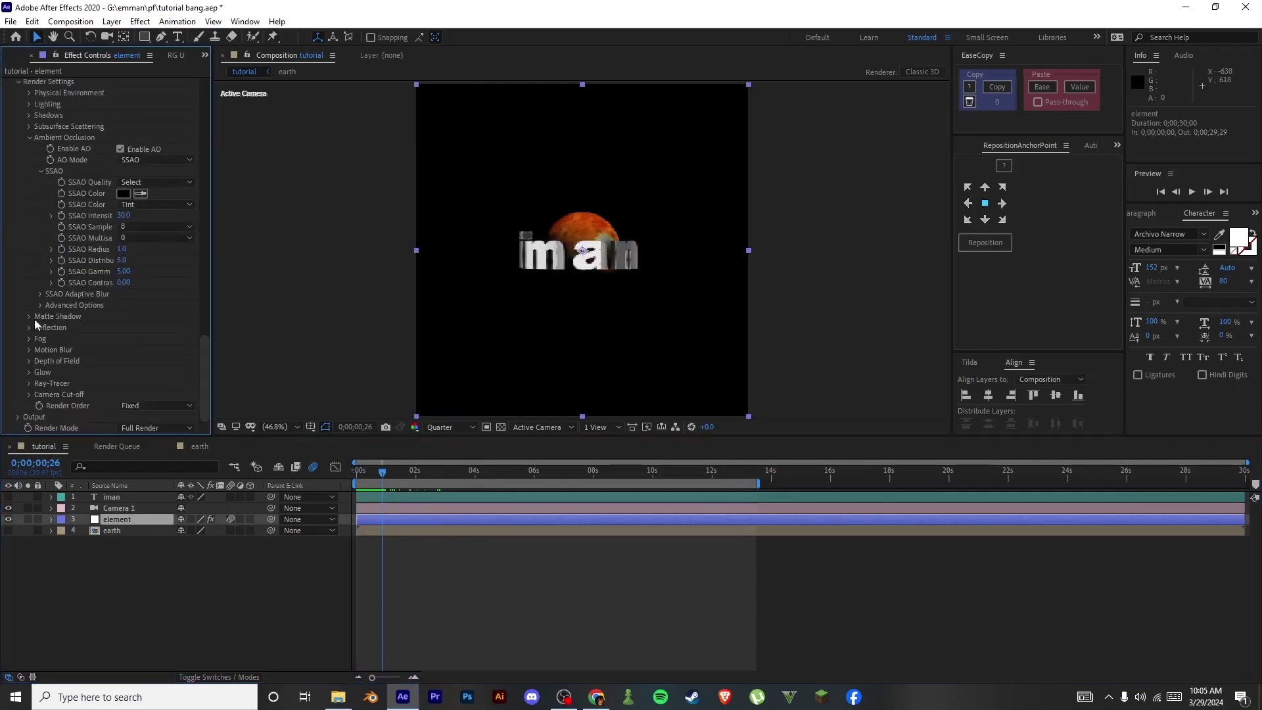
scroll(33, 296, "up", 3)
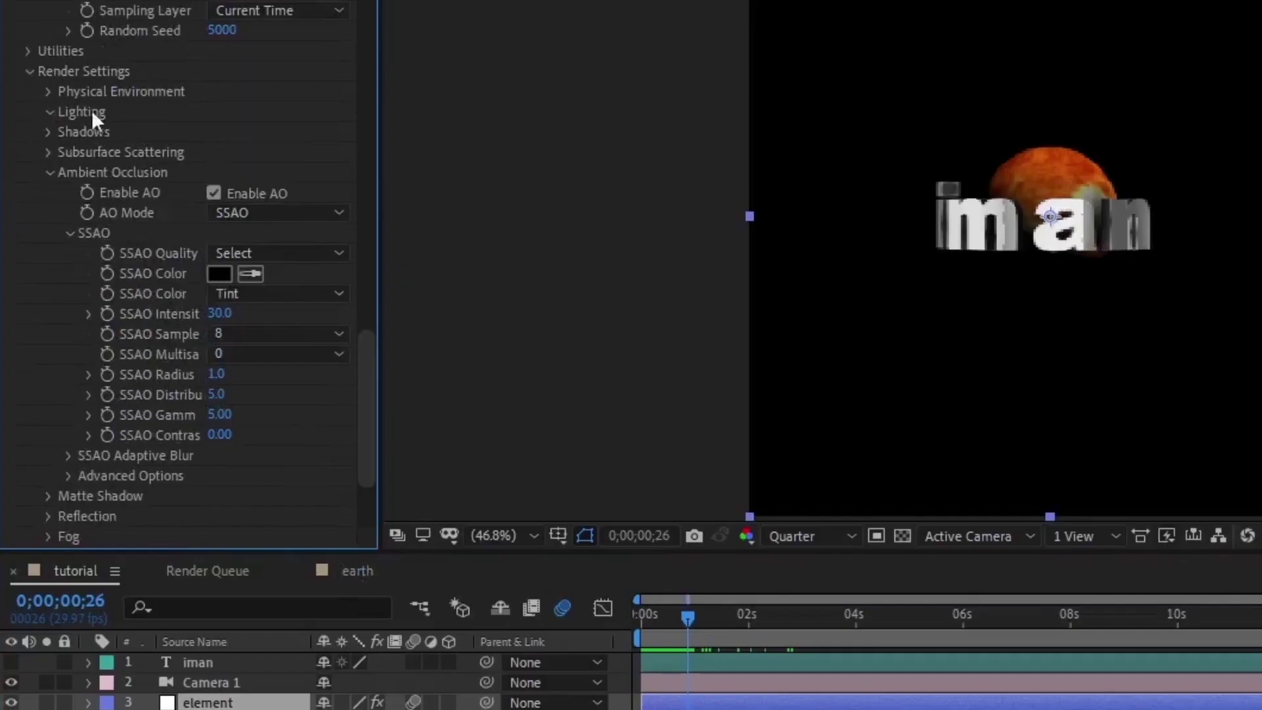
left_click(32, 193)
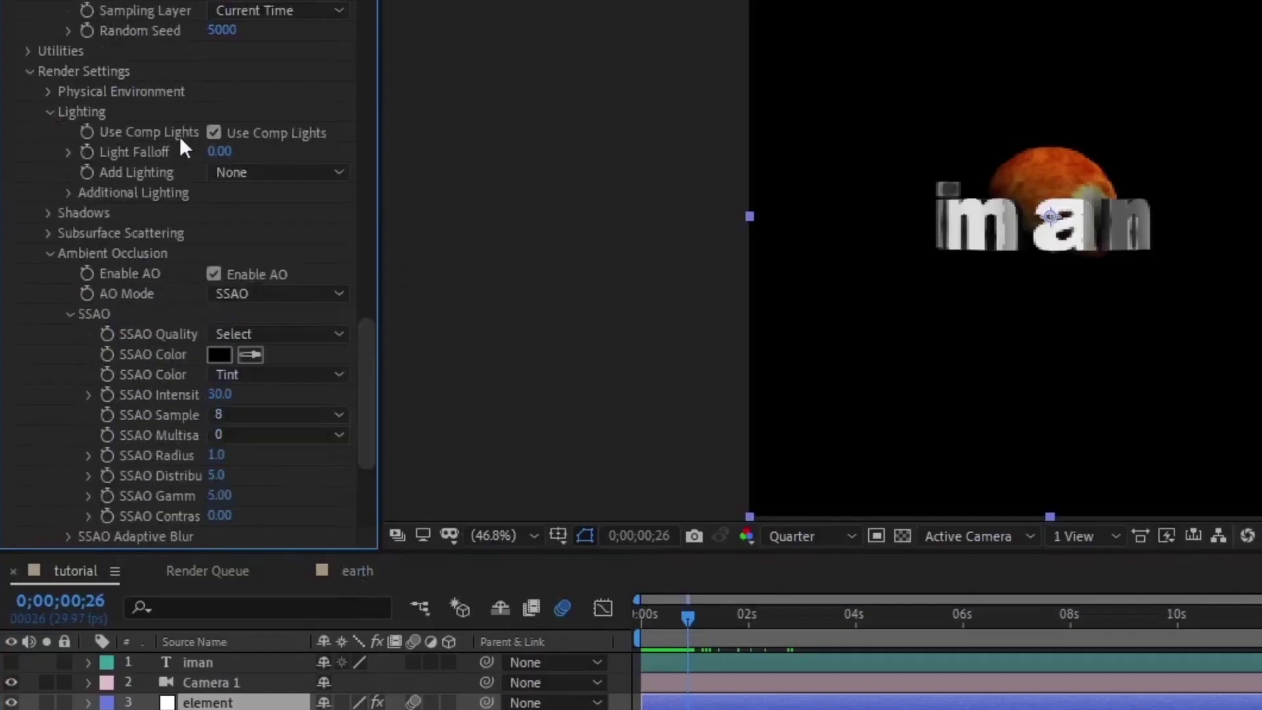
left_click(260, 172)
left_click(269, 690)
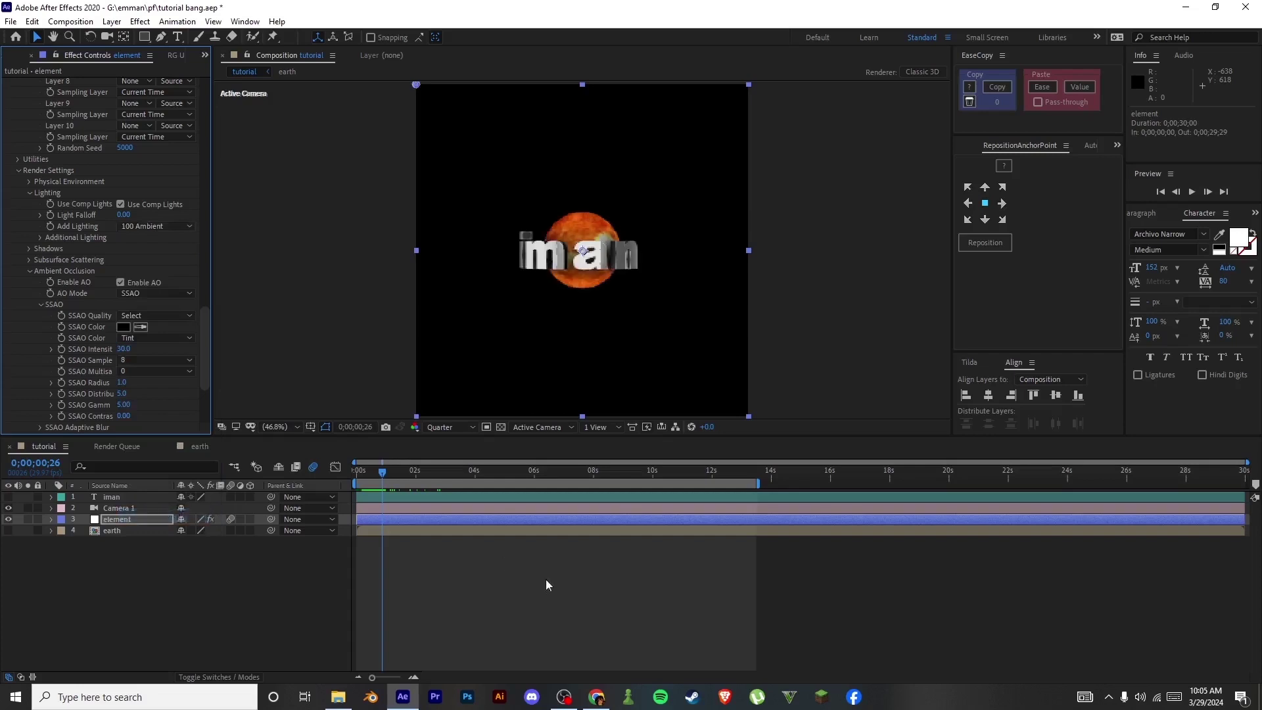
Preview the tutorial composition to check the sun's ambient lighting behind the rotating text.
left_click(496, 535)
mouse_move(430, 469)
left_mouse_down()
mouse_move(414, 478)
mouse_move(451, 480)
left_mouse_up()
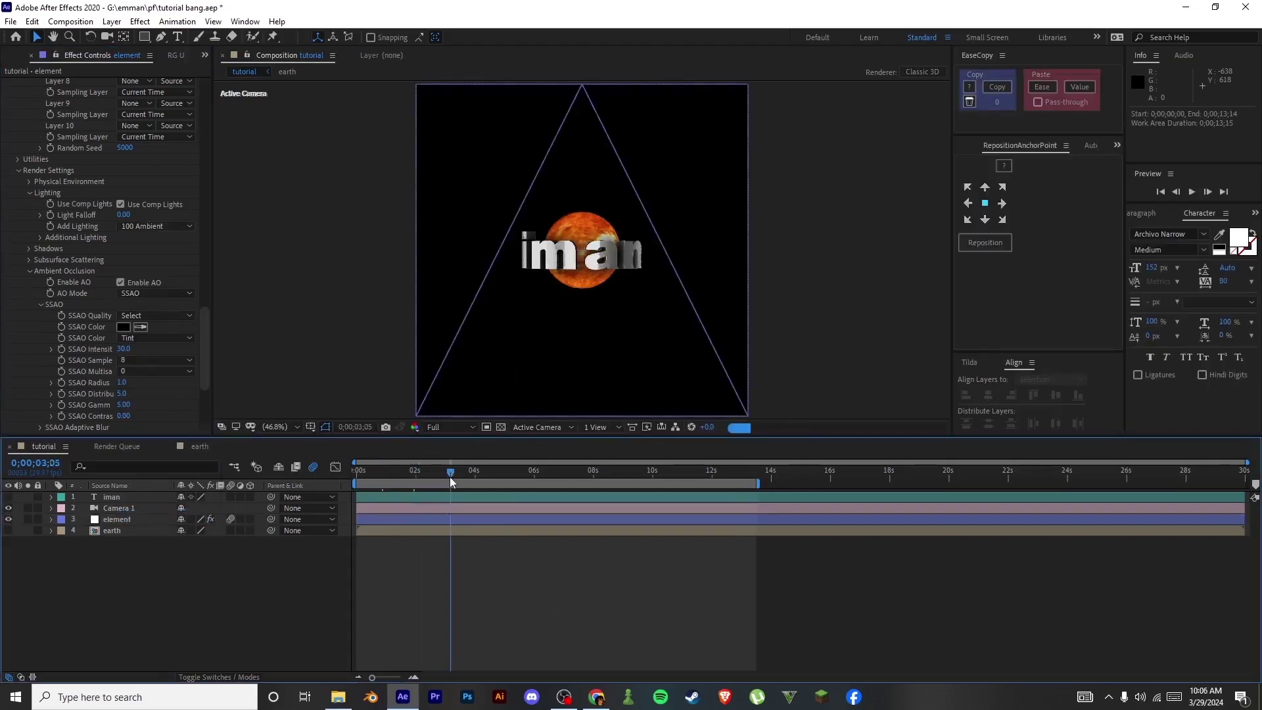
key("space")
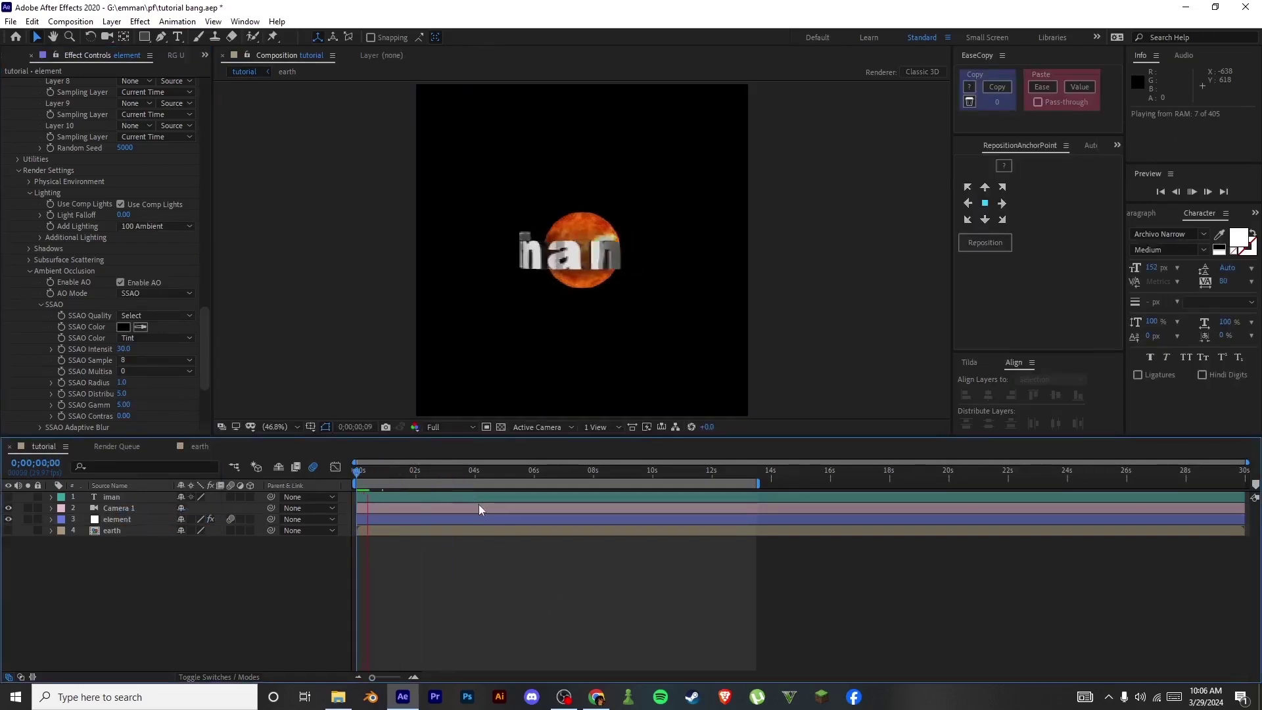
key("space")
Apply the Deep Glow effect to the element layer.
left_click(416, 521)
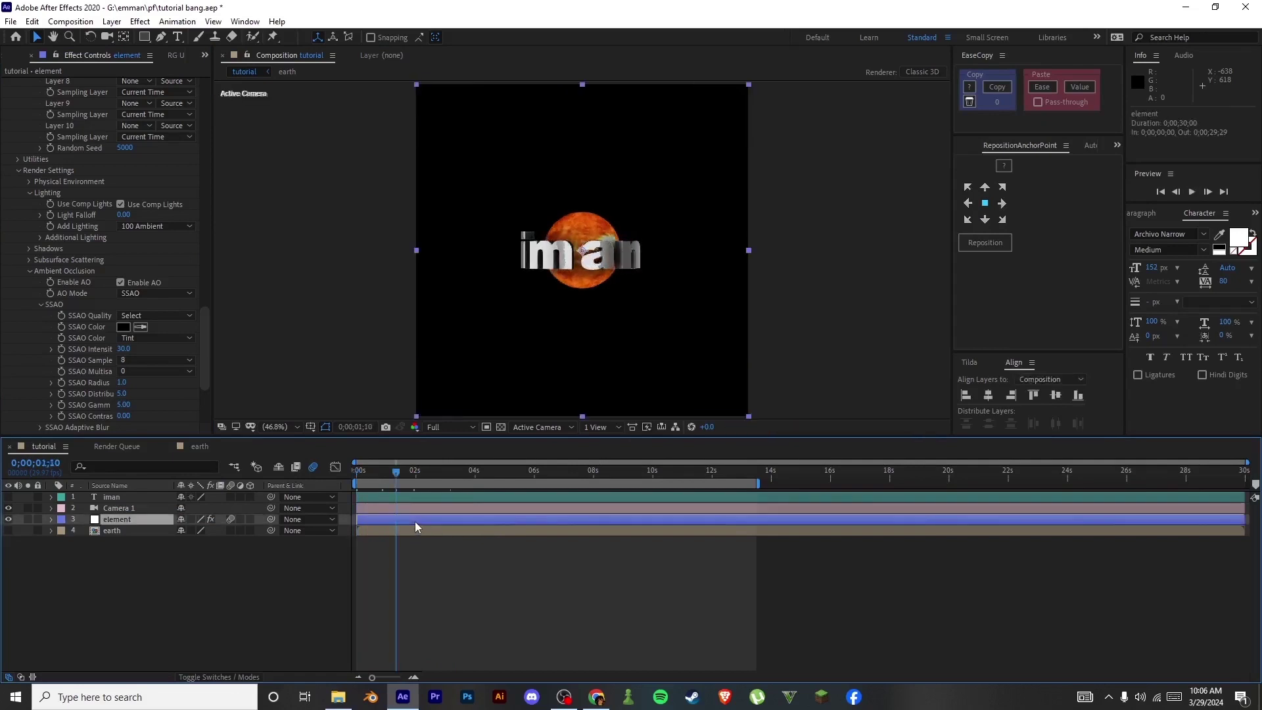
key("ctrl+space")
type("dee")
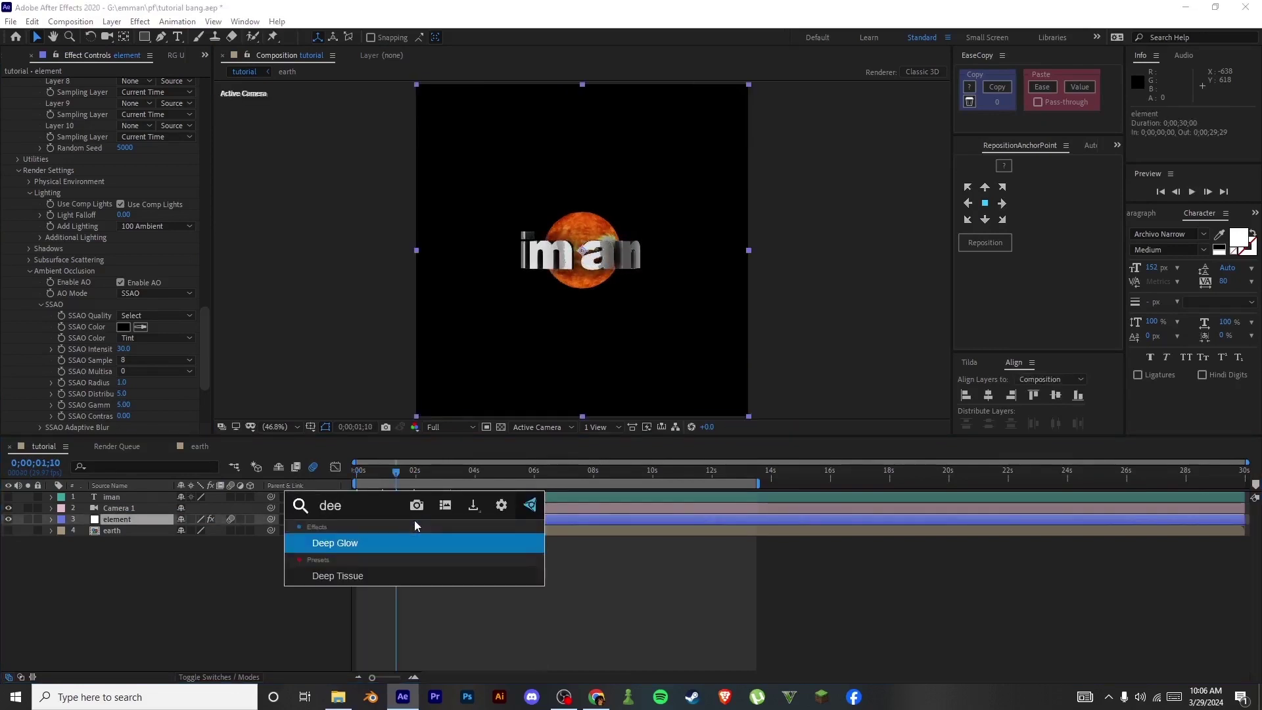
key("Return")
left_click(399, 474)
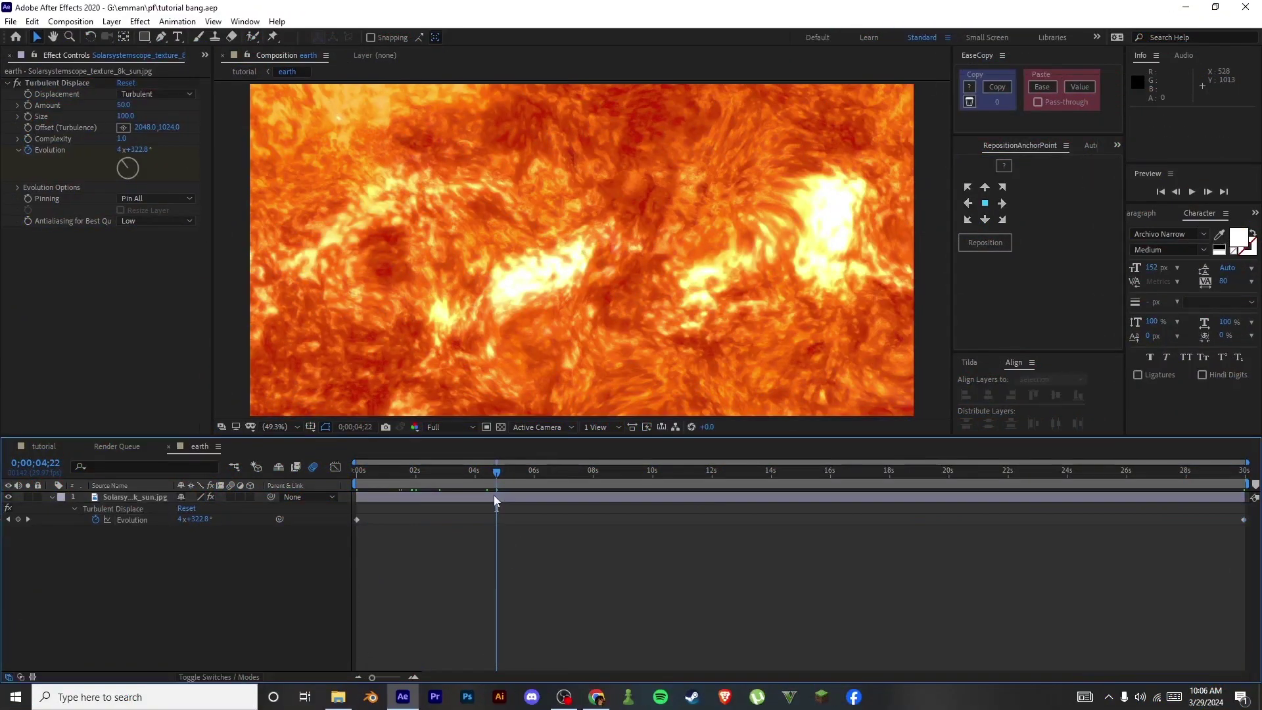
Apply the Tint effect to the lower sun texture layer in the earth composition, mapping it to black and white.
left_click_drag(501, 474, 476, 530)
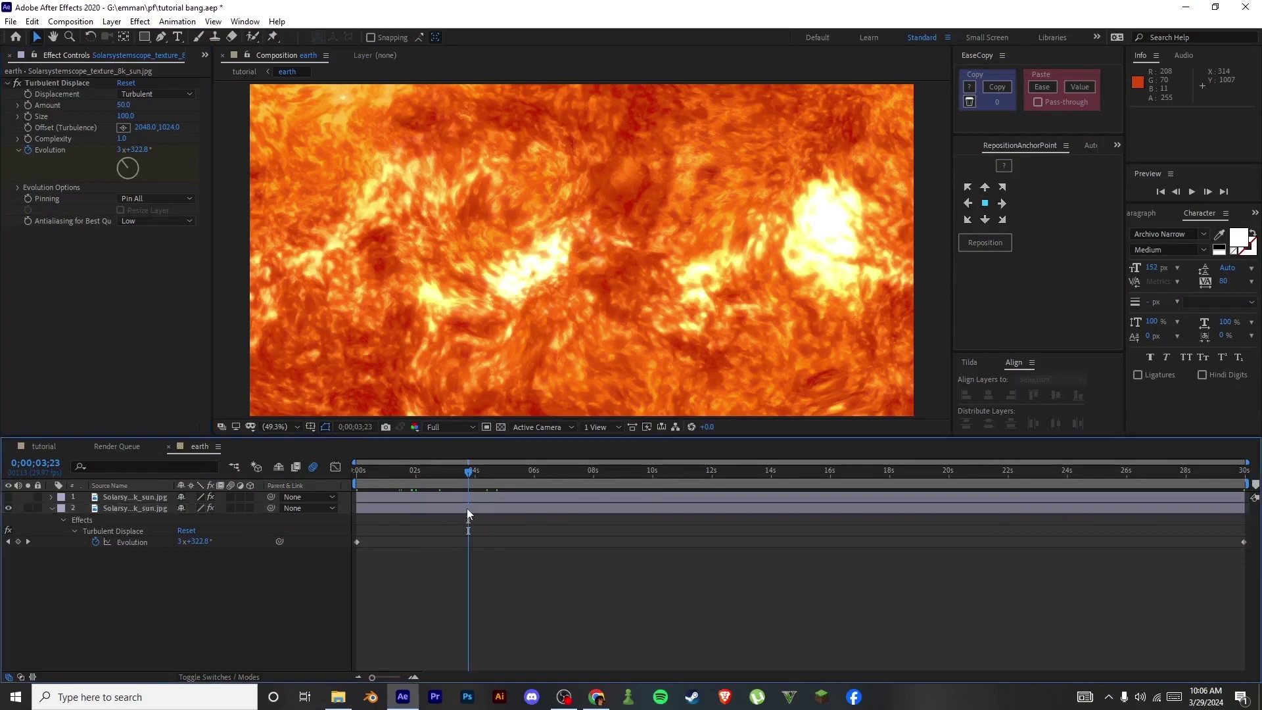
left_click(467, 507)
key("ctrl+space")
type("tin")
key("Return")
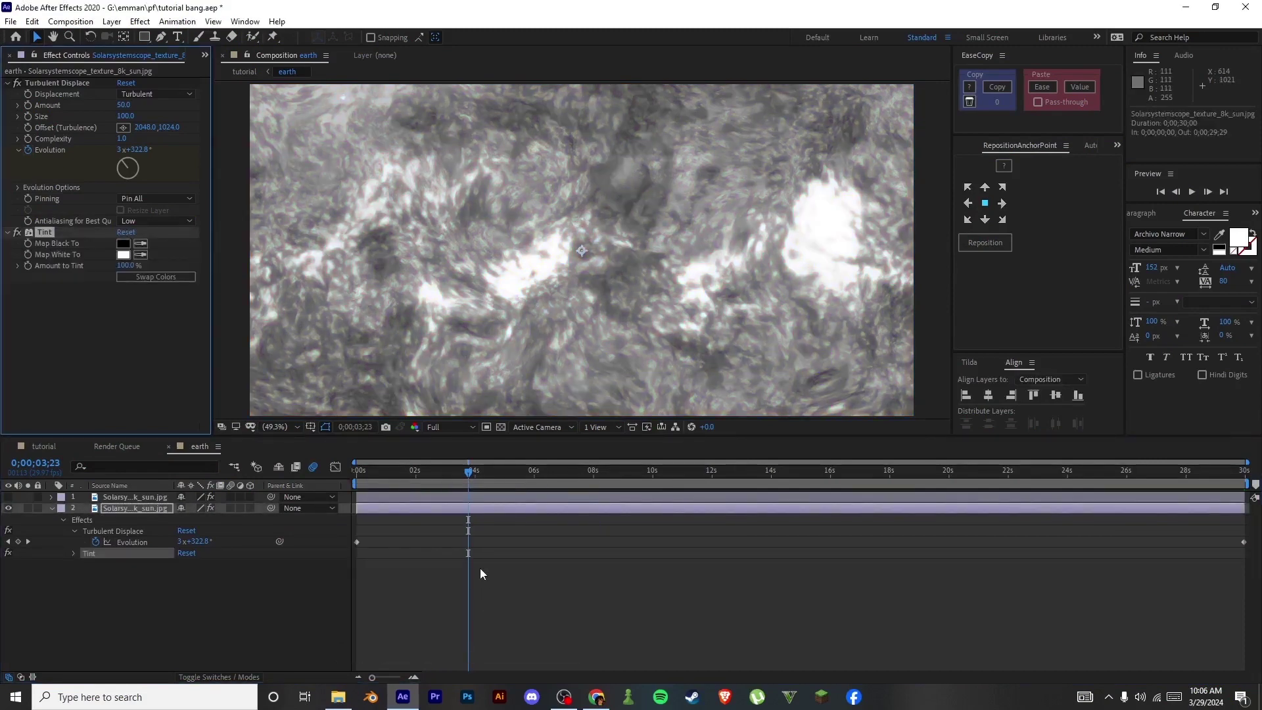
Apply the Exposure effect to the tinted sun layer and lower its exposure to about -1.92.
key("ctrl+space")
type("exp")
key("Return")
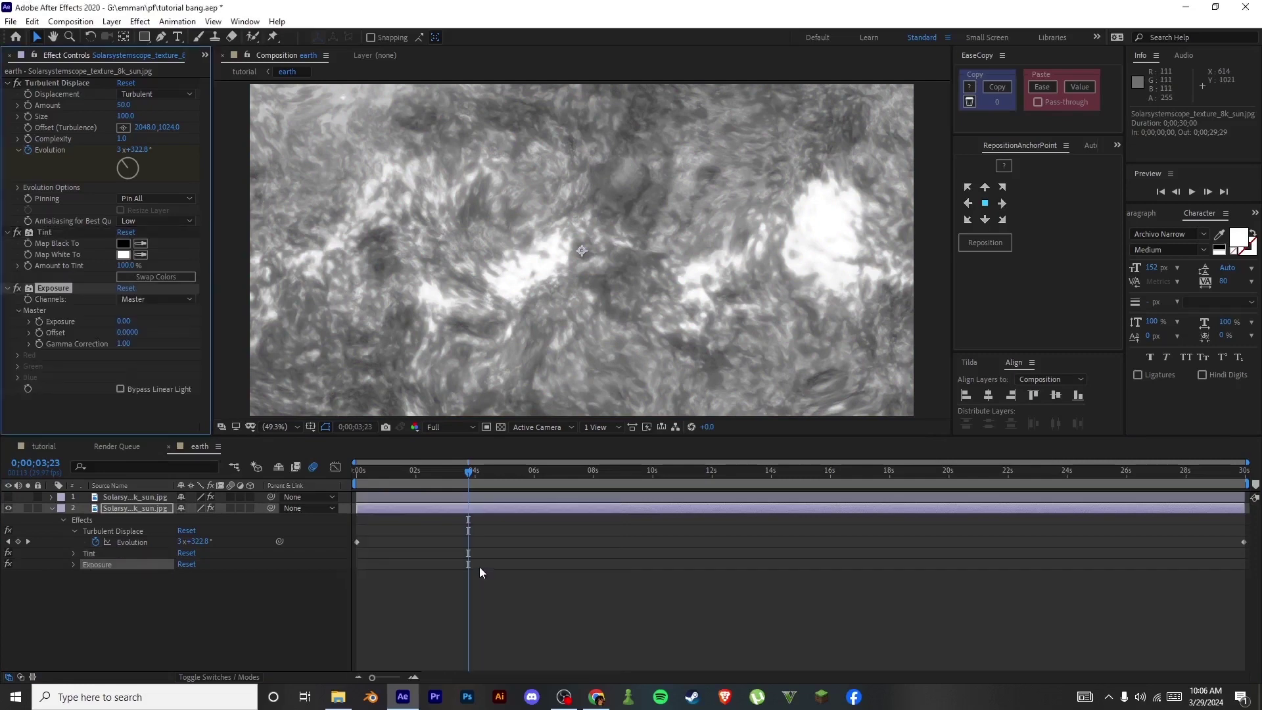
left_click_drag(127, 321, 3, 319)
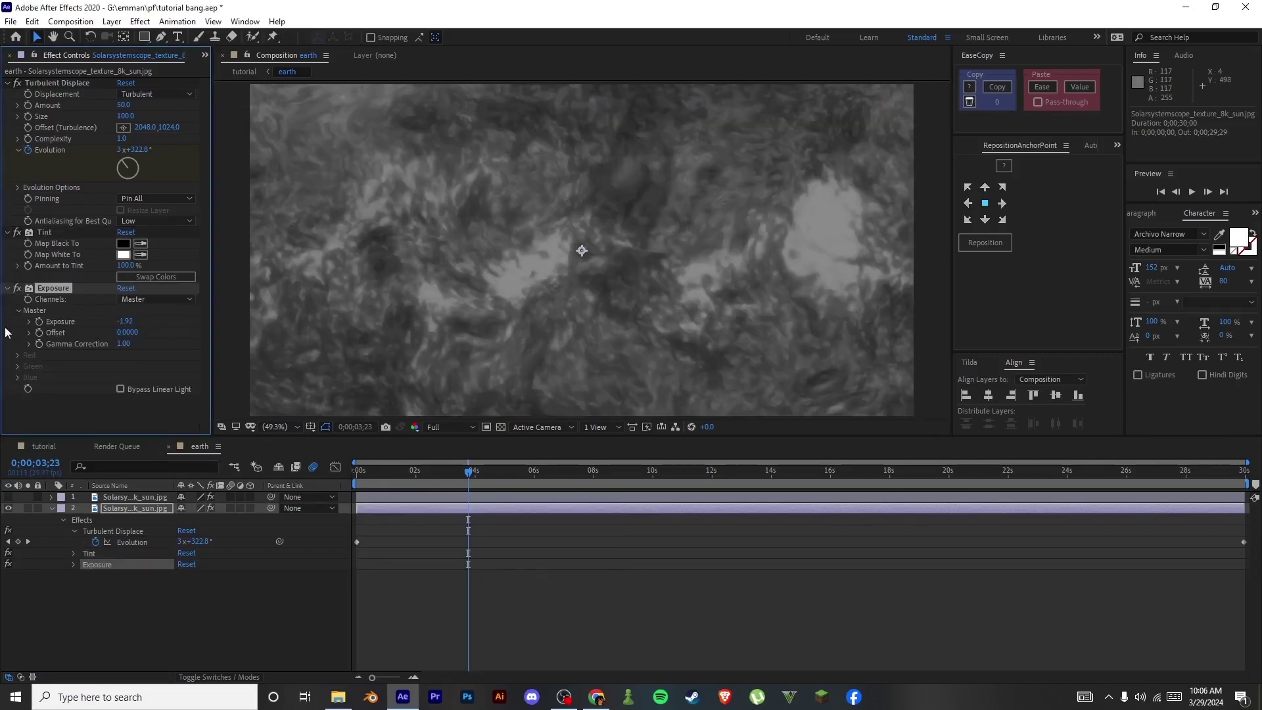
Make the upper sun texture layer in the earth composition visible and apply the Luma Key effect to it.
key("ctrl+space")
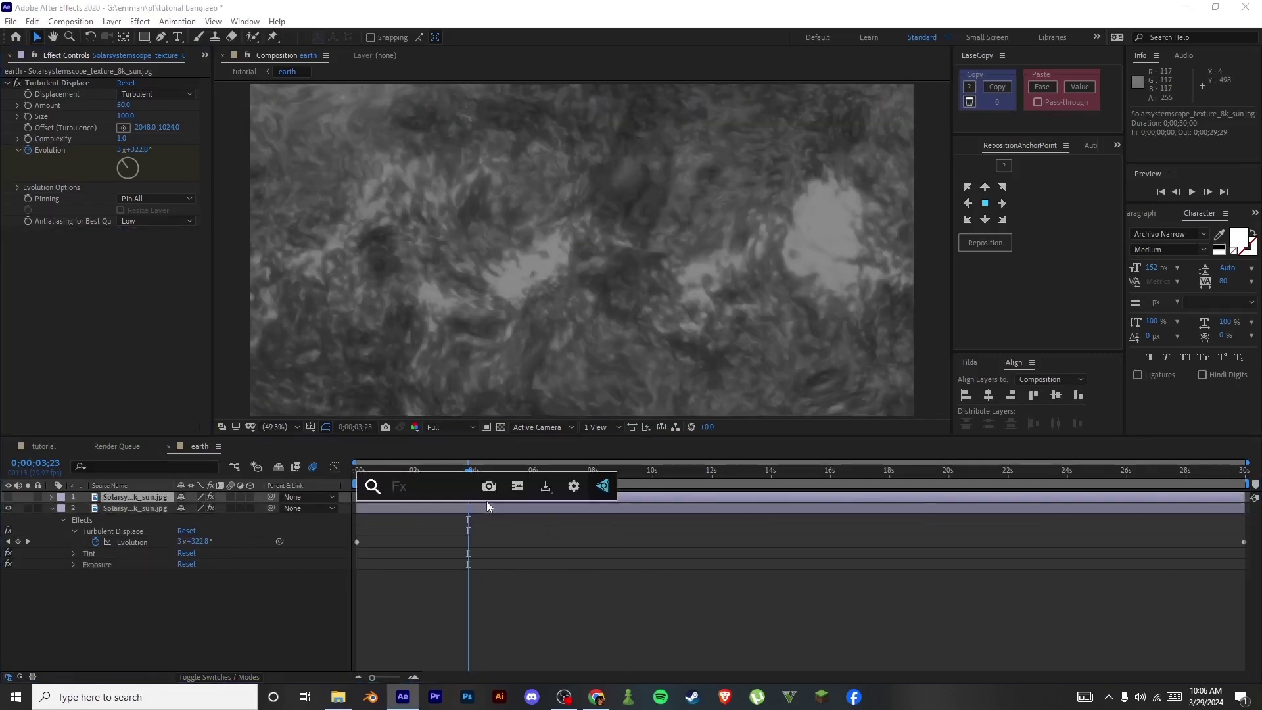
left_click(530, 589)
left_click(452, 495)
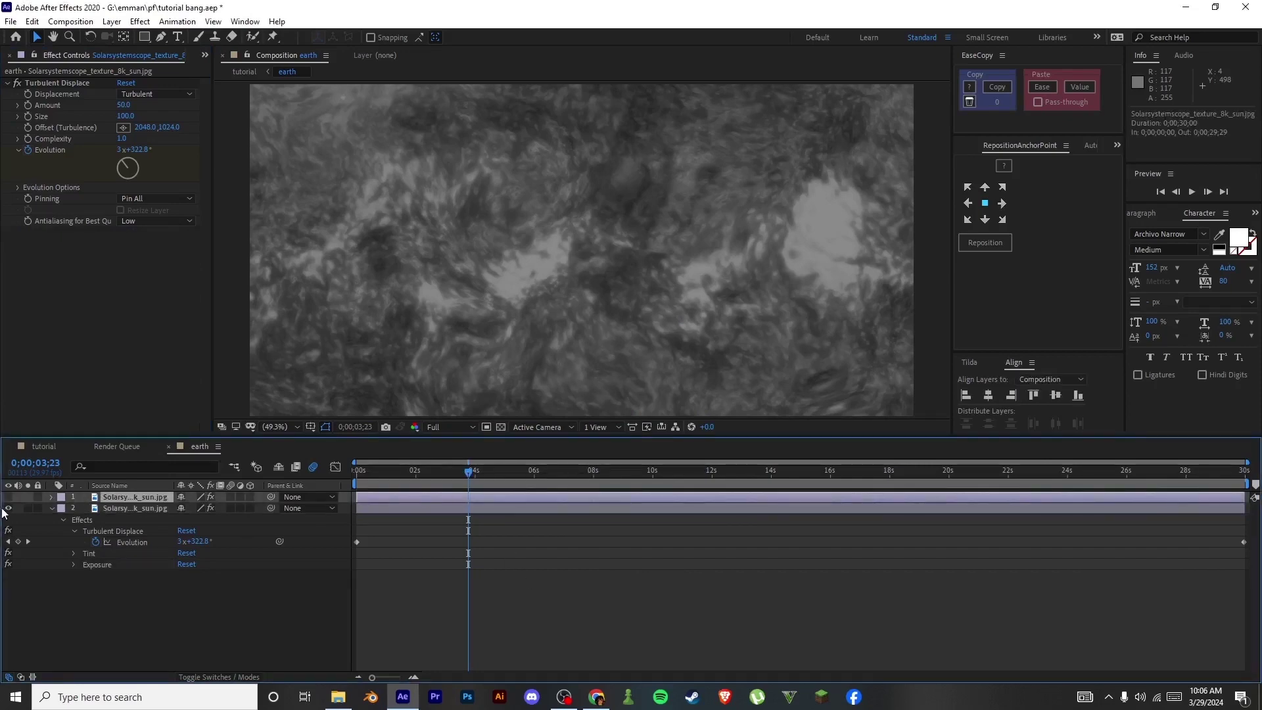
left_click(8, 497)
left_click(475, 496)
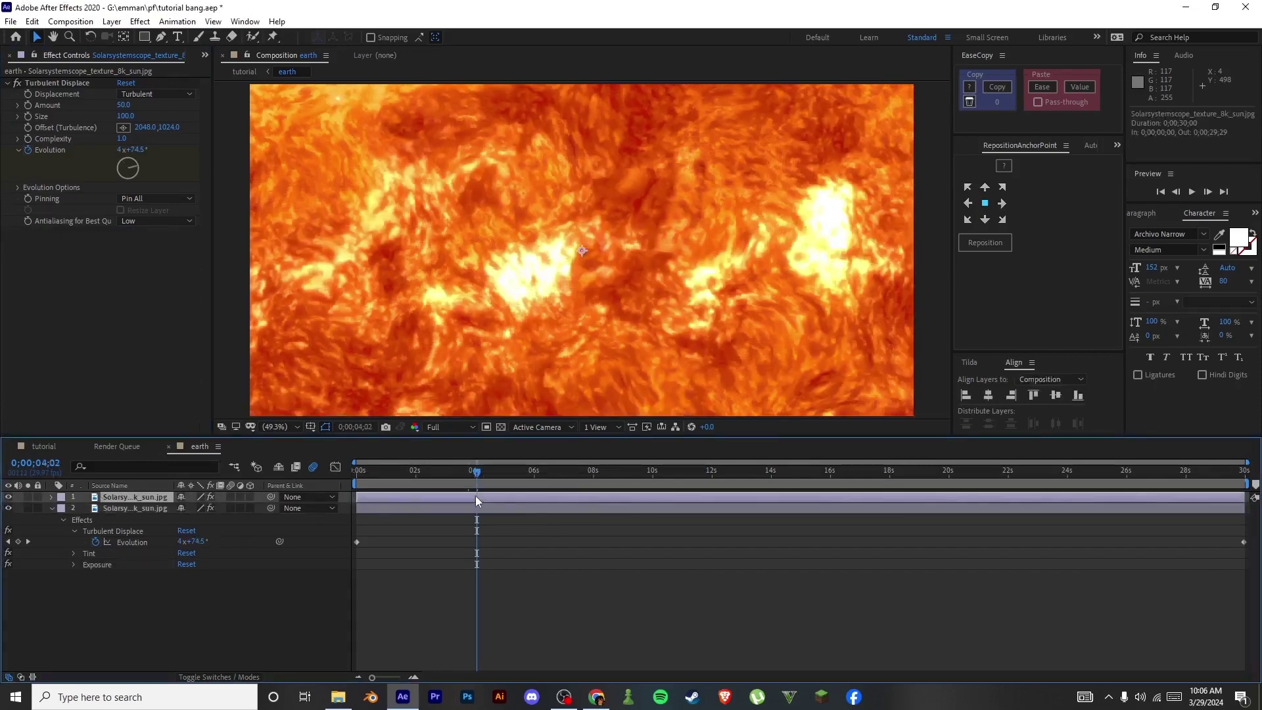
key("ctrl+space")
type("luma")
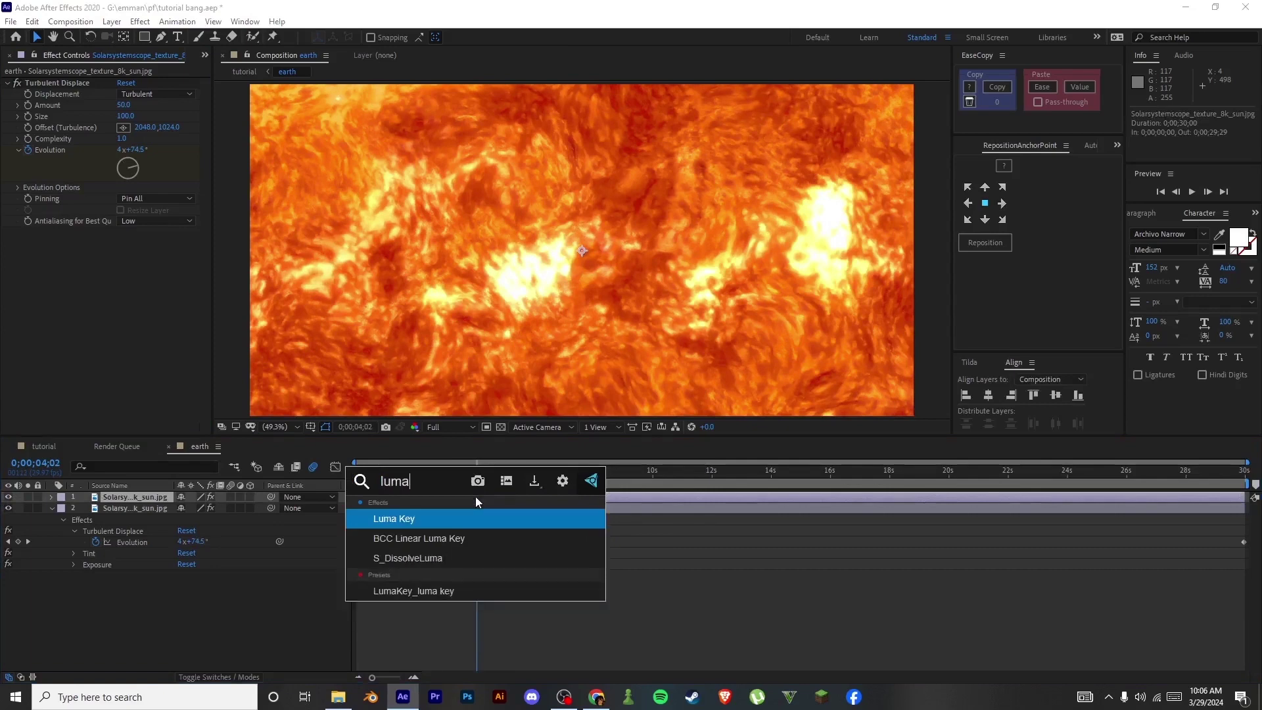
key("Return")
Keep the Luma Key type at Key Out Brighter and keyframe its threshold at 255 at 0;00;03;17.
left_click(157, 243)
left_click(156, 249)
left_click(157, 247)
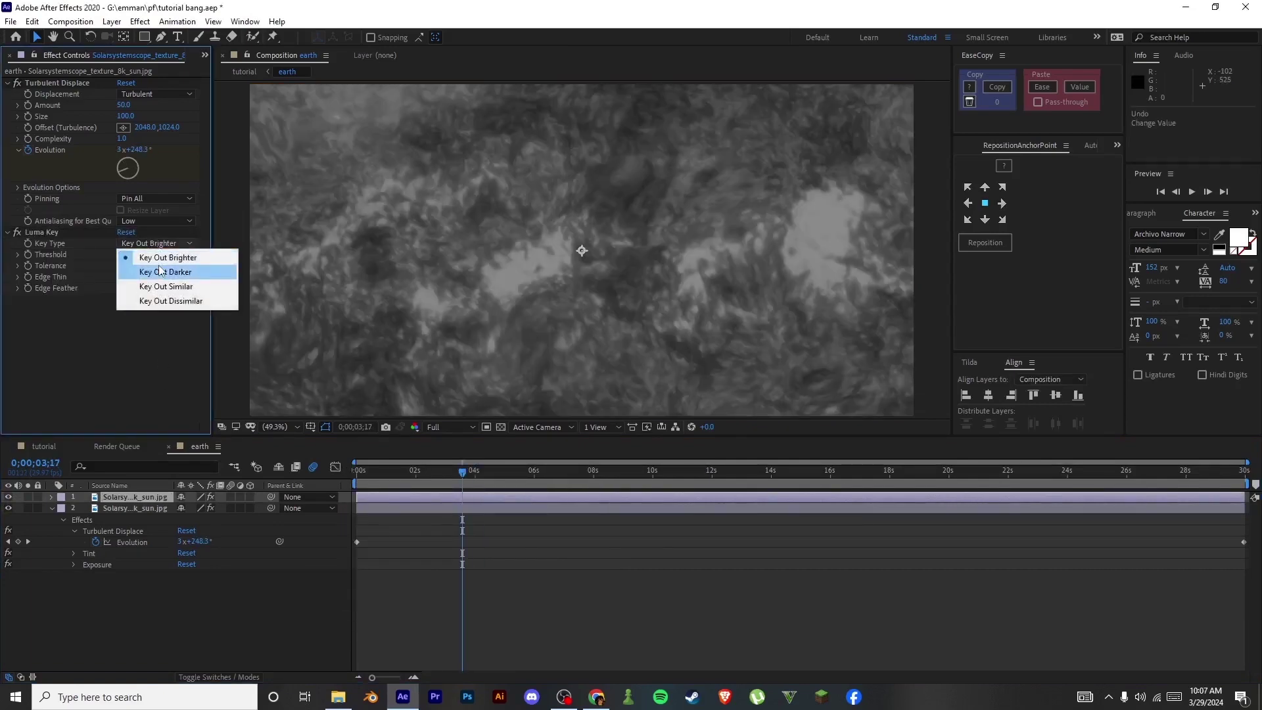
left_click(161, 269)
left_click(158, 243)
left_click(162, 262)
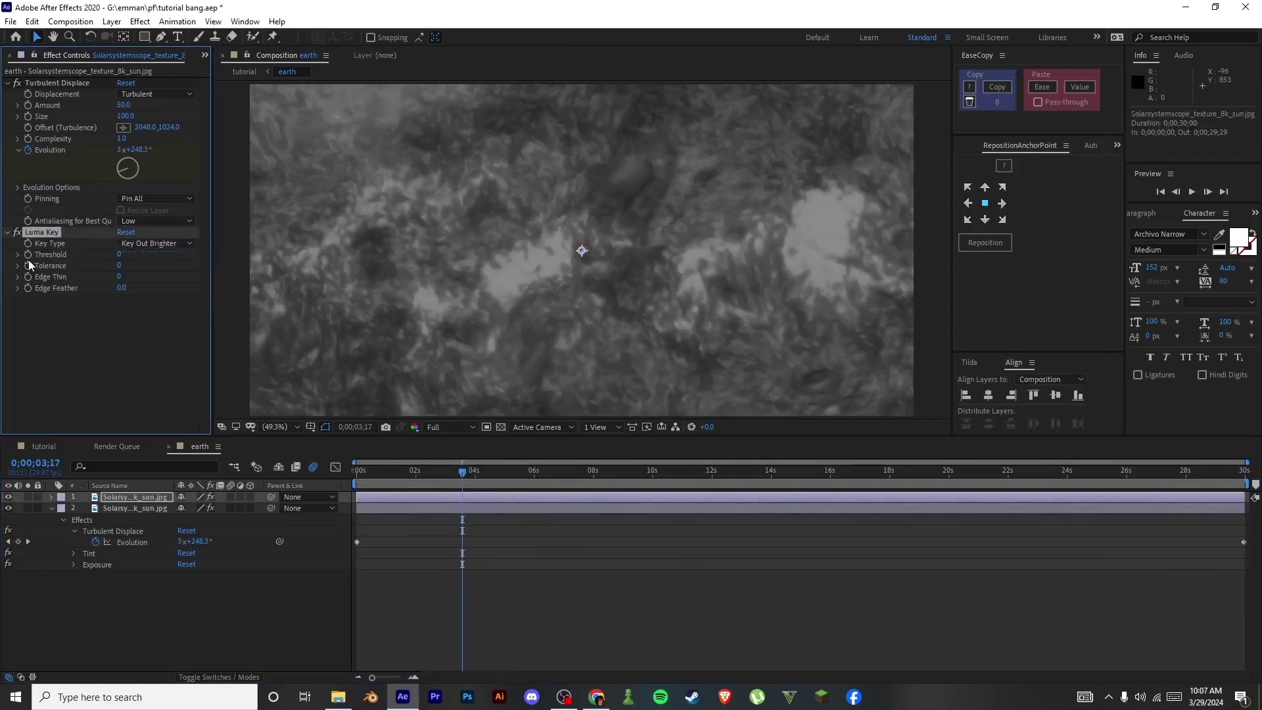
left_click_drag(118, 254, 293, 253)
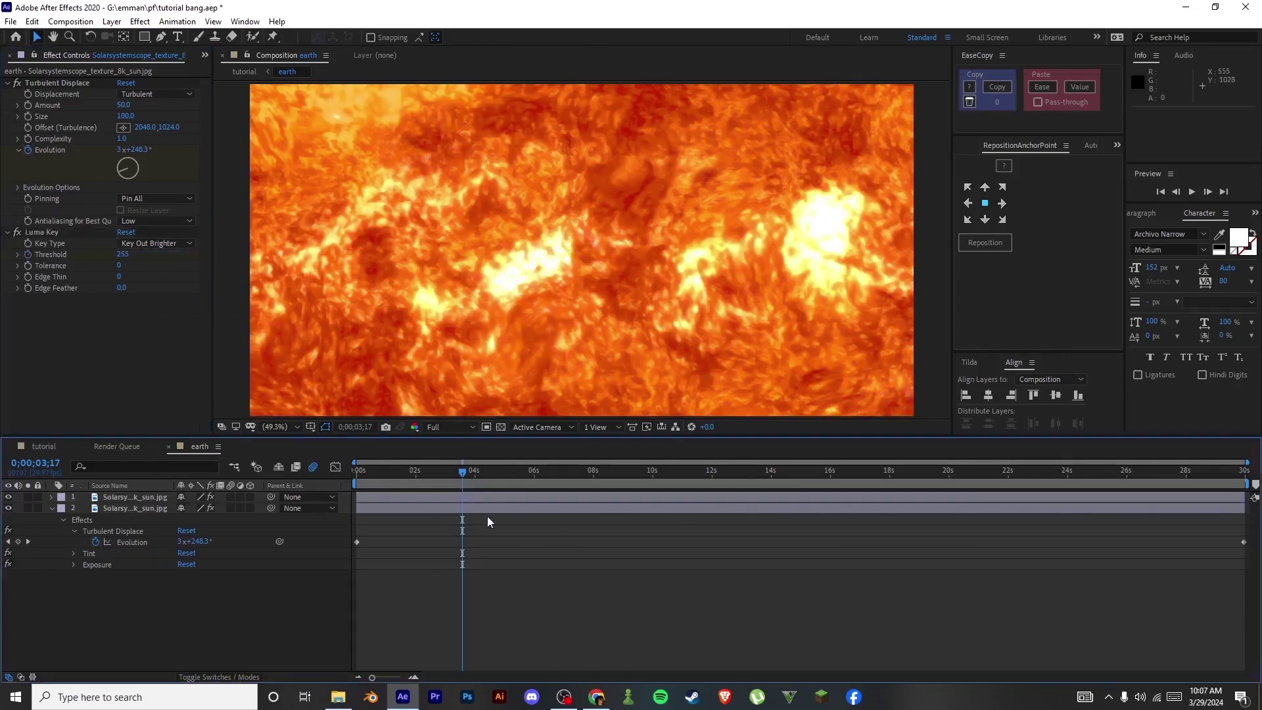
Keyframe the Luma Key threshold to 0 at 0;00;07;02 and preview the texture transition.
key("u")
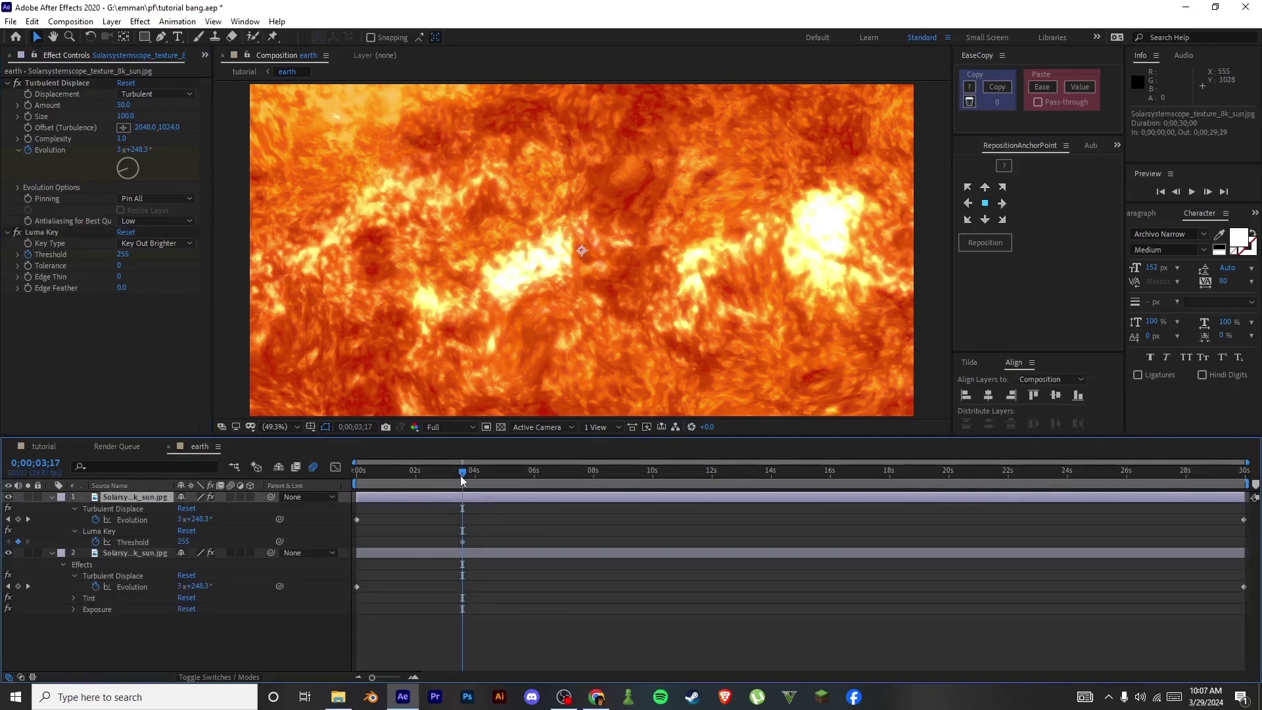
left_click_drag(462, 476, 565, 475)
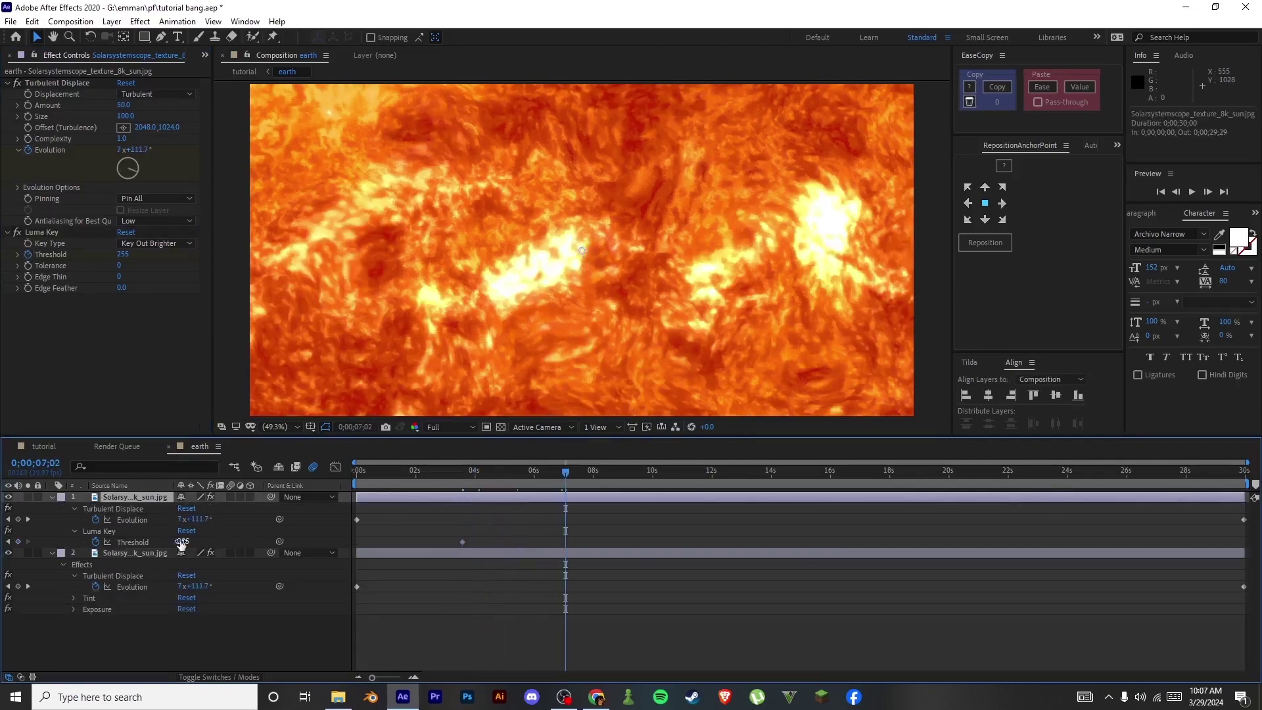
left_click(226, 542)
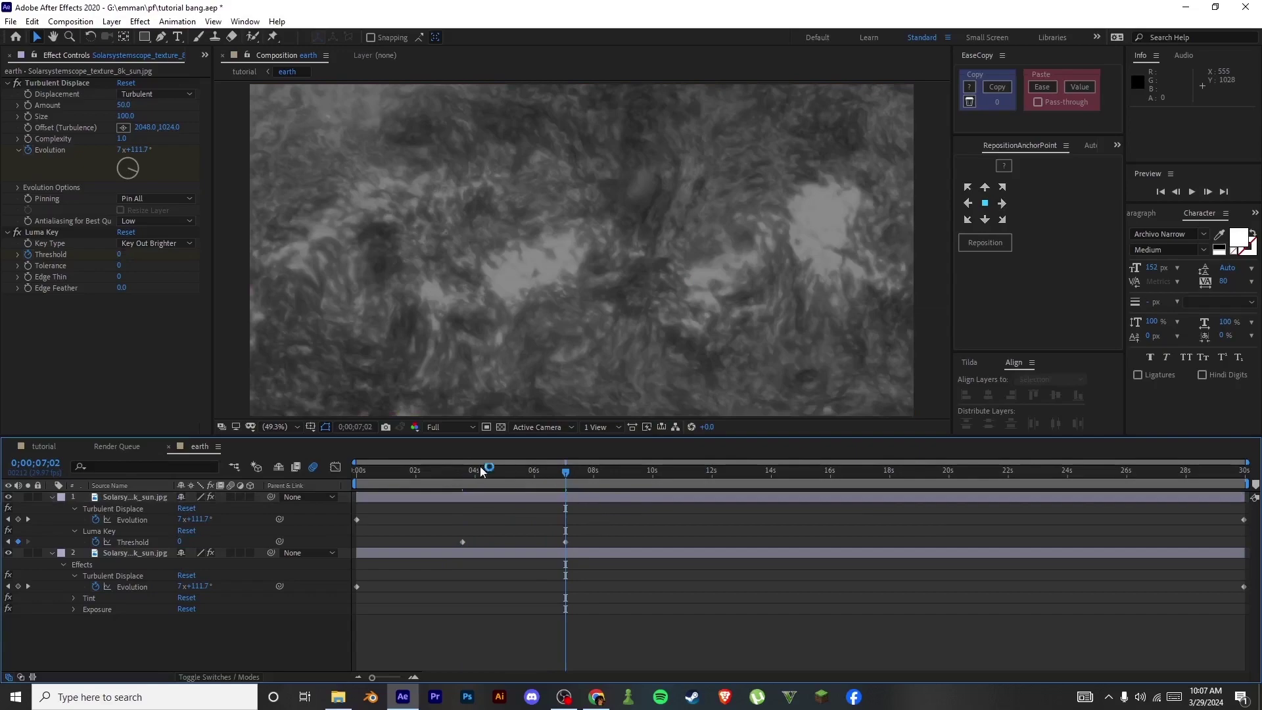
key("space")
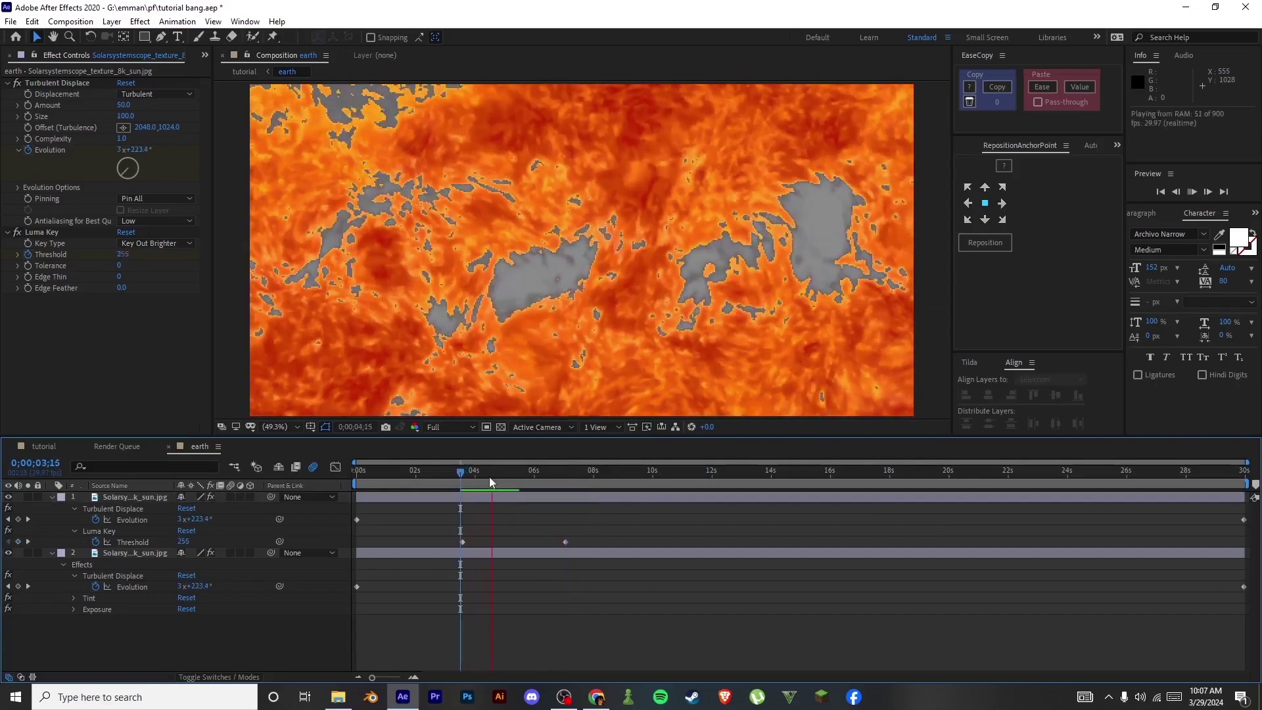
key("space")
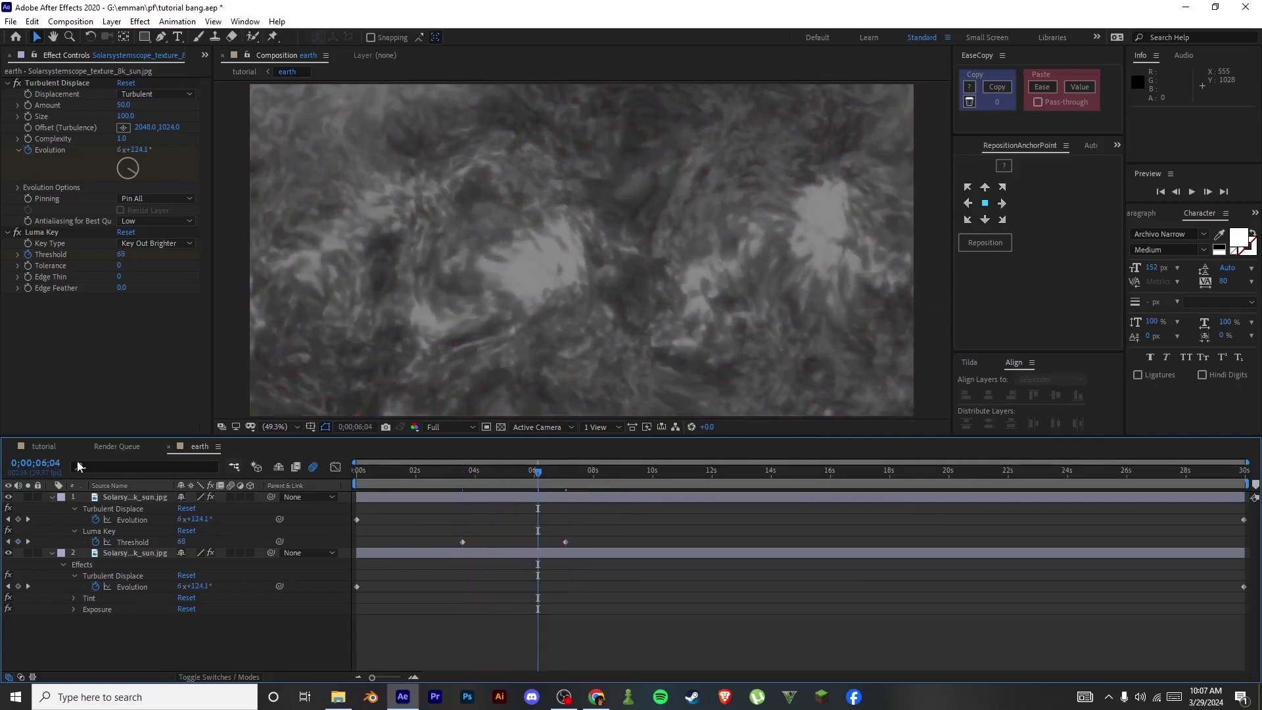
Preview the sun's texture transition in the tutorial composition at Quarter resolution.
left_click(46, 448)
left_click(581, 570)
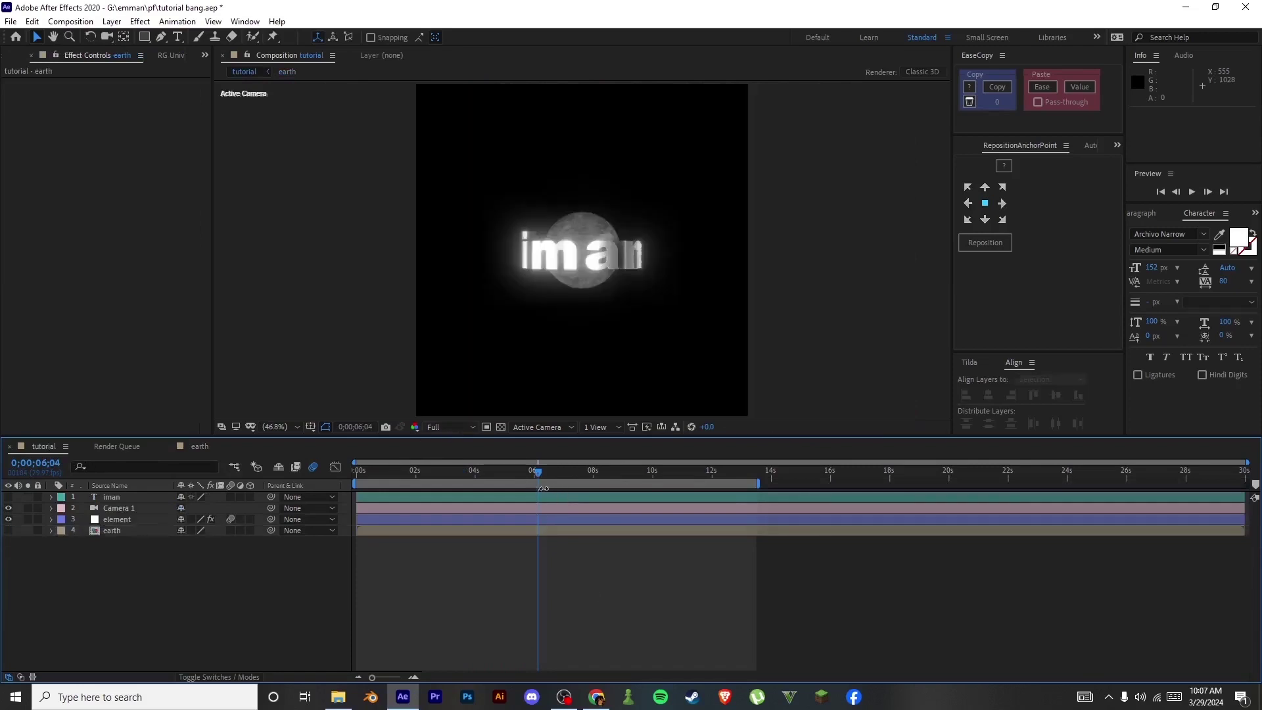
left_click(451, 427)
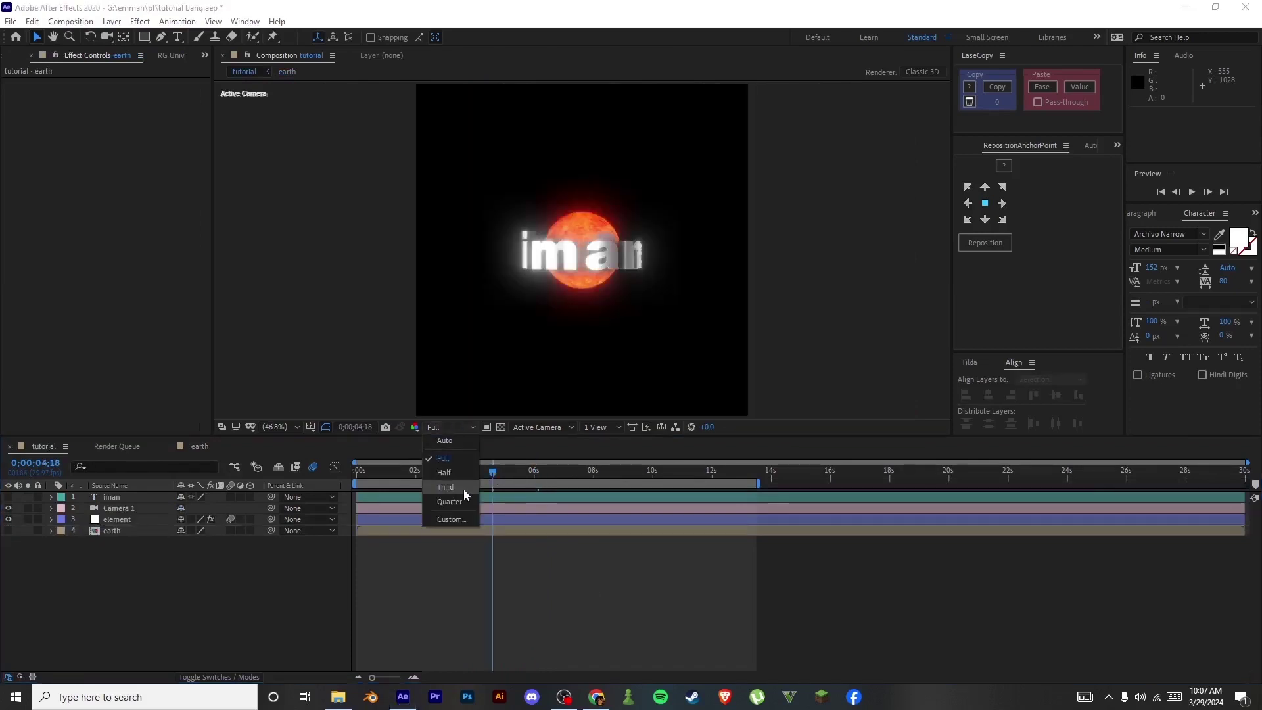
left_click(450, 501)
left_click_drag(491, 476, 481, 472)
key("space")
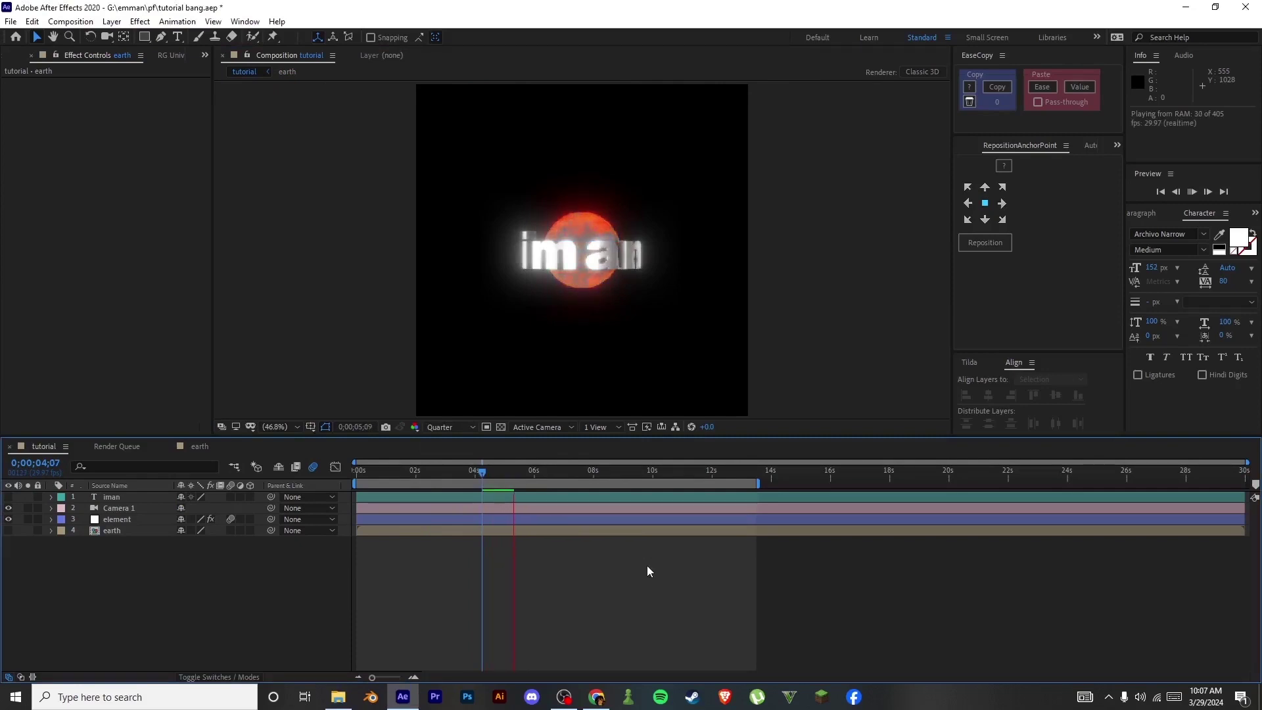
key("space")
Place the element layer's Group 2 text below the sun at position 540.0, 801.0 and preview the composition.
left_click(434, 521)
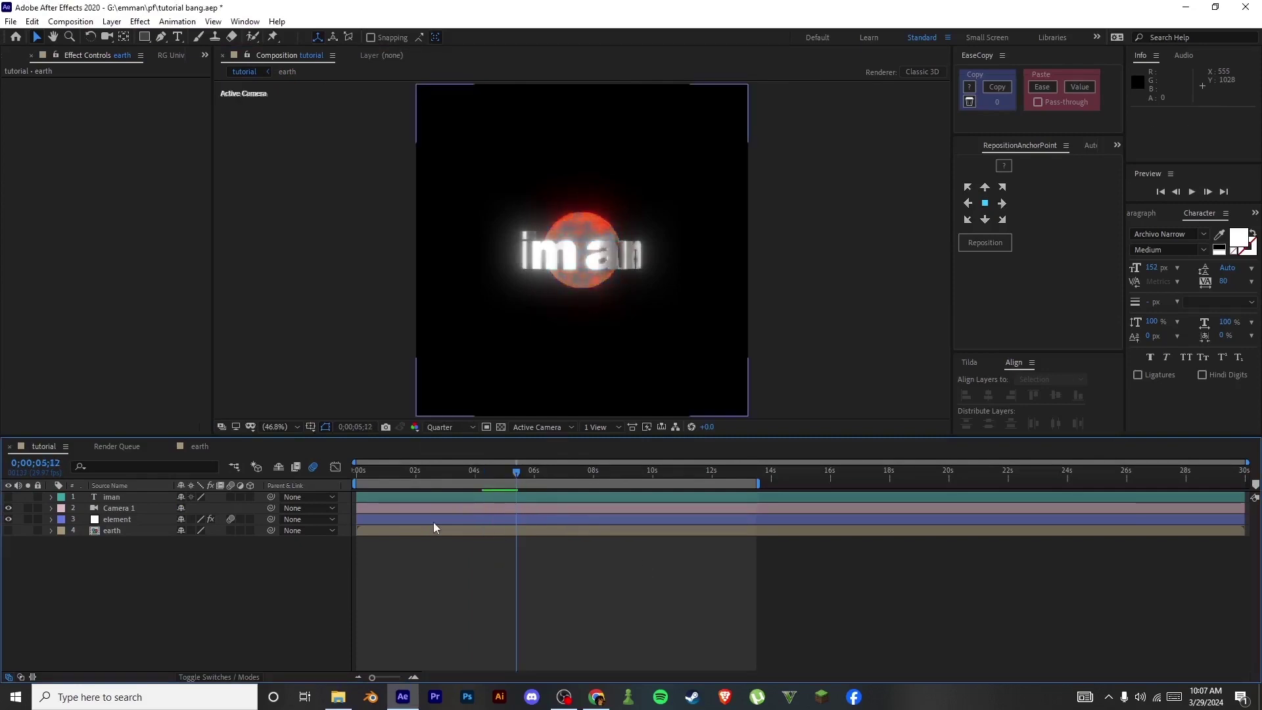
left_click(502, 519)
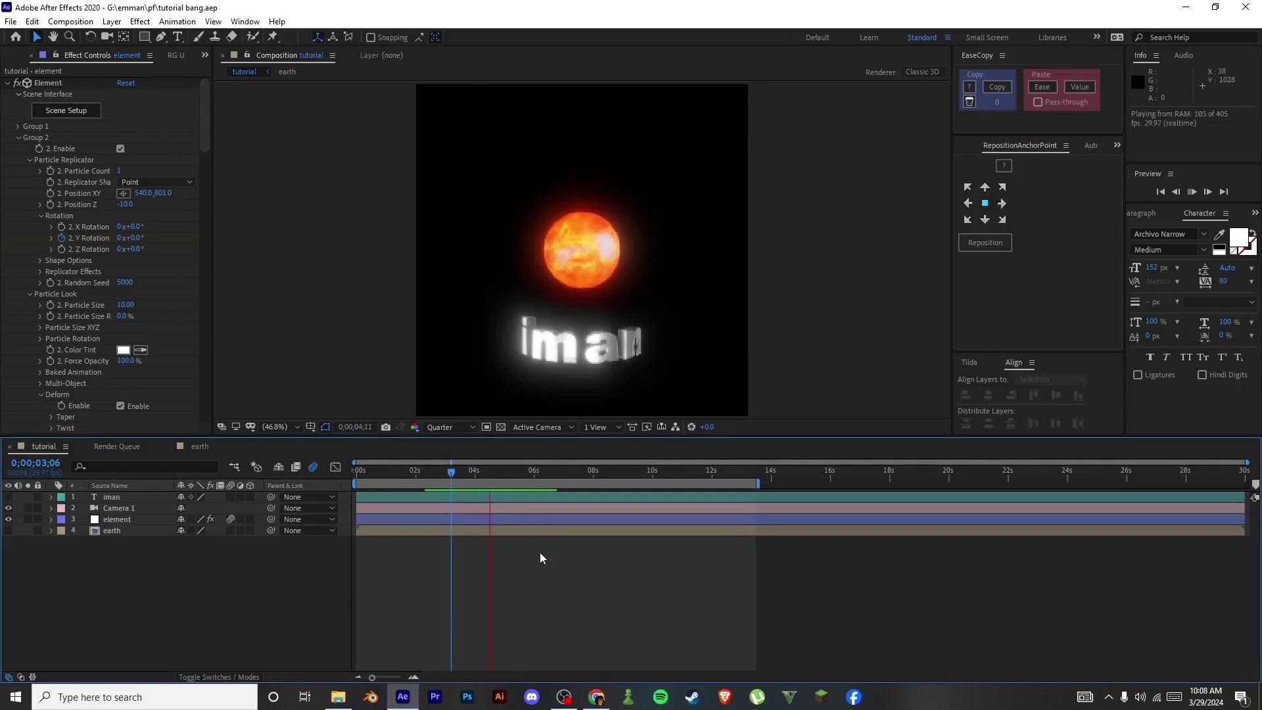
left_click(476, 471)
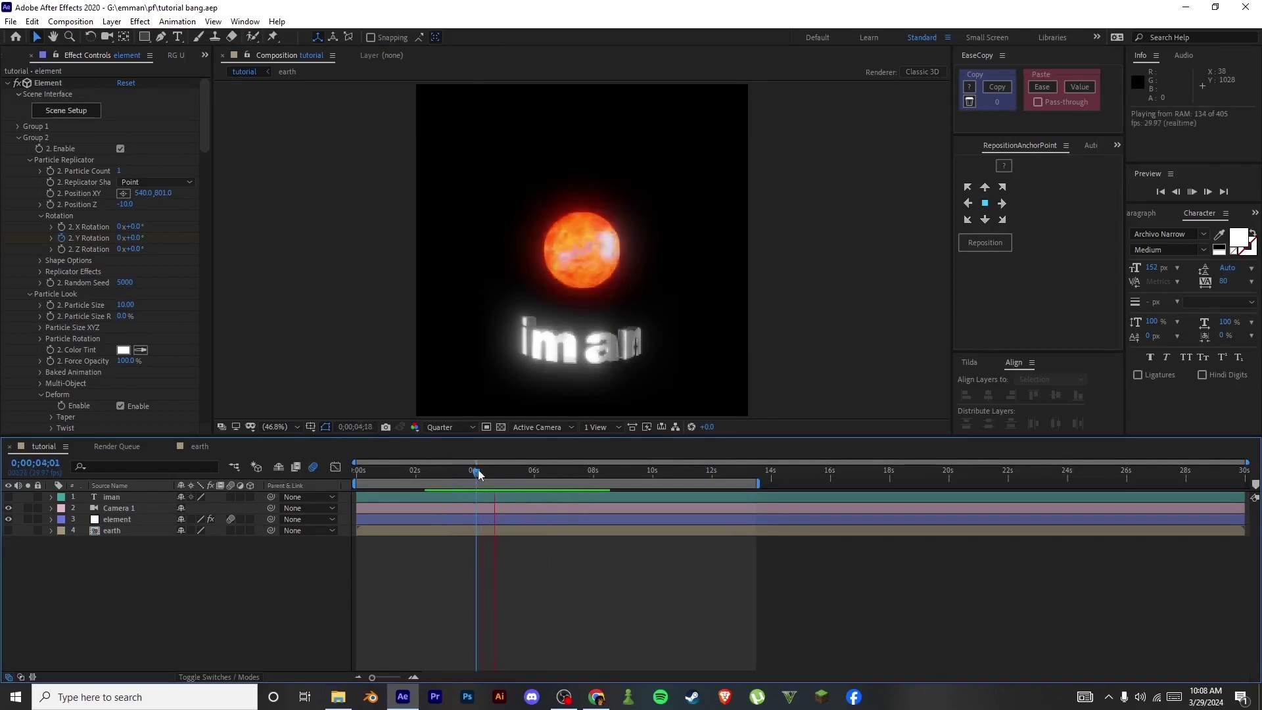
left_click_drag(476, 472, 435, 484)
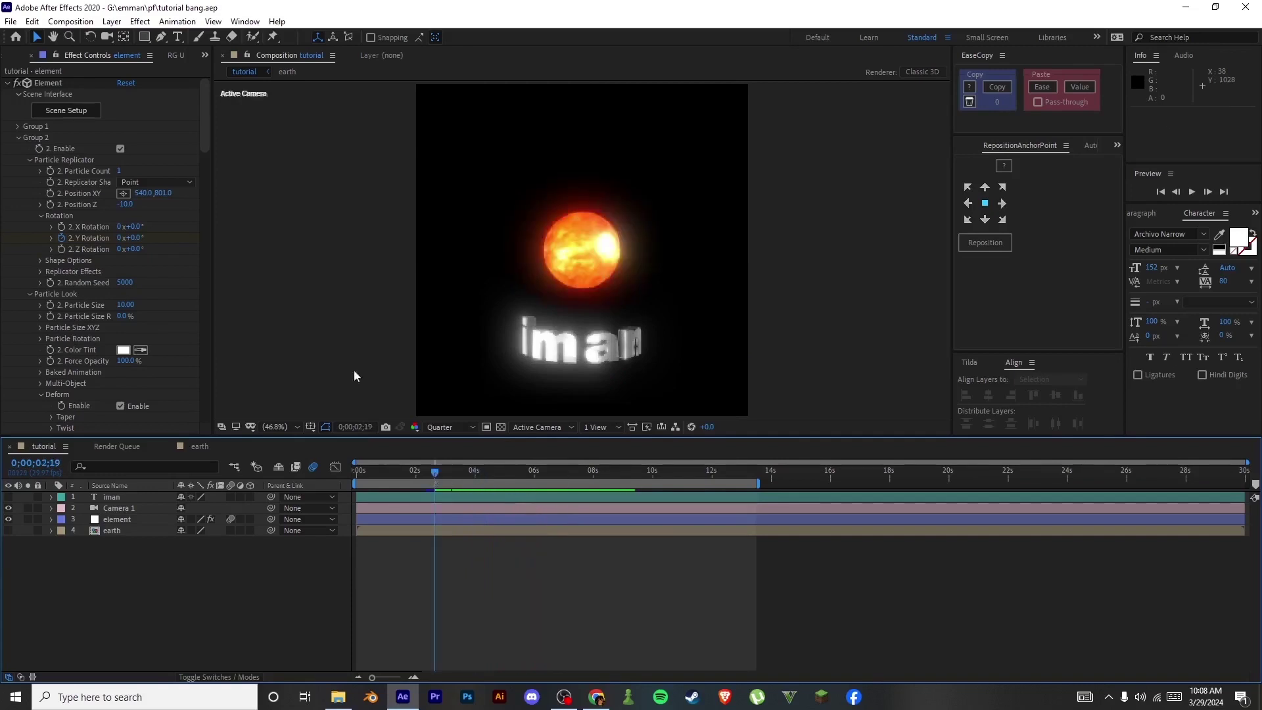
Show the project's item list, restore the tutorial composition's preview to Full resolution, and move the current time to 0;00;02;15.
left_click(204, 55)
left_click(238, 77)
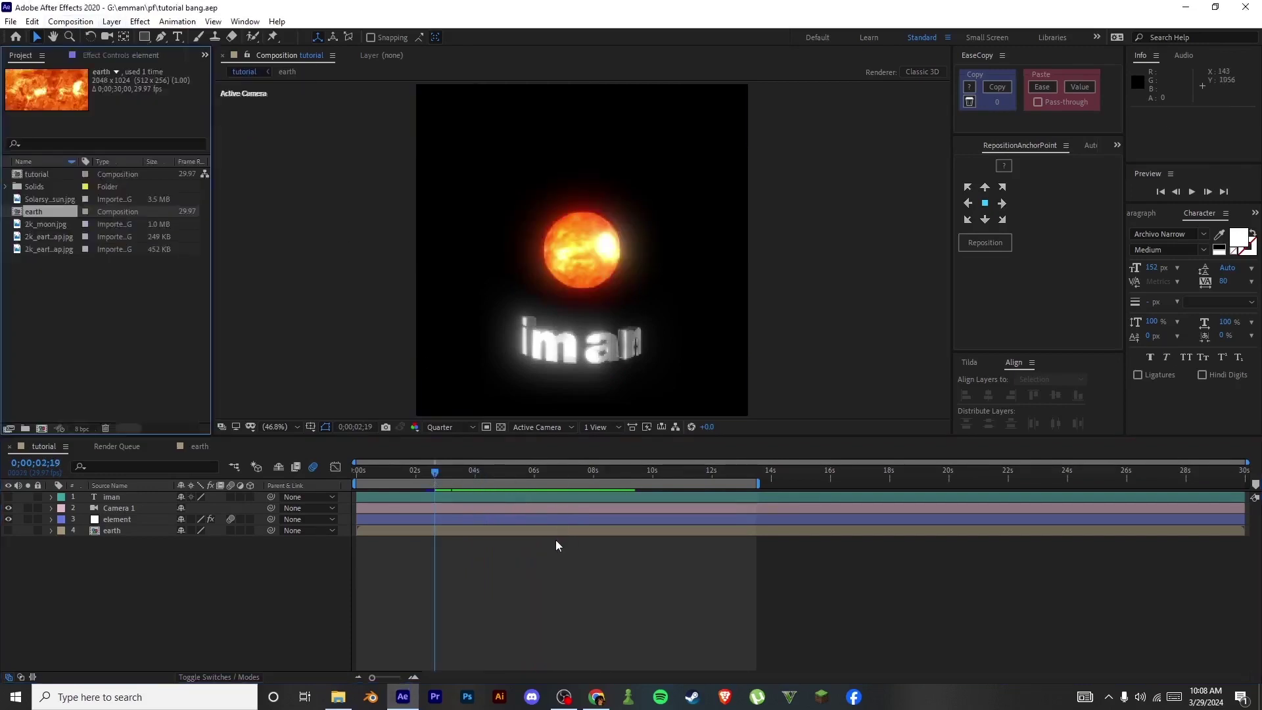
left_click(514, 497)
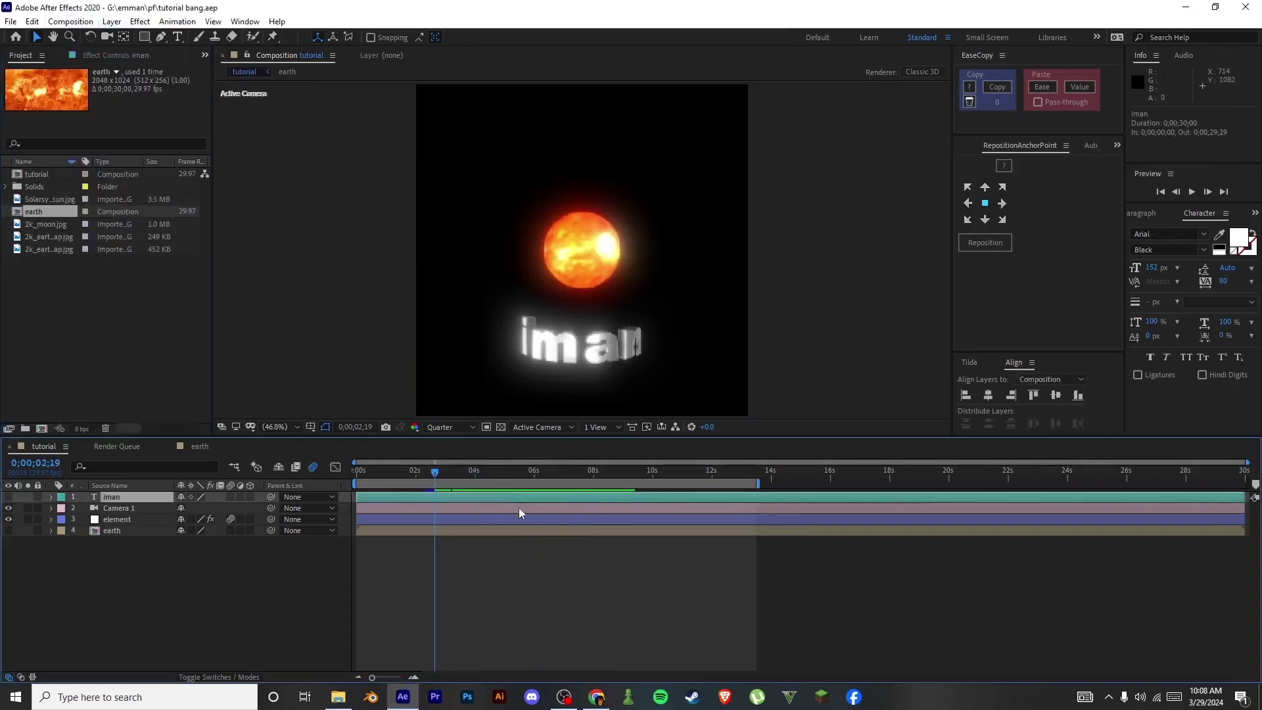
left_click(538, 565)
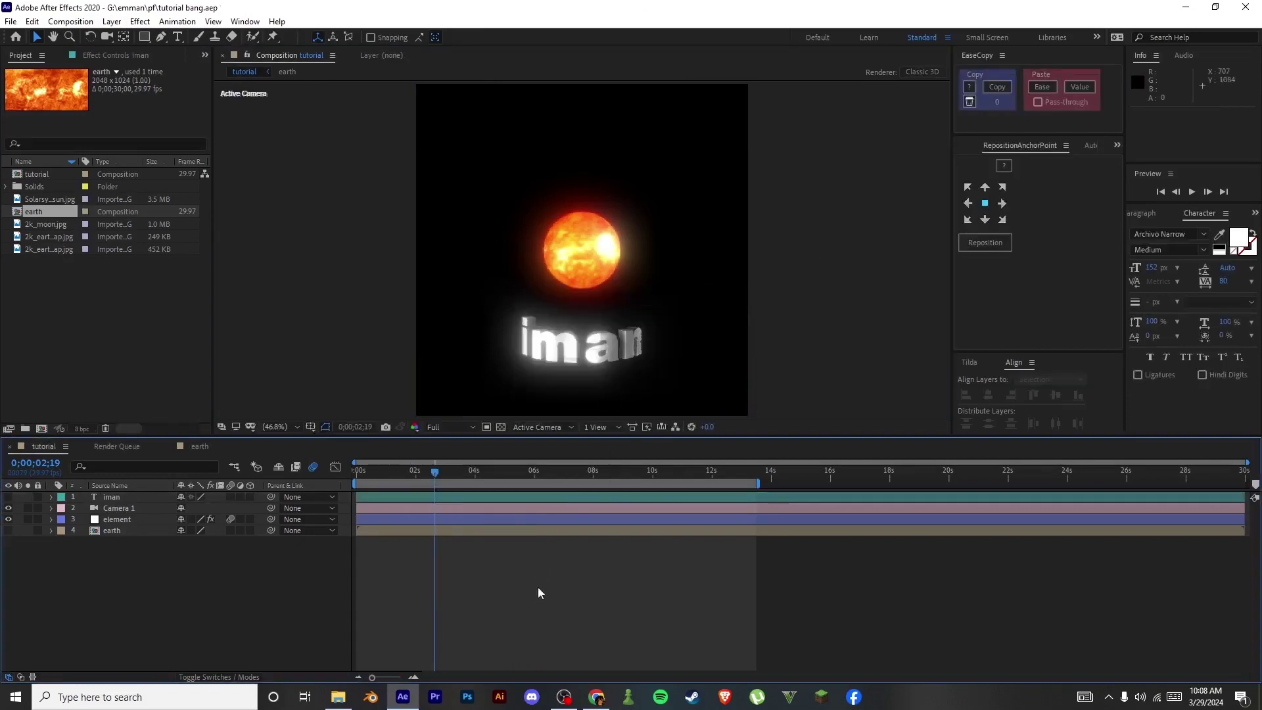
left_click(483, 520)
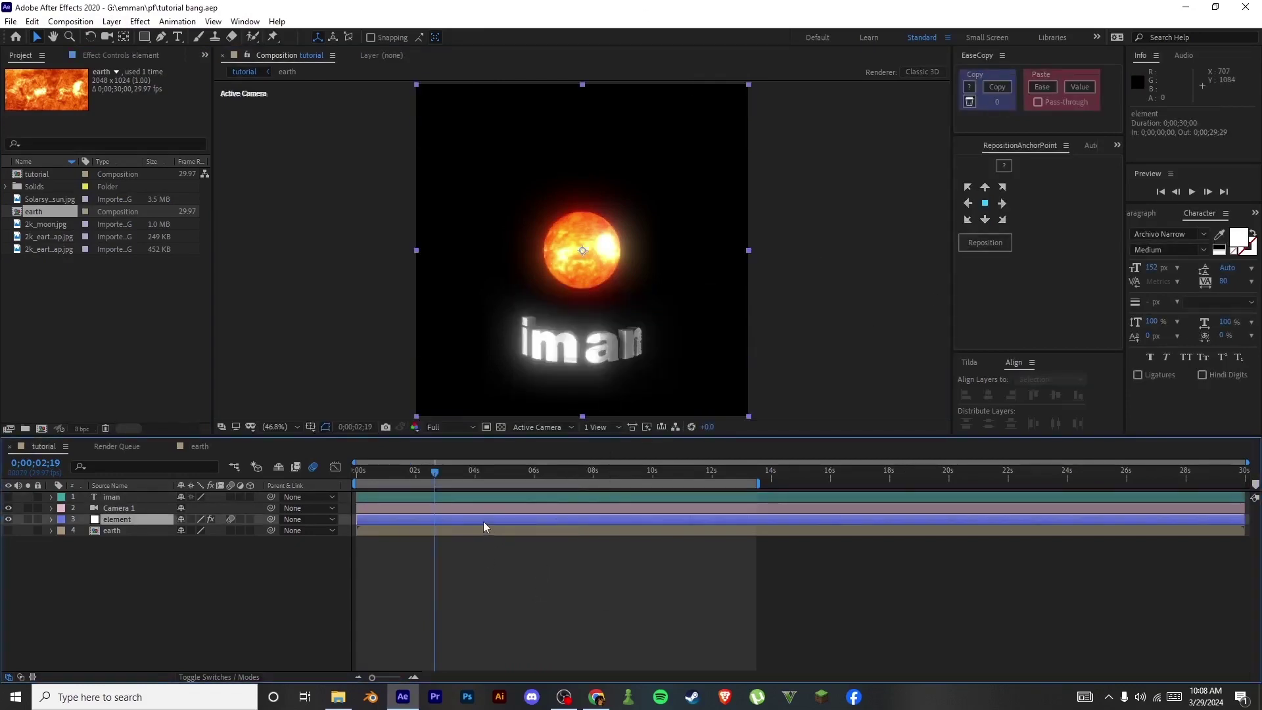
left_click(444, 501)
left_click(439, 490)
mouse_move(434, 473)
left_mouse_down()
mouse_move(444, 476)
mouse_move(431, 475)
left_mouse_up()
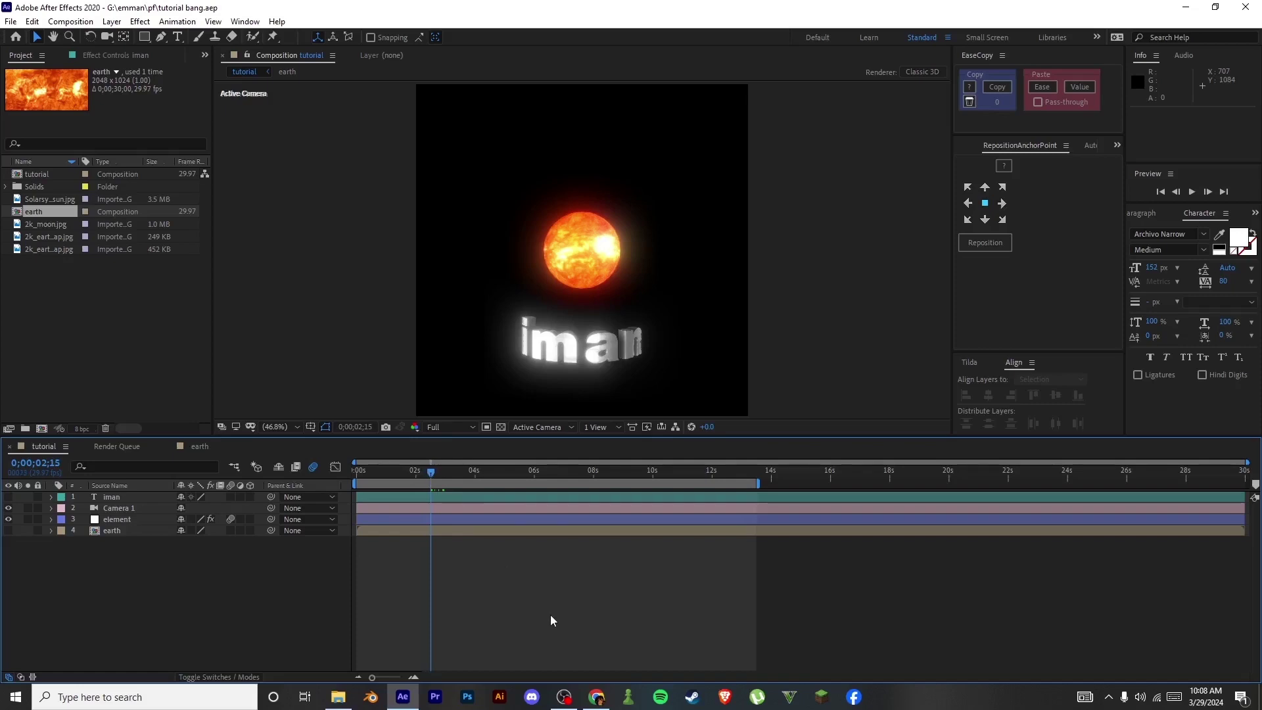
left_click(563, 696)
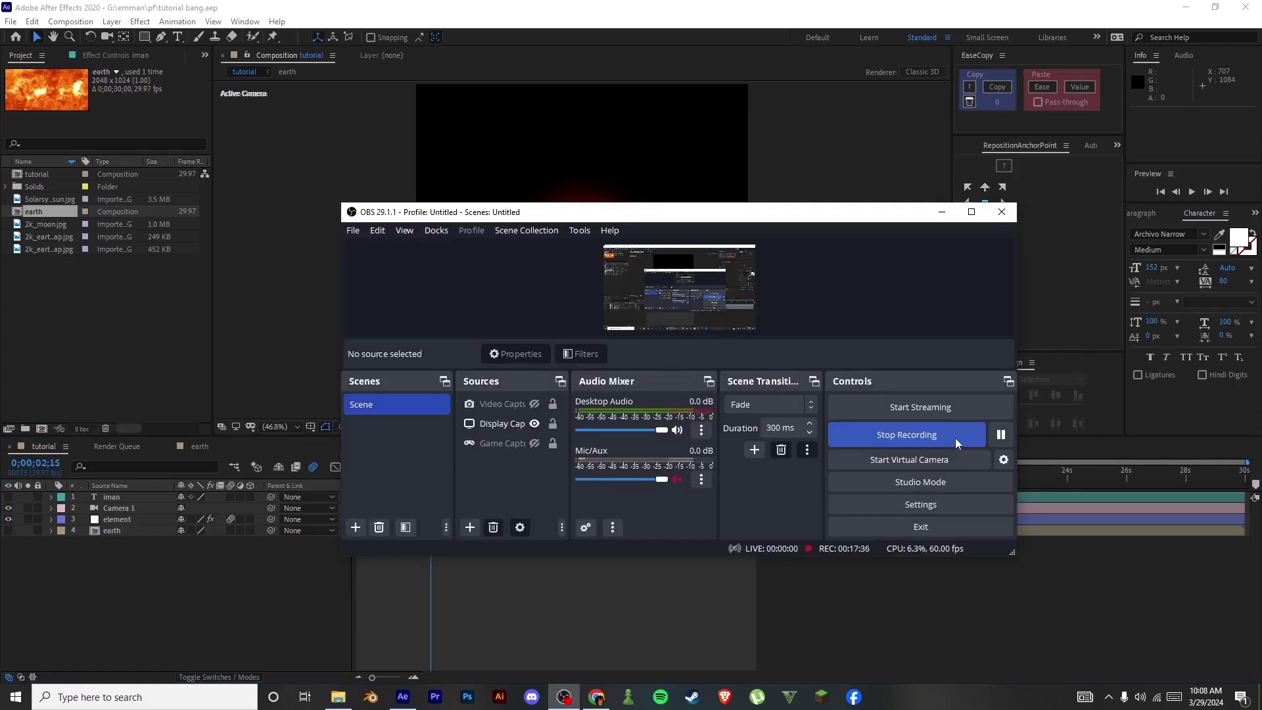